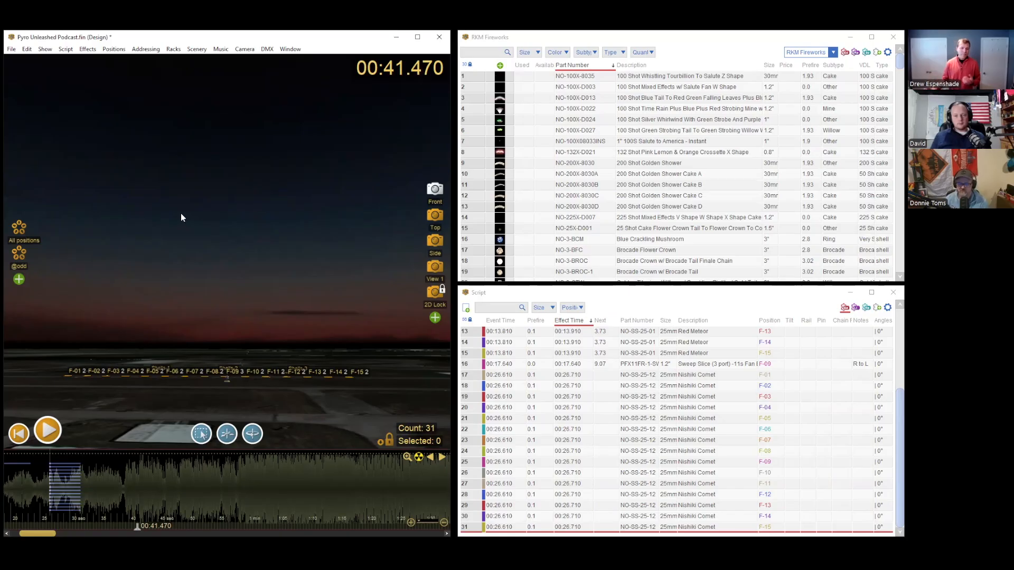
- Switch to the web browser and open the Glossary of VDL Effect Terms in the Finale 3D help center's software documentation
{"action": "key", "text": "alt+Tab"}
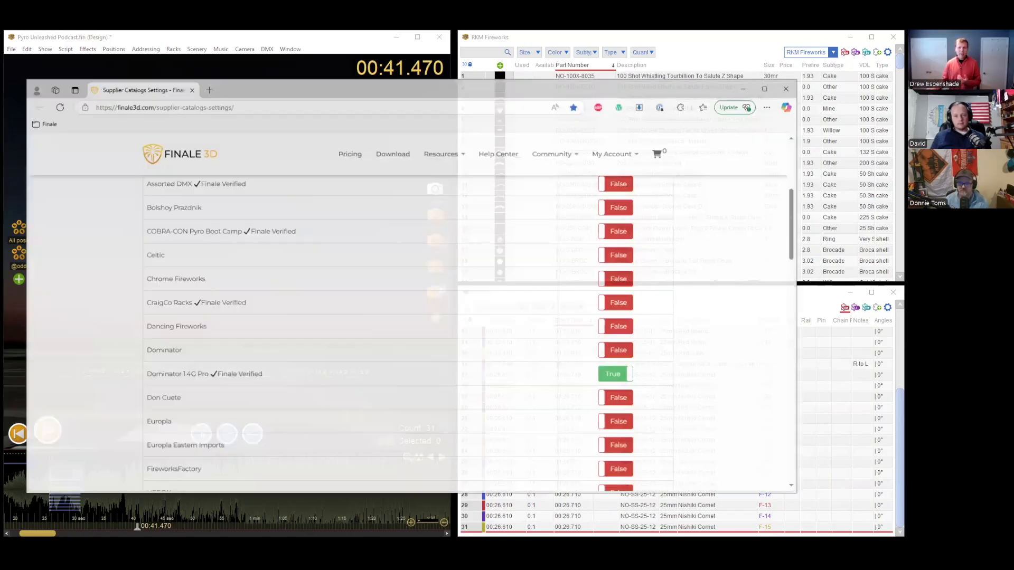
{"action": "scroll", "coordinate": [668, 296], "scroll_direction": "up", "scroll_amount": 5}
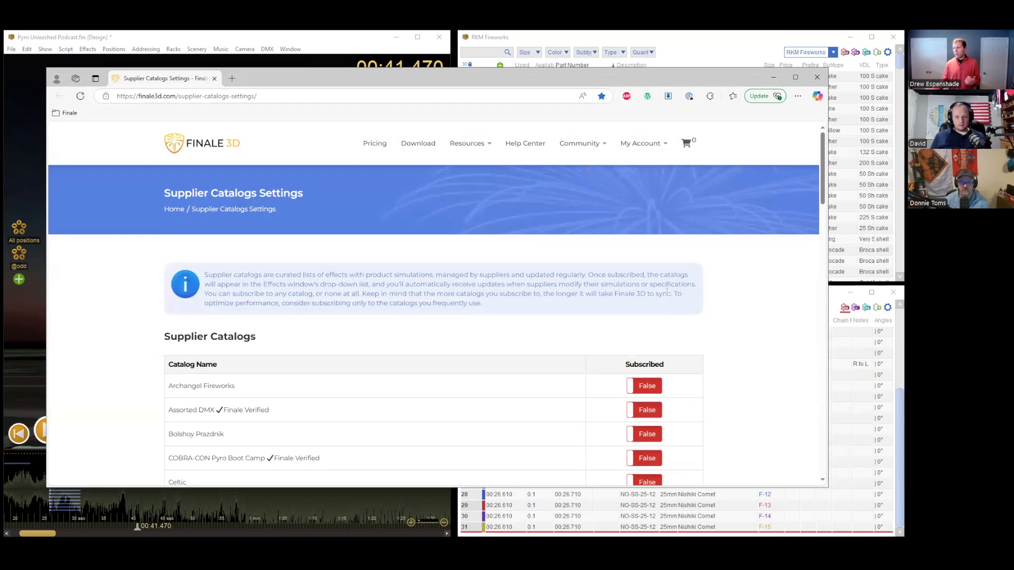
{"action": "left_click", "coordinate": [518, 149]}
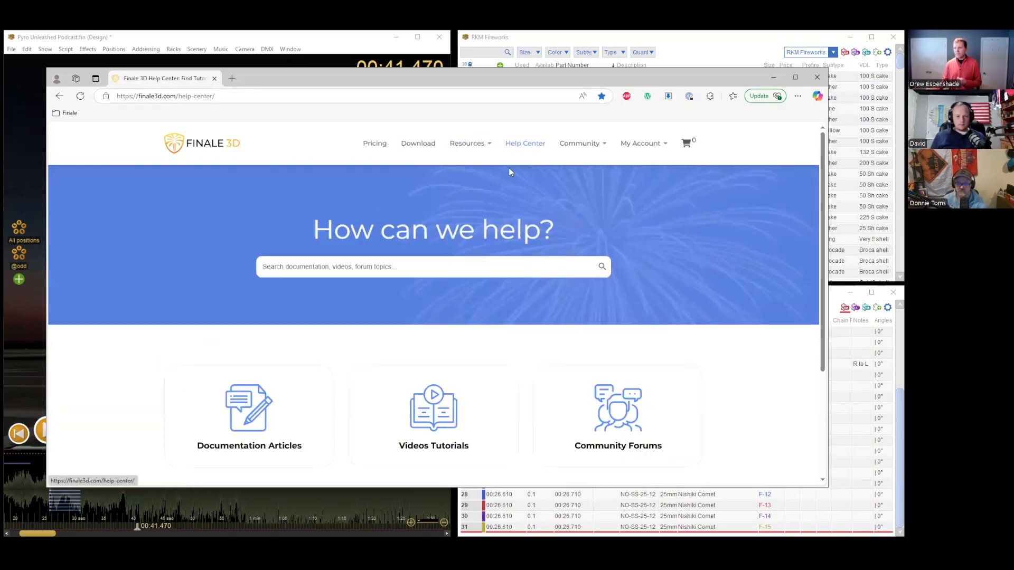
{"action": "left_click", "coordinate": [257, 373]}
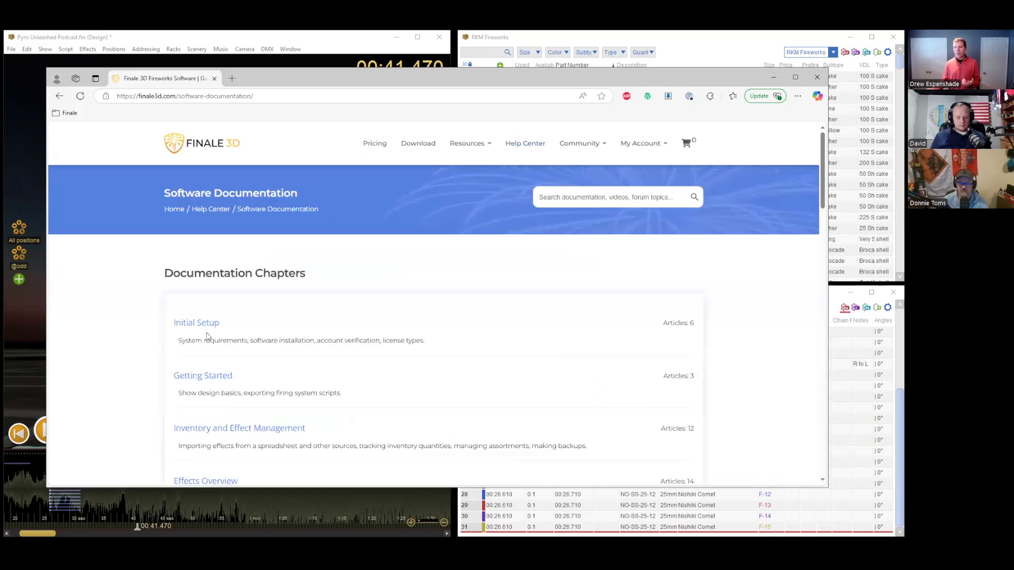
{"action": "scroll", "coordinate": [176, 346], "scroll_direction": "down", "scroll_amount": 2}
{"action": "scroll", "coordinate": [175, 346], "scroll_direction": "down", "scroll_amount": 1}
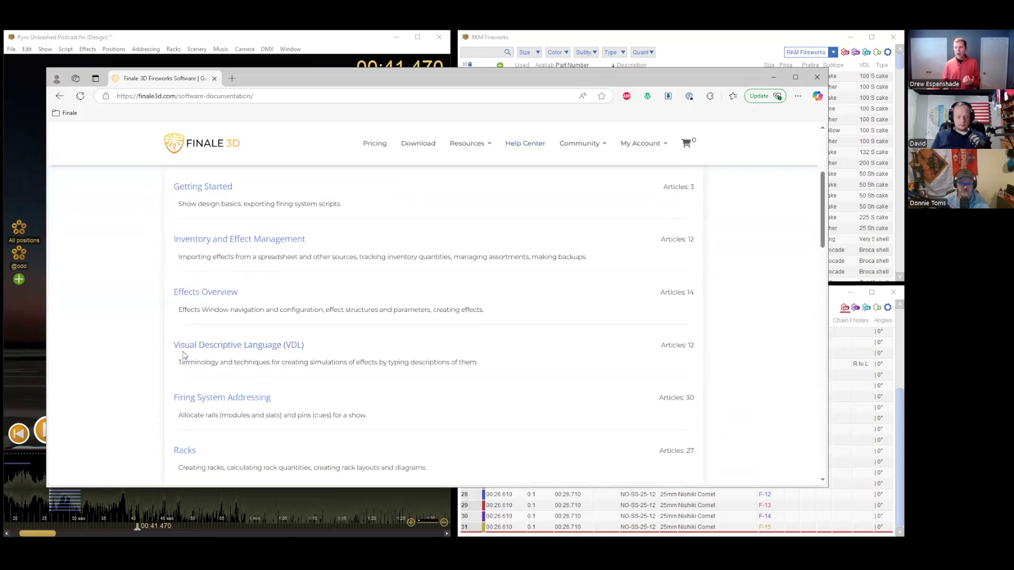
{"action": "left_click", "coordinate": [229, 347]}
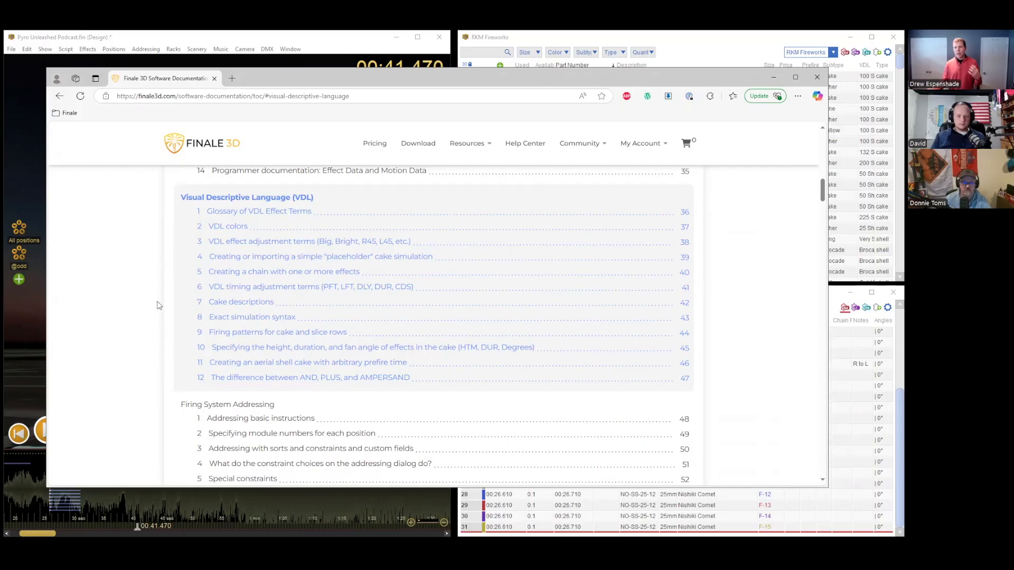
{"action": "left_click", "coordinate": [265, 217]}
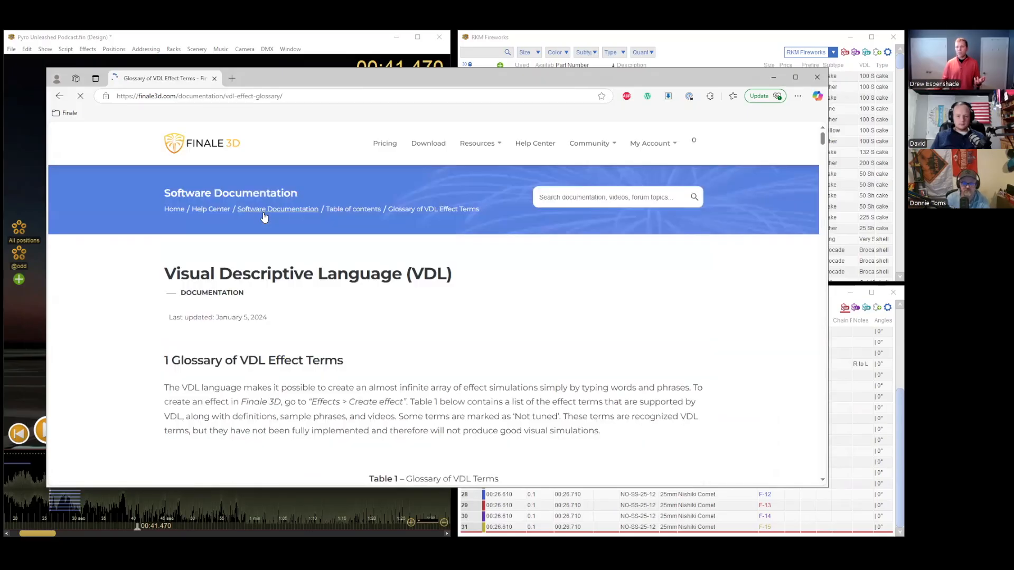
- Examine the glossary's VDL terms, their descriptions and example phrases, including the example for Aqua
{"action": "scroll", "coordinate": [143, 347], "scroll_direction": "down", "scroll_amount": 2}
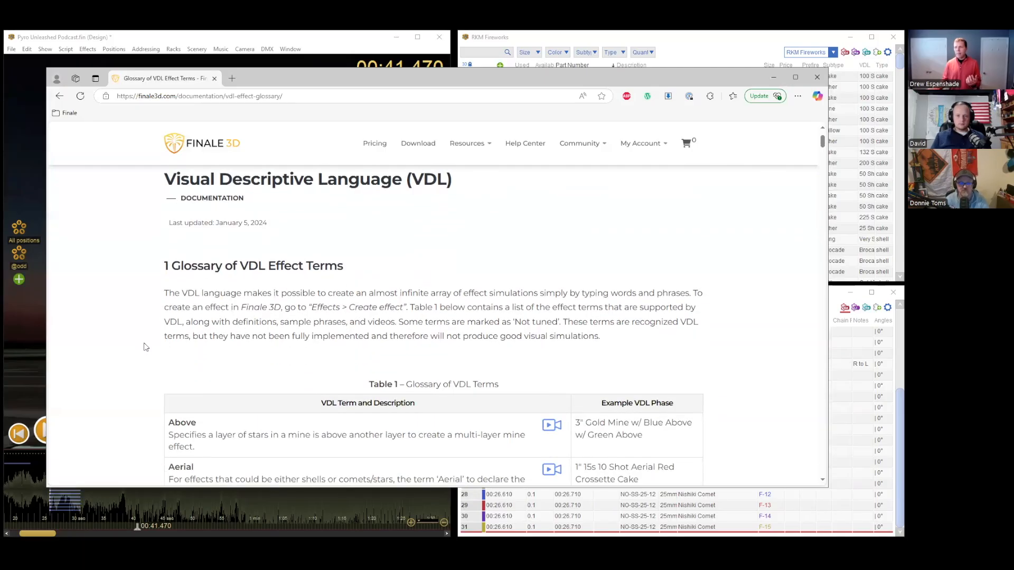
{"action": "scroll", "coordinate": [146, 347], "scroll_direction": "down", "scroll_amount": 4}
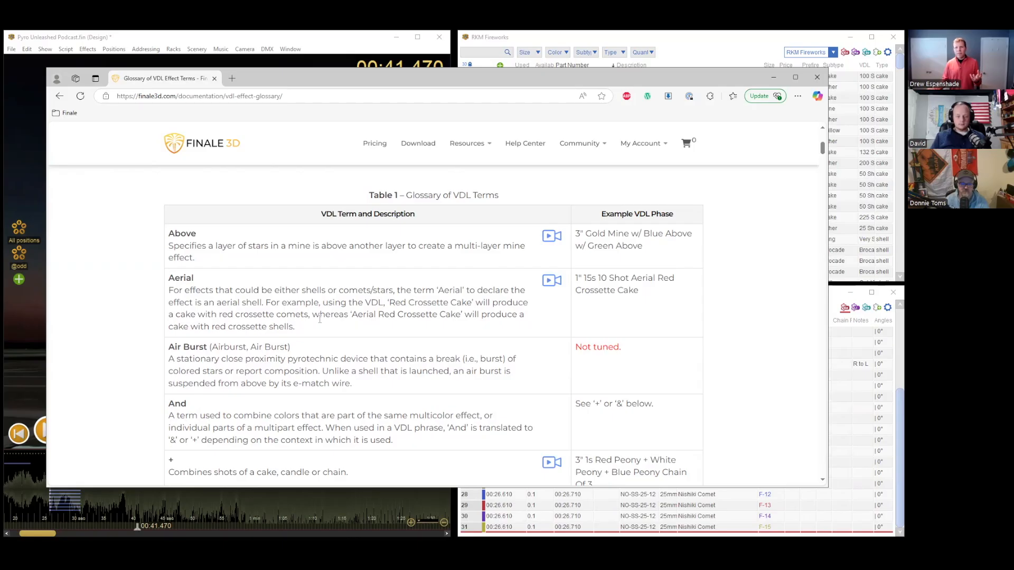
{"action": "scroll", "coordinate": [319, 320], "scroll_direction": "down", "scroll_amount": 1}
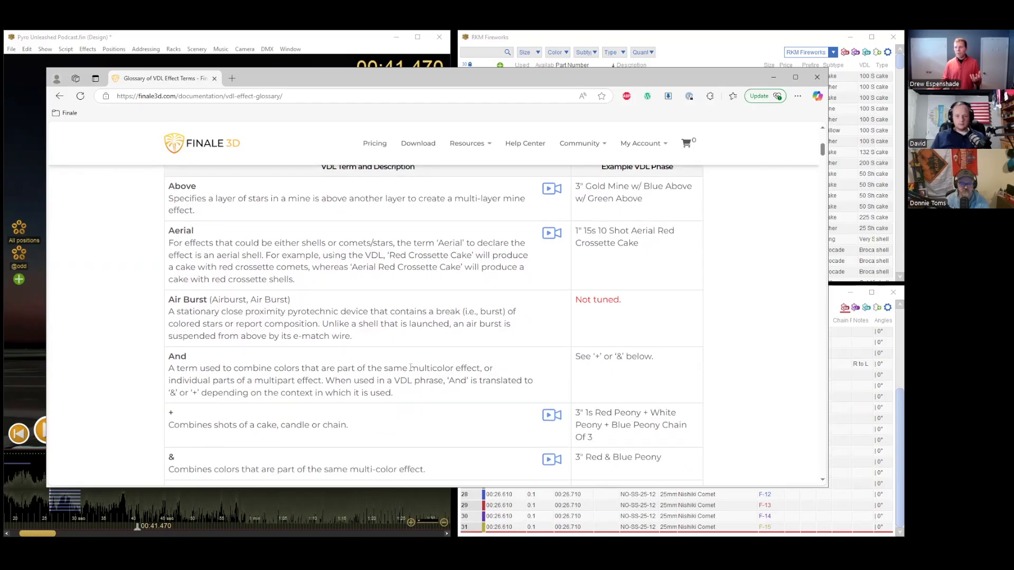
{"action": "scroll", "coordinate": [411, 367], "scroll_direction": "down", "scroll_amount": 5}
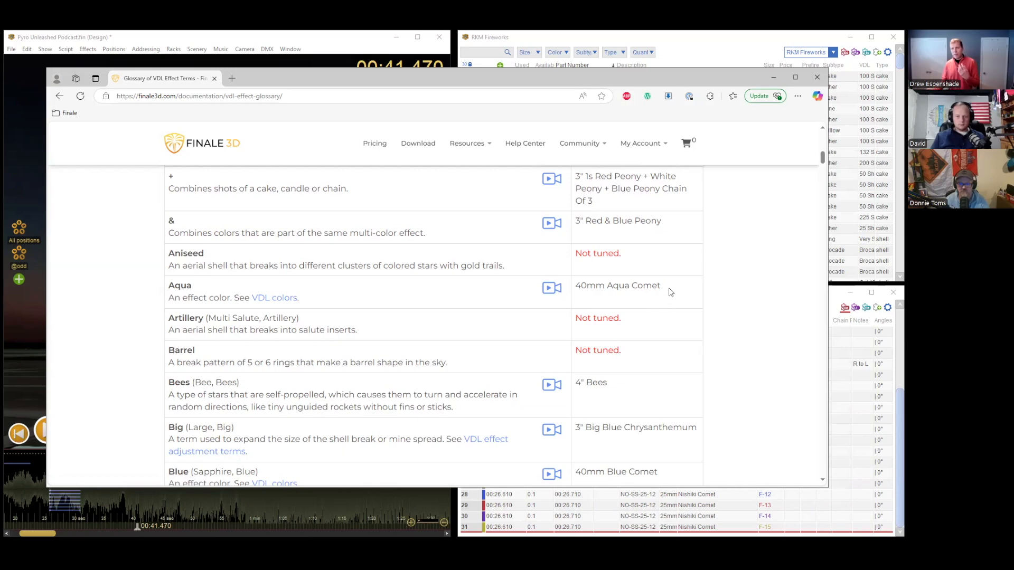
{"action": "left_click_drag", "start_coordinate": [668, 289], "coordinate": [587, 287]}
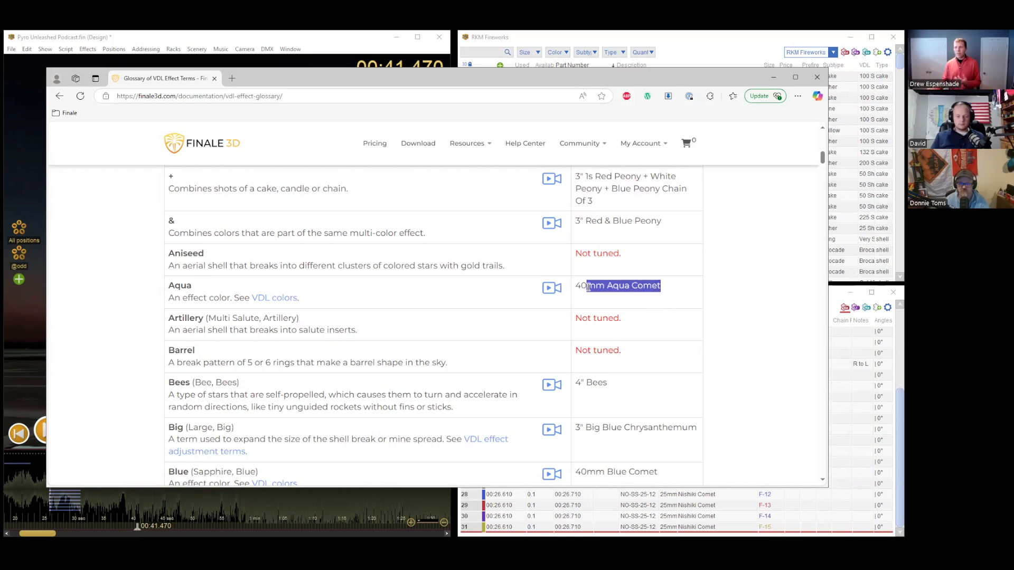
{"action": "scroll", "coordinate": [597, 299], "scroll_direction": "up", "scroll_amount": 3}
{"action": "scroll", "coordinate": [597, 299], "scroll_direction": "up", "scroll_amount": 5}
{"action": "scroll", "coordinate": [663, 404], "scroll_direction": "down", "scroll_amount": 5}
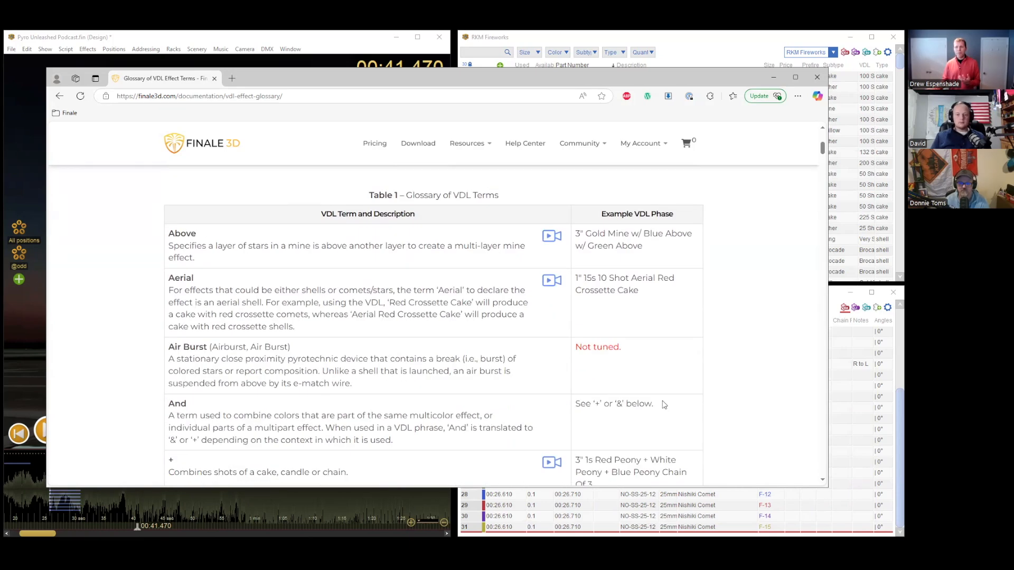
{"action": "left_click", "coordinate": [624, 426]}
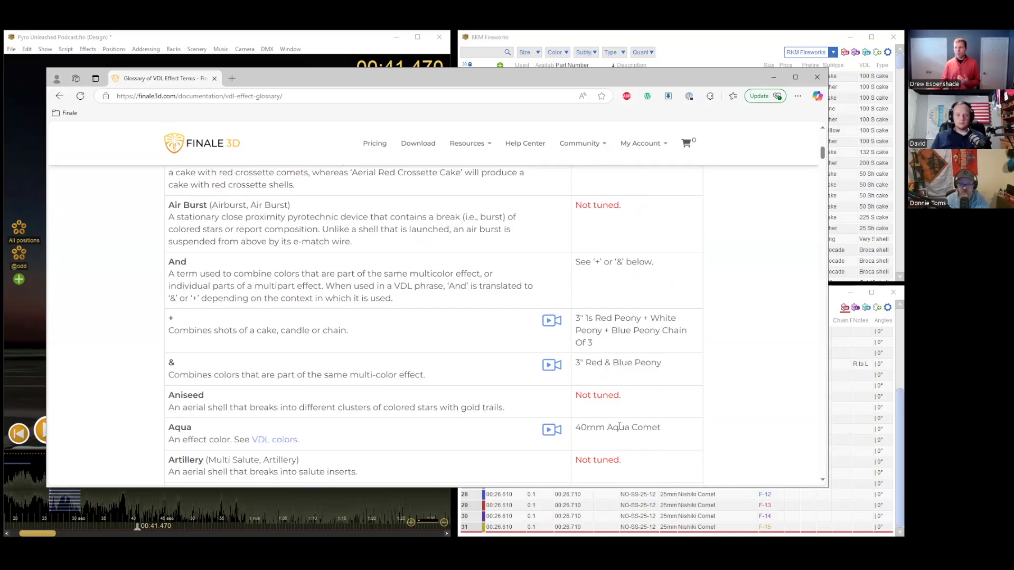
{"action": "scroll", "coordinate": [659, 369], "scroll_direction": "down", "scroll_amount": 2}
{"action": "left_click_drag", "start_coordinate": [661, 334], "coordinate": [577, 335]}
{"action": "left_click", "coordinate": [662, 334]}
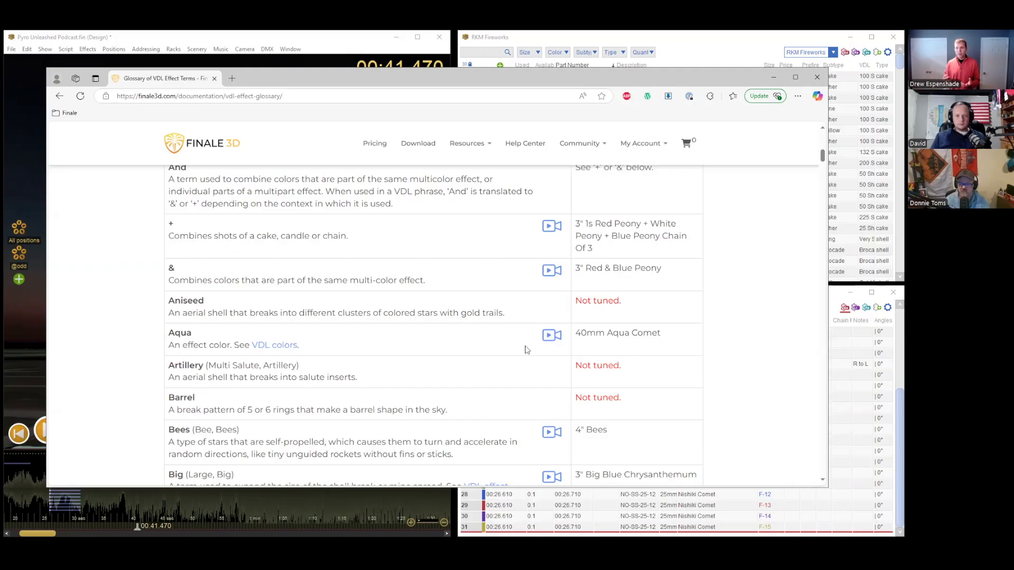
{"action": "scroll", "coordinate": [525, 350], "scroll_direction": "down", "scroll_amount": 4}
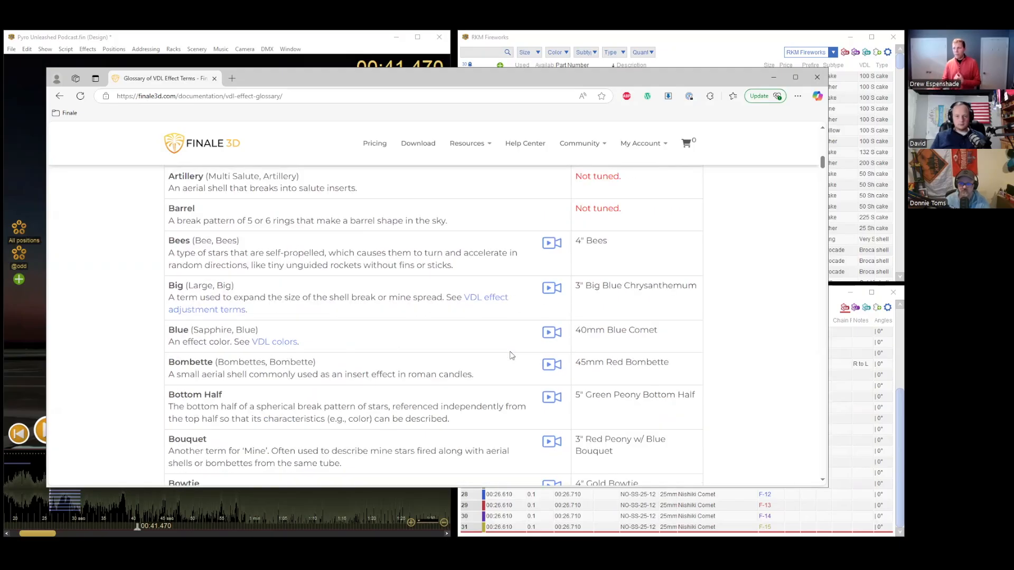
{"action": "scroll", "coordinate": [528, 341], "scroll_direction": "up", "scroll_amount": 1}
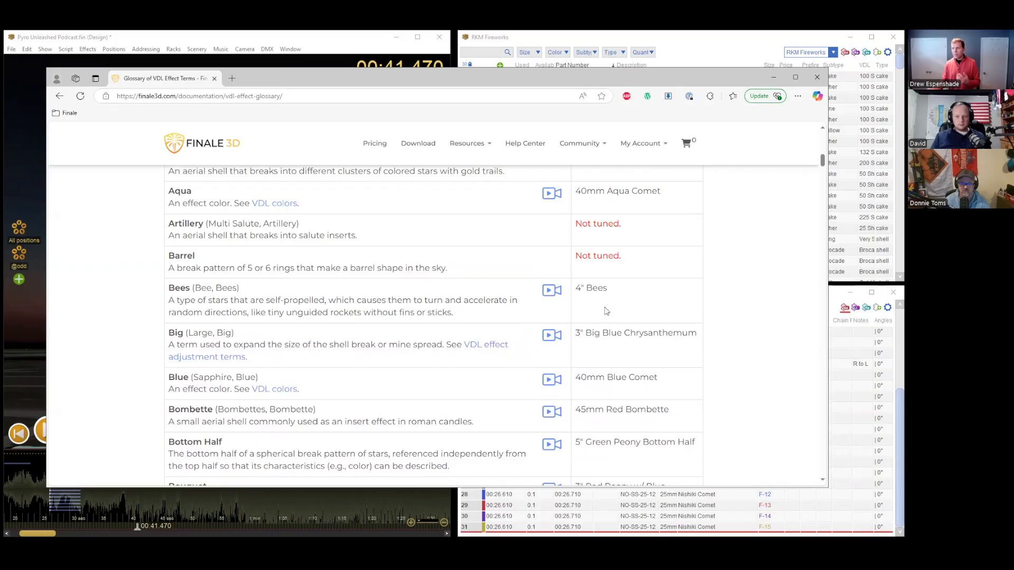
- Play the example video for the Bees term in the glossary and return to Finale 3D
{"action": "left_click", "coordinate": [548, 293]}
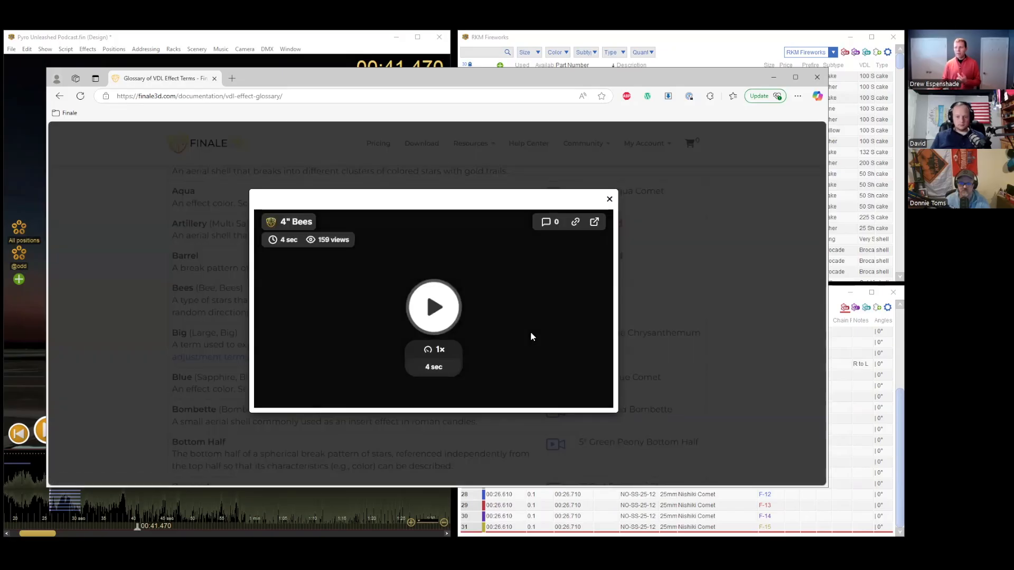
{"action": "left_click", "coordinate": [432, 309]}
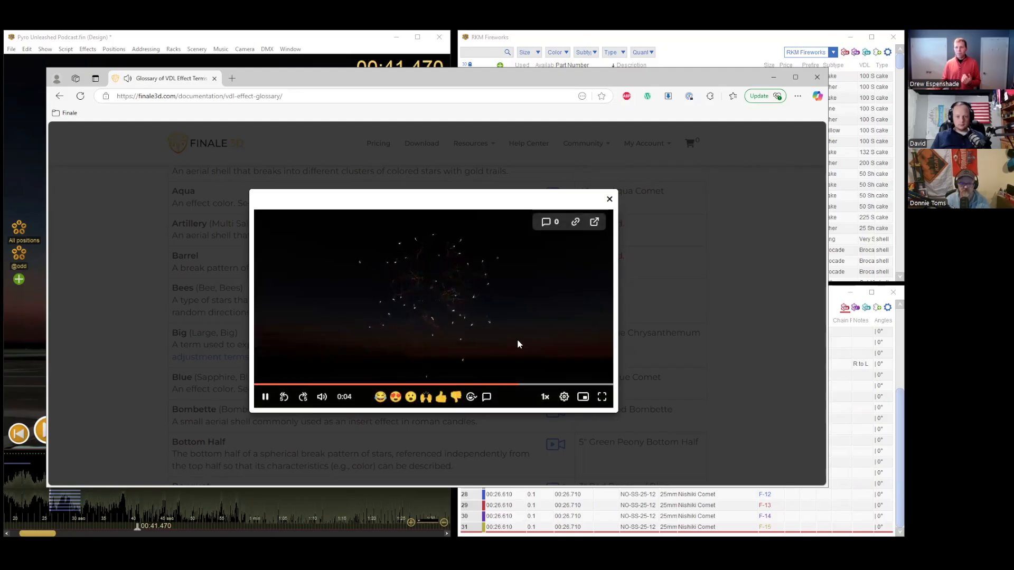
{"action": "left_click", "coordinate": [609, 199]}
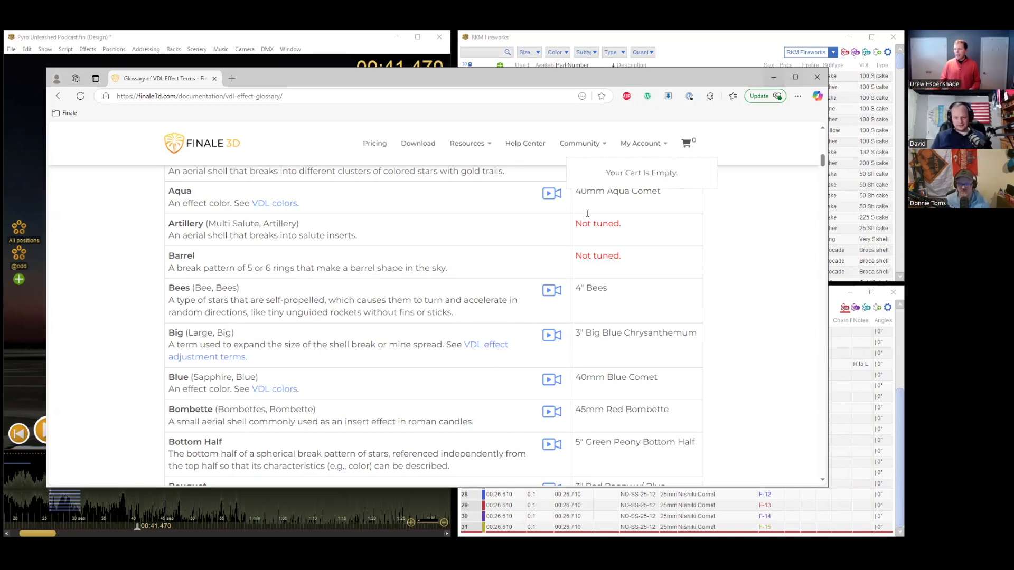
{"action": "scroll", "coordinate": [658, 175], "scroll_direction": "down", "scroll_amount": 14}
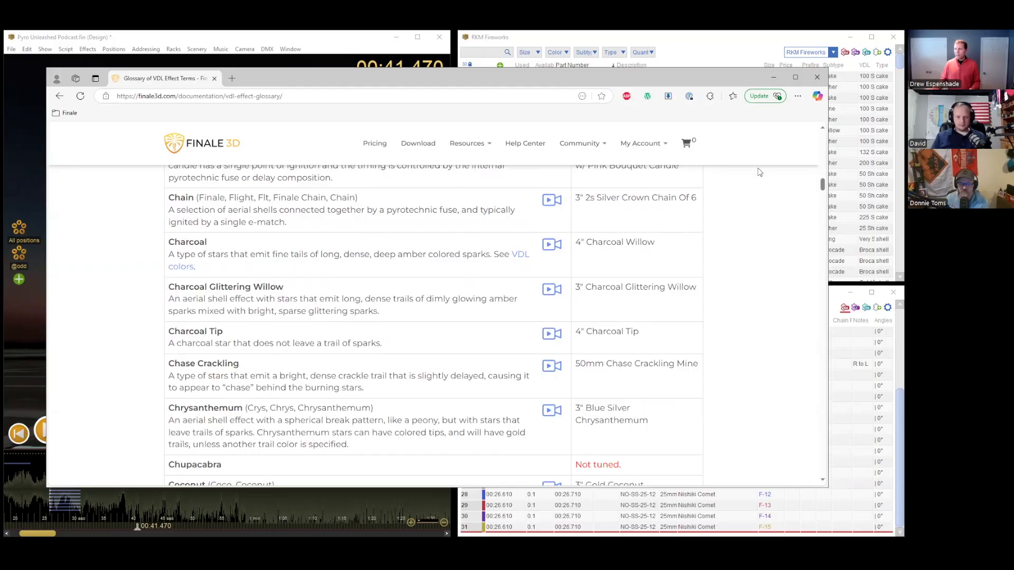
{"action": "scroll", "coordinate": [758, 172], "scroll_direction": "up", "scroll_amount": 14}
{"action": "left_click", "coordinate": [773, 77]}
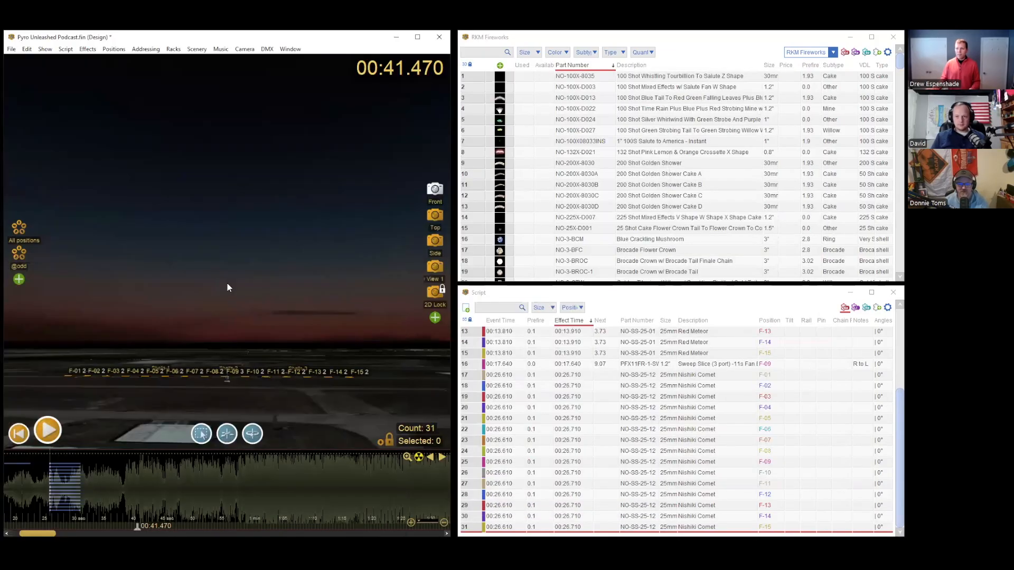
- Create a new, empty show alongside the open Pyro Unleashed Podcast show
{"action": "left_click", "coordinate": [181, 498]}
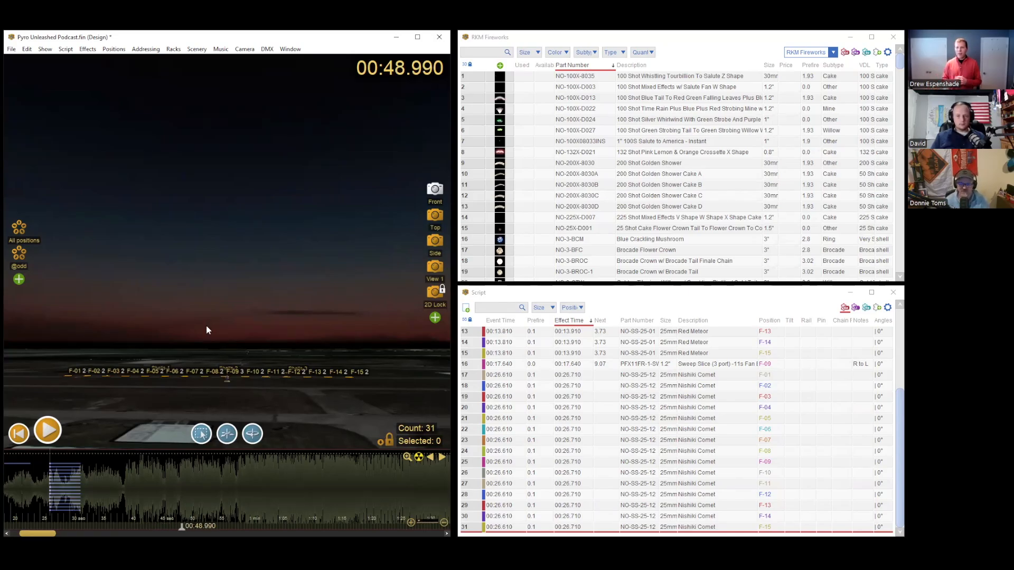
{"action": "left_click", "coordinate": [289, 49]}
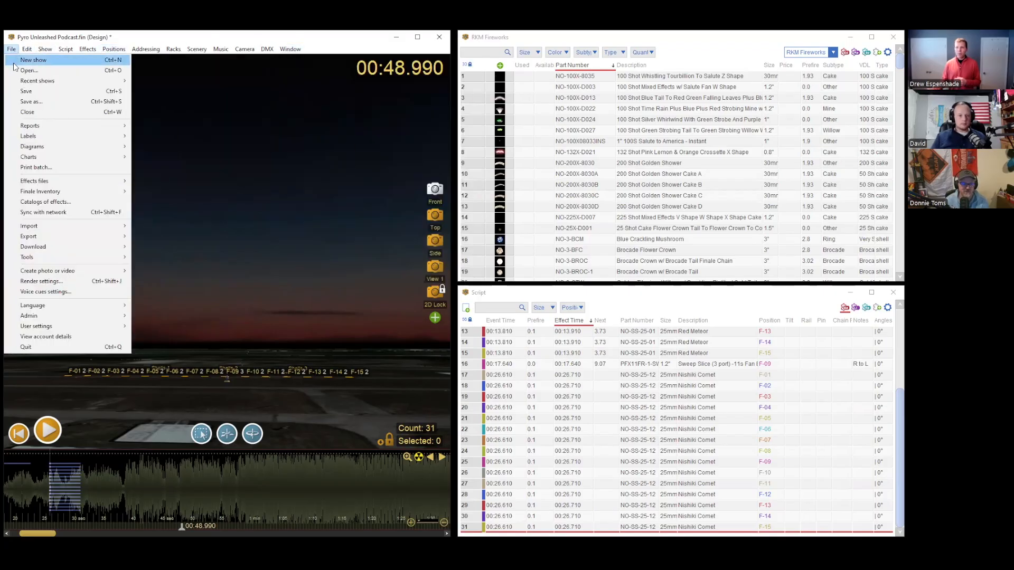
{"action": "left_click", "coordinate": [15, 62]}
{"action": "left_click", "coordinate": [290, 49]}
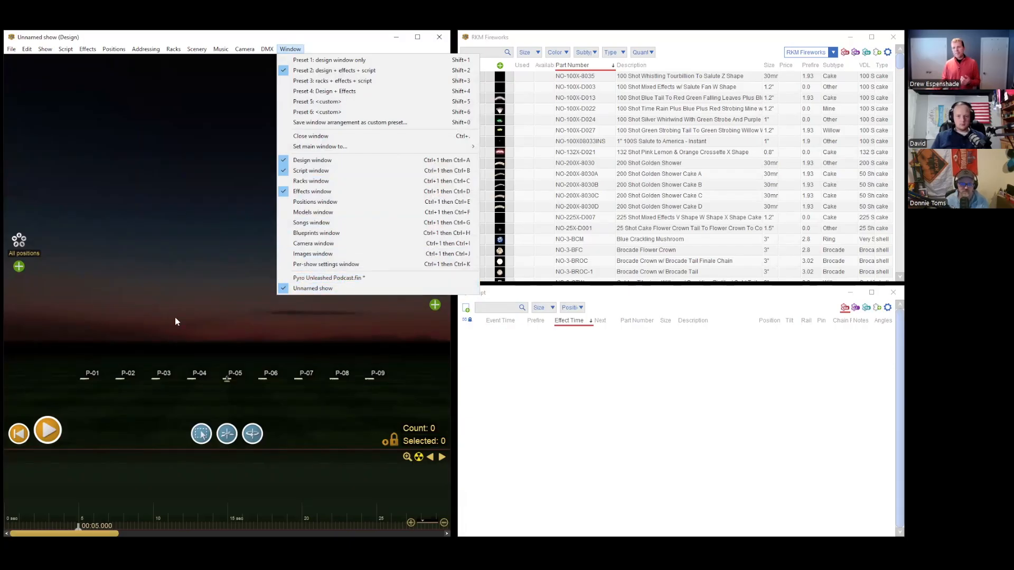
{"action": "left_click", "coordinate": [143, 286]}
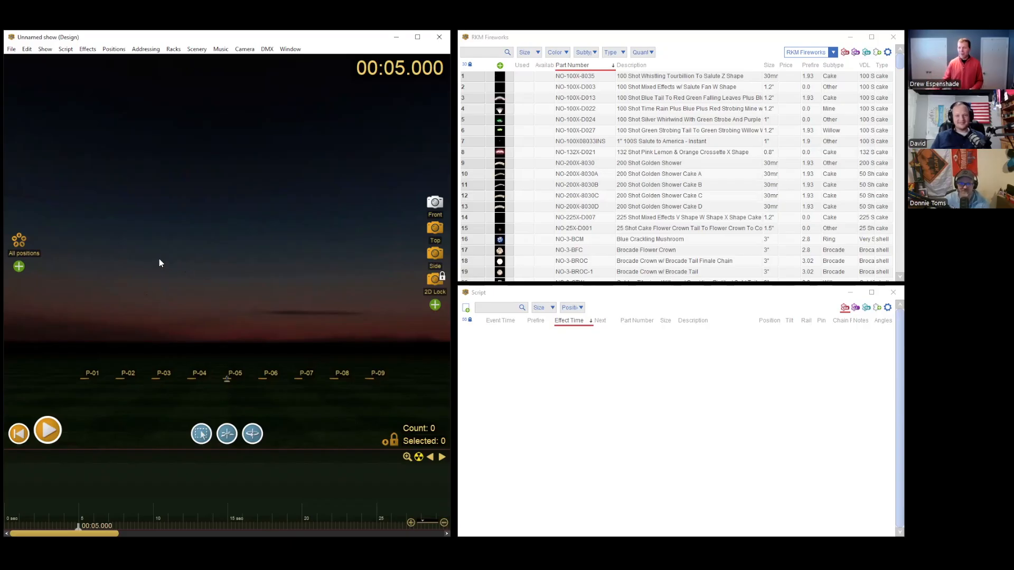
- Start creating a new effect and enter "30mm red comet" as its visual description
{"action": "left_click", "coordinate": [87, 50]}
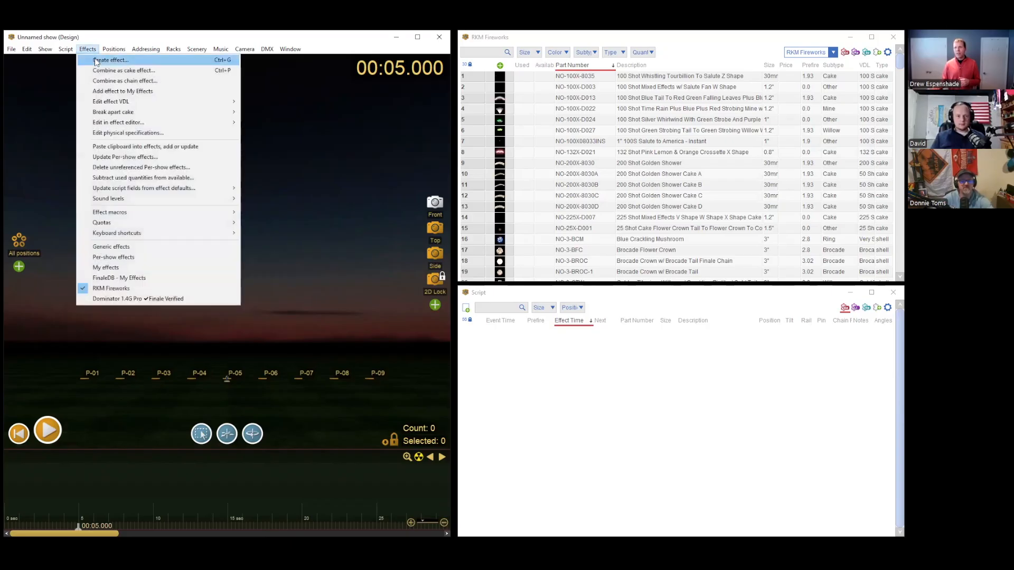
{"action": "left_click", "coordinate": [133, 64]}
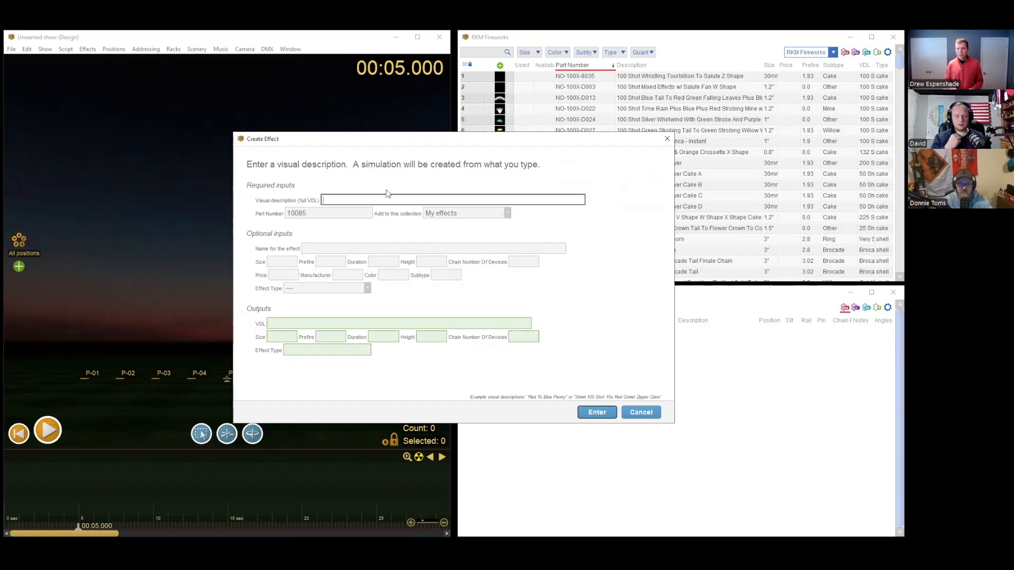
{"action": "type", "text": "30"}
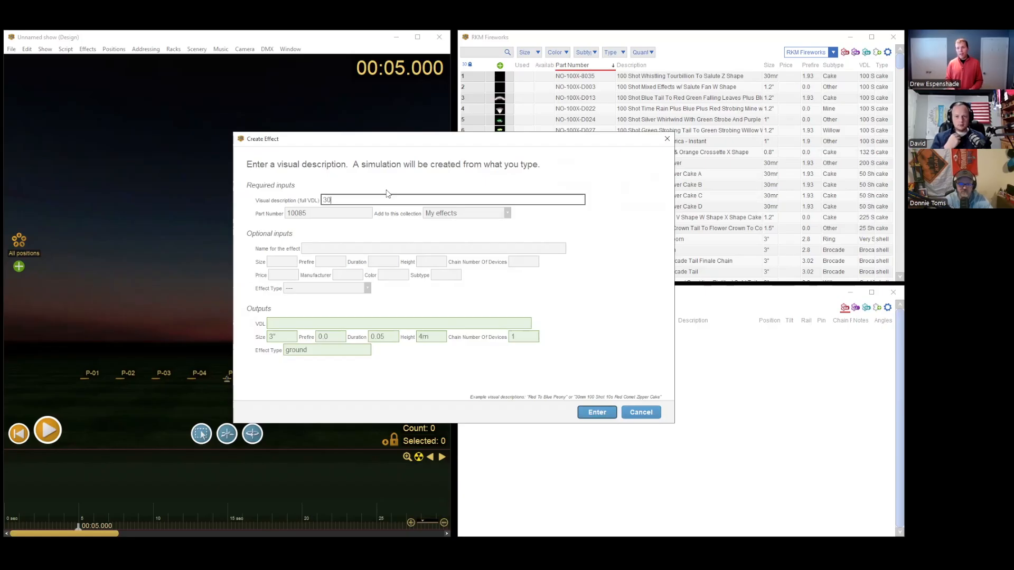
{"action": "type", "text": "mm"}
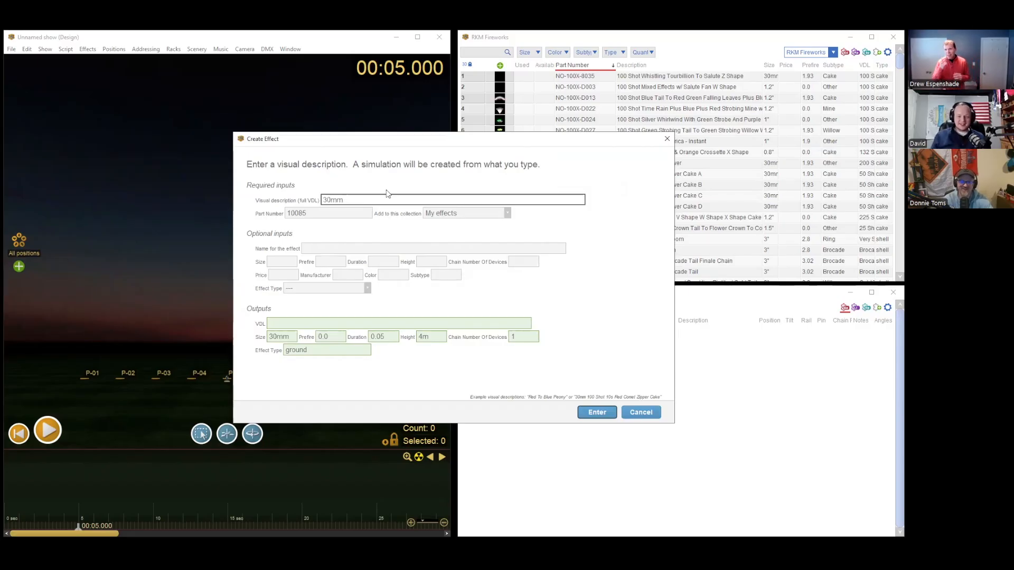
{"action": "key", "text": "BackSpace"}
{"action": "key", "text": "BackSpace"}
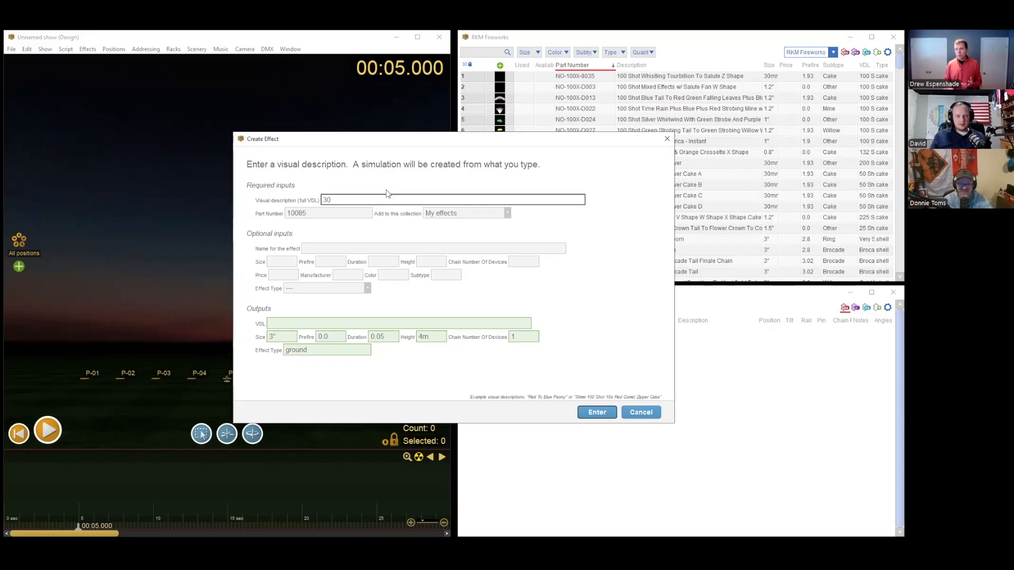
{"action": "type", "text": "mm"}
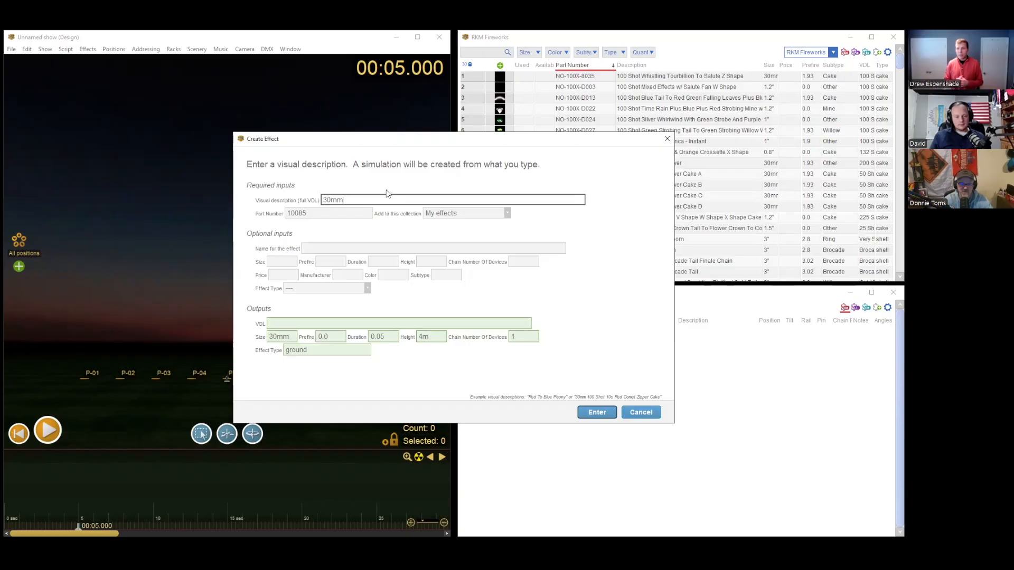
{"action": "type", "text": " re"}
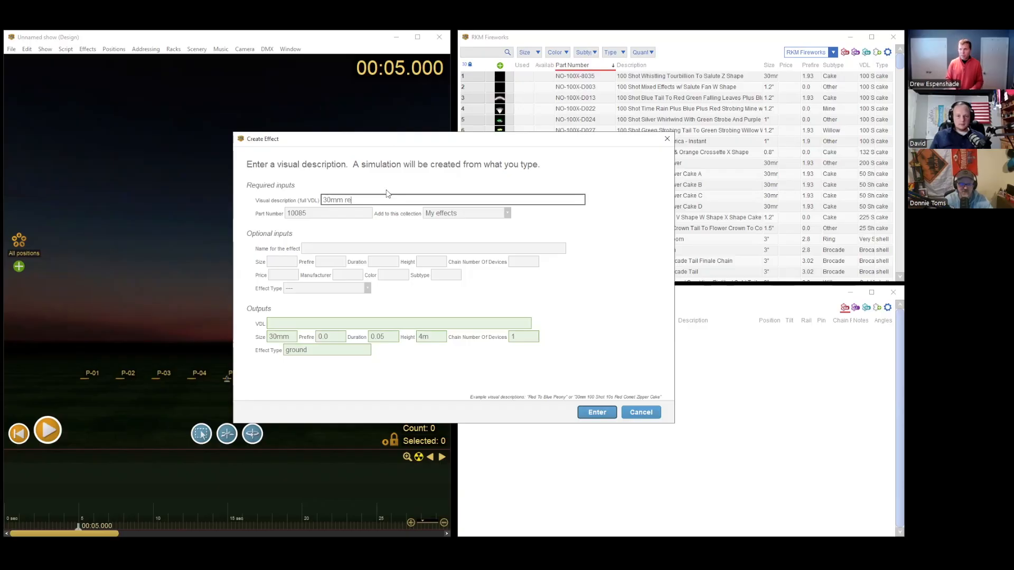
{"action": "type", "text": "d comet"}
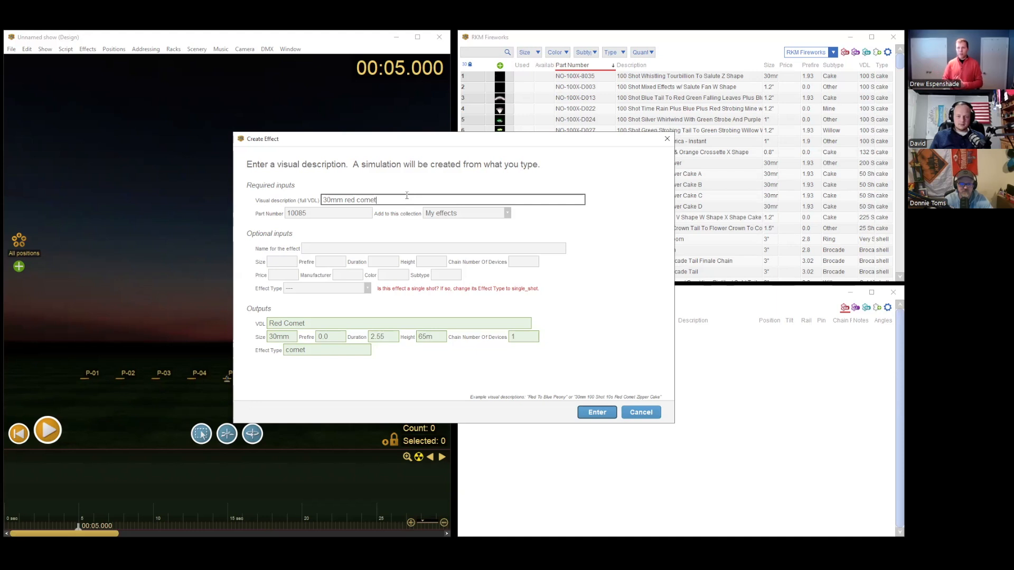
- Keep the suggested part number and assign the new effect to the My effects collection
{"action": "left_click", "coordinate": [337, 215]}
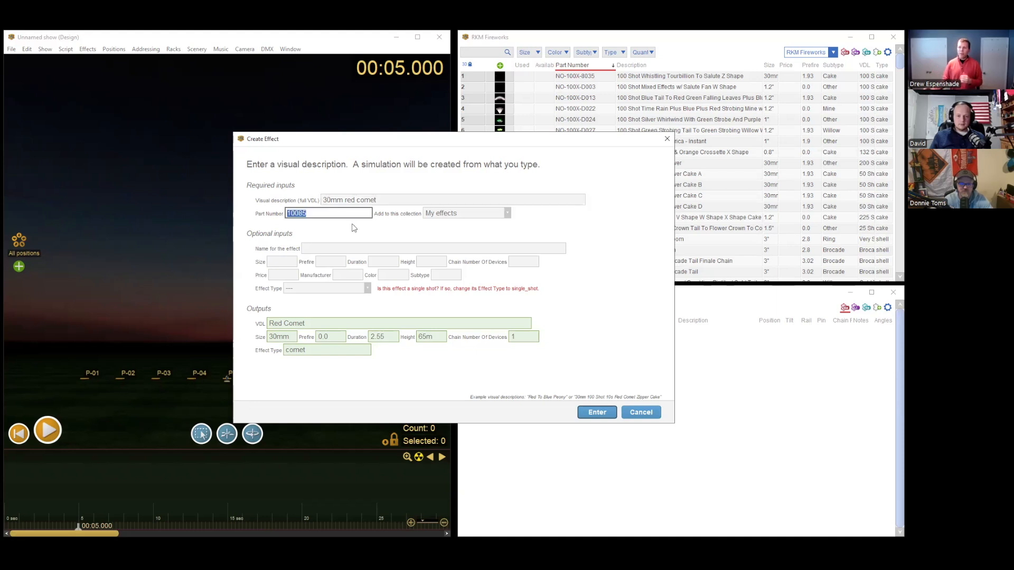
{"action": "left_click", "coordinate": [352, 224]}
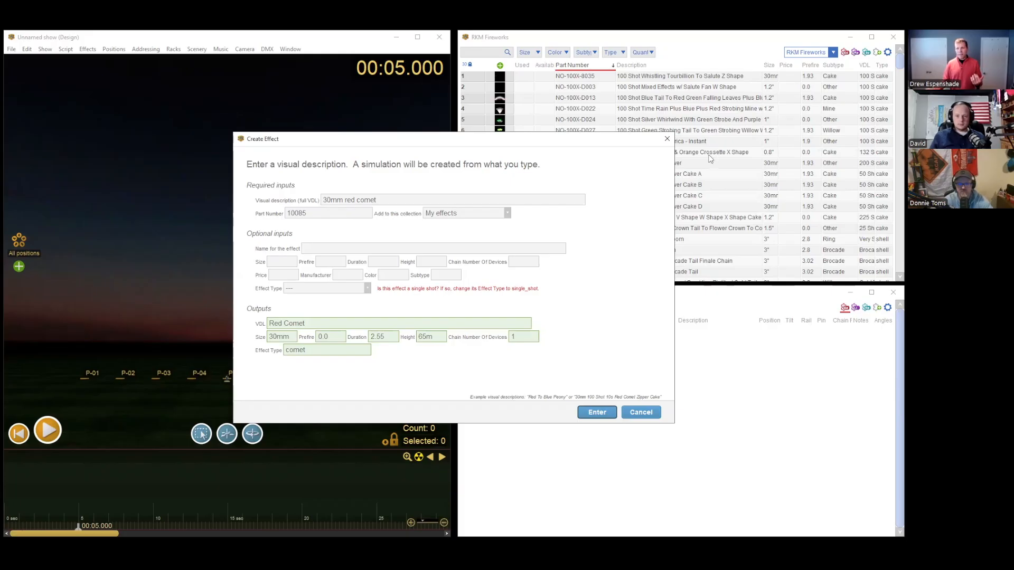
{"action": "left_click", "coordinate": [351, 214]}
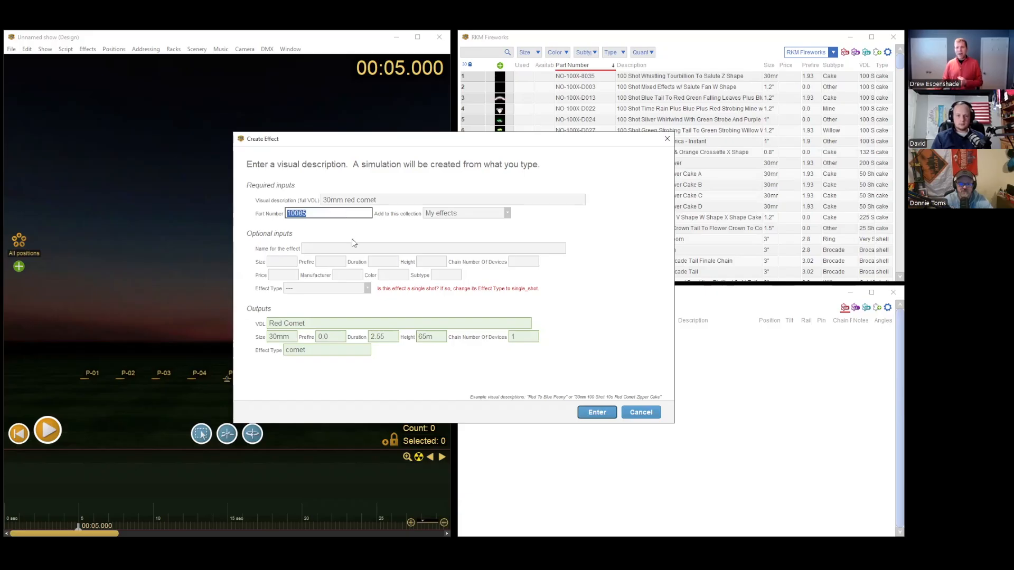
{"action": "left_click", "coordinate": [342, 214]}
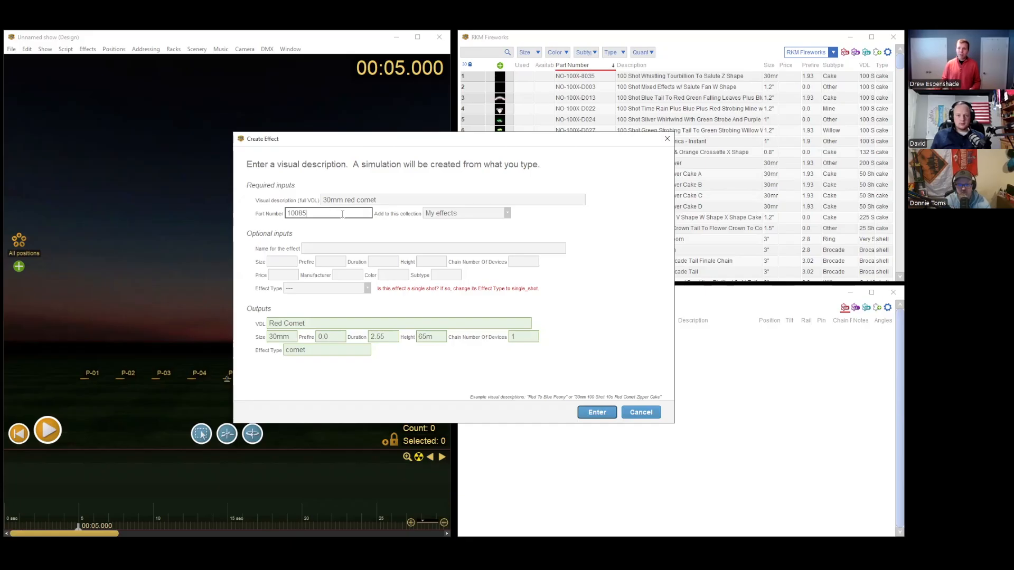
{"action": "left_click_drag", "start_coordinate": [286, 213], "coordinate": [325, 243]}
{"action": "left_click", "coordinate": [334, 236]}
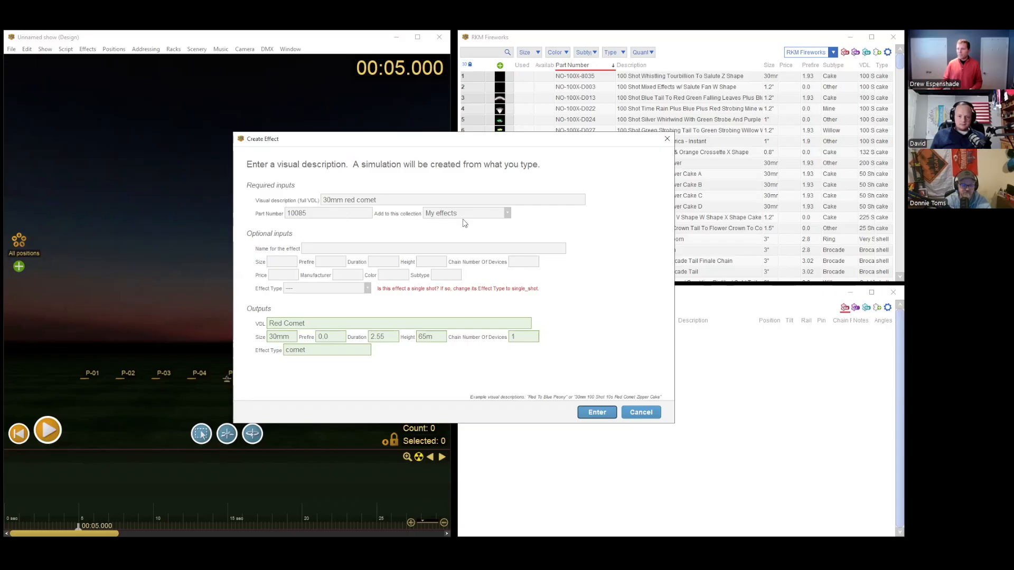
{"action": "left_click", "coordinate": [483, 214]}
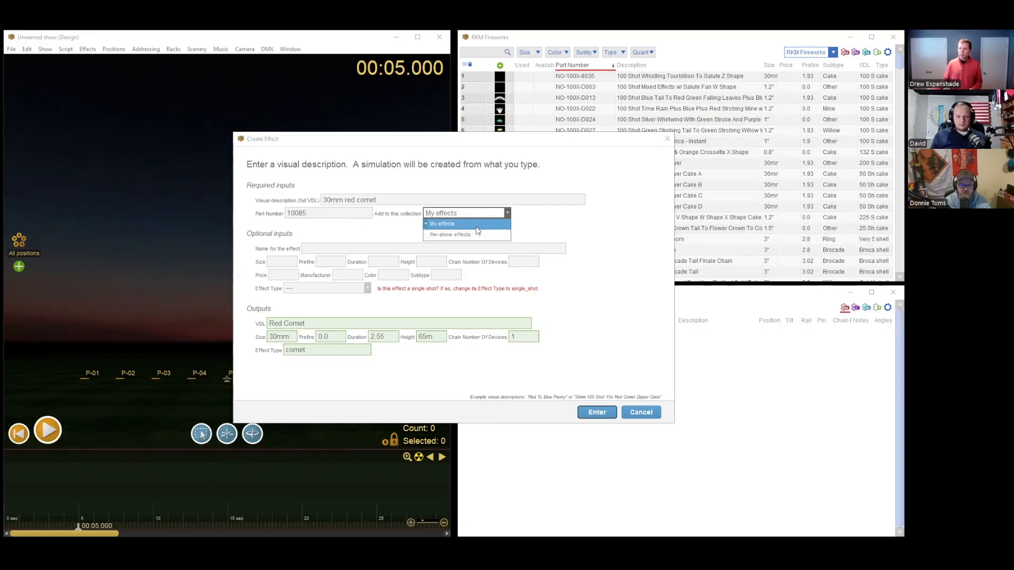
{"action": "left_click", "coordinate": [448, 225]}
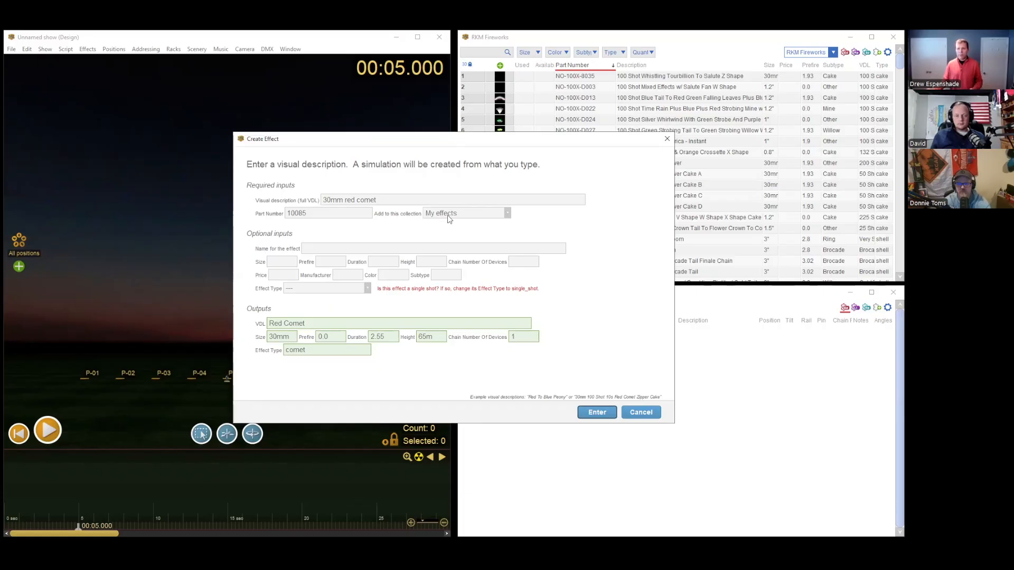
- Name the new effect "30mm Red Meteor Comet"
{"action": "left_click", "coordinate": [378, 246]}
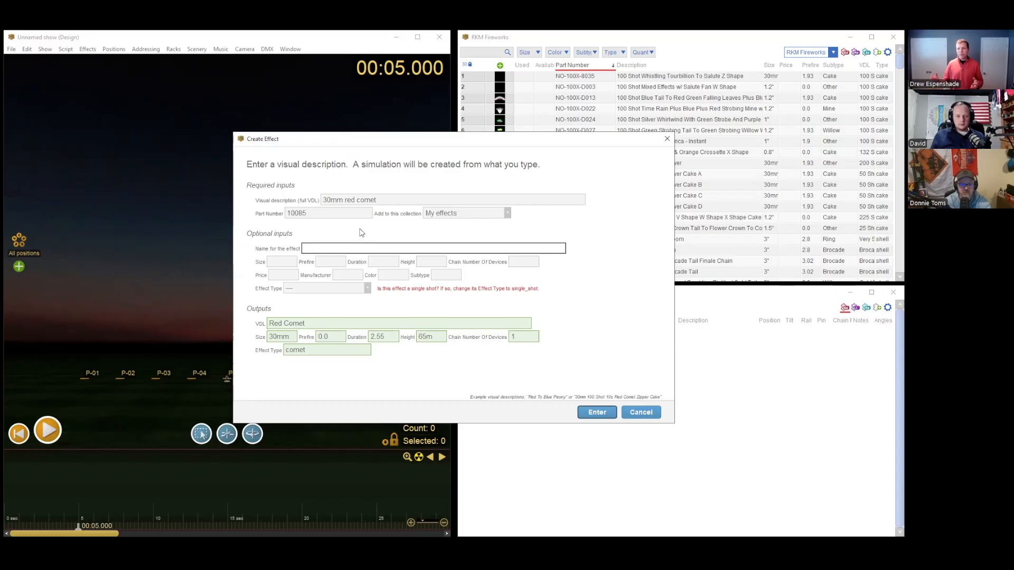
{"action": "left_click", "coordinate": [396, 200]}
{"action": "left_click", "coordinate": [395, 201]}
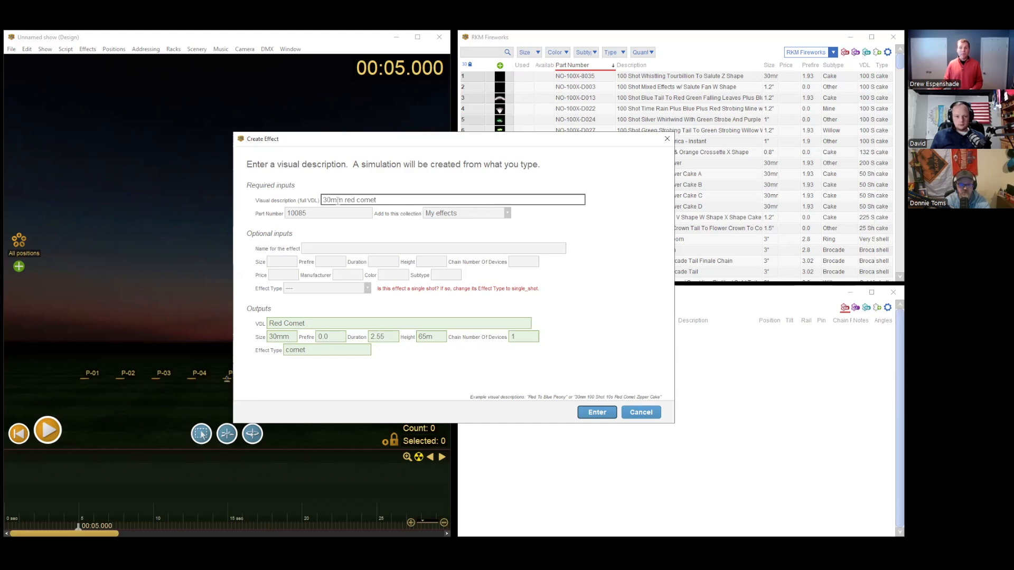
{"action": "left_click", "coordinate": [329, 248]}
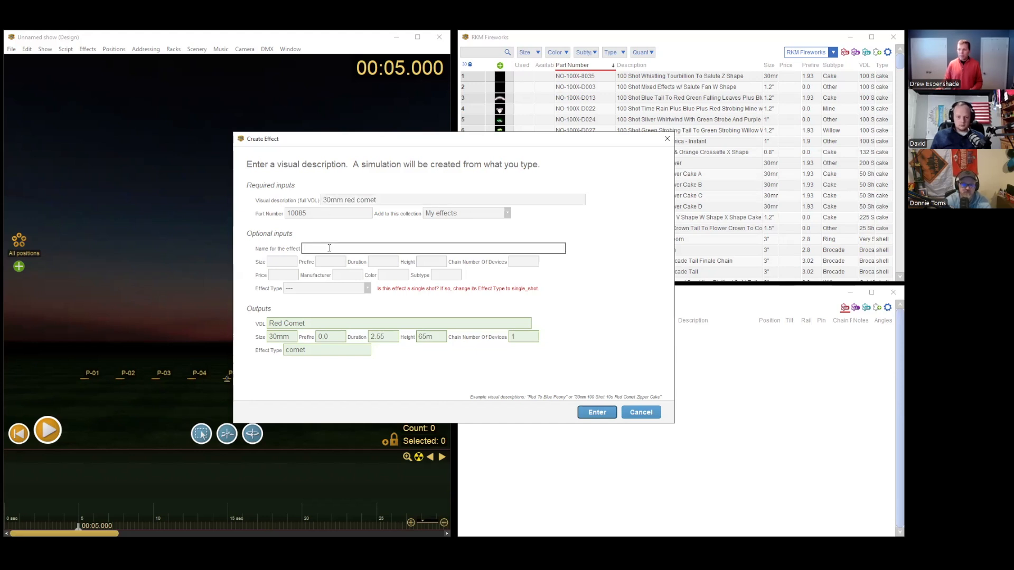
{"action": "type", "text": "10mm R"}
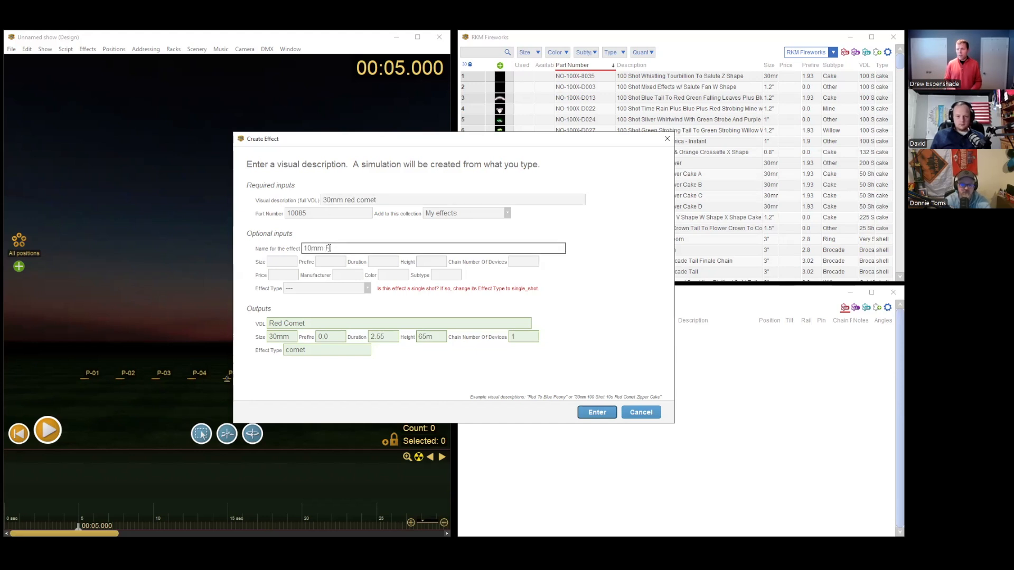
{"action": "key", "text": "BackSpace"}
{"action": "key", "text": "BackSpace"}
{"action": "key", "text": "BackSpace"}
{"action": "key", "text": "BackSpace"}
{"action": "key", "text": "BackSpace"}
{"action": "type", "text": "30"}
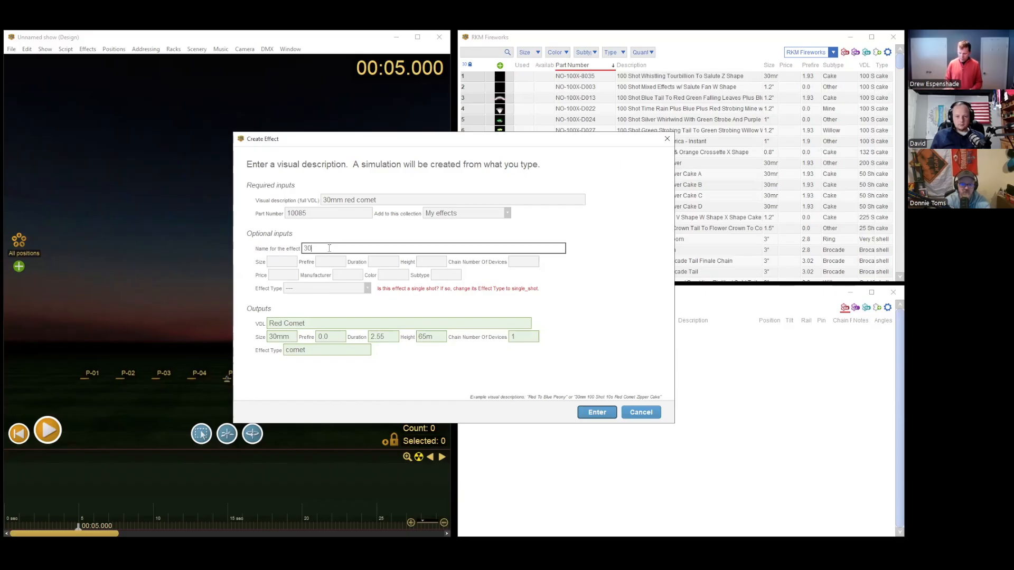
{"action": "type", "text": "mm Red Metero"}
{"action": "key", "text": "BackSpace"}
{"action": "type", "text": "or COMET"}
{"action": "key", "text": "BackSpace"}
{"action": "key", "text": "BackSpace"}
{"action": "key", "text": "BackSpace"}
{"action": "key", "text": "BackSpace"}
{"action": "type", "text": "omet"}
{"action": "left_click_drag", "start_coordinate": [385, 248], "coordinate": [294, 253]}
{"action": "left_click", "coordinate": [393, 246]}
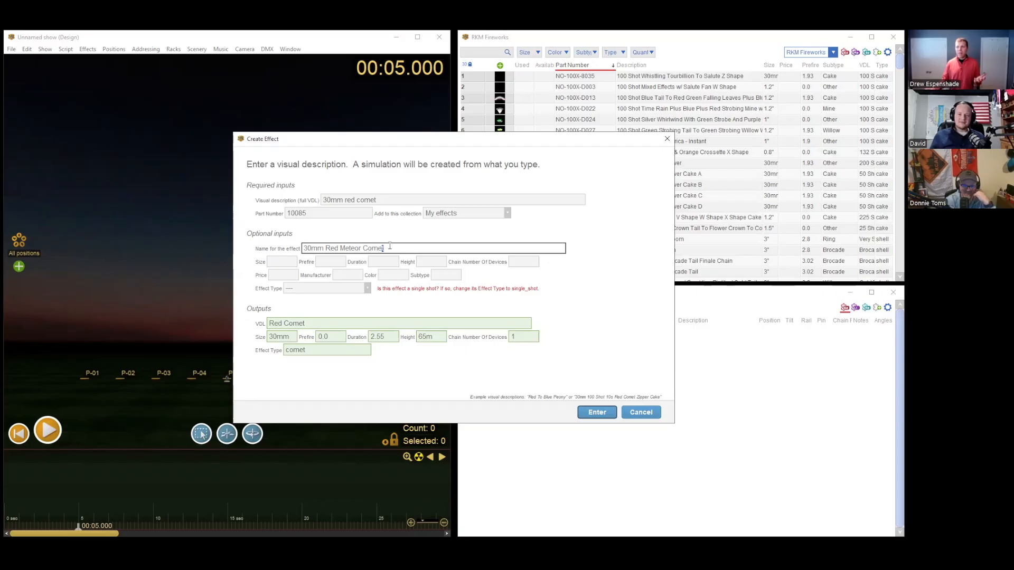
{"action": "left_click_drag", "start_coordinate": [390, 246], "coordinate": [297, 250]}
{"action": "left_click", "coordinate": [422, 197]}
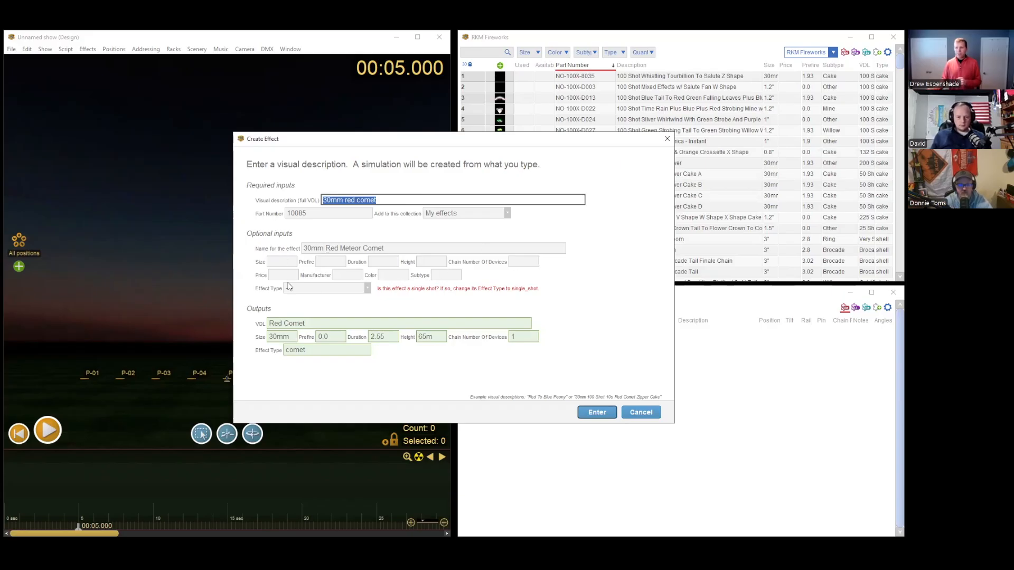
{"action": "left_click", "coordinate": [330, 200]}
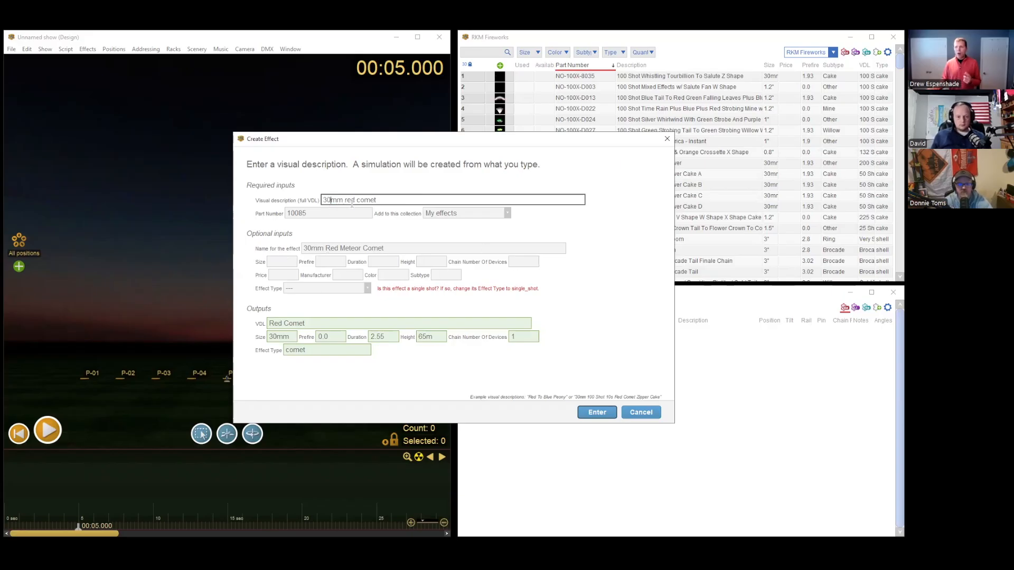
{"action": "triple_click", "coordinate": [388, 200]}
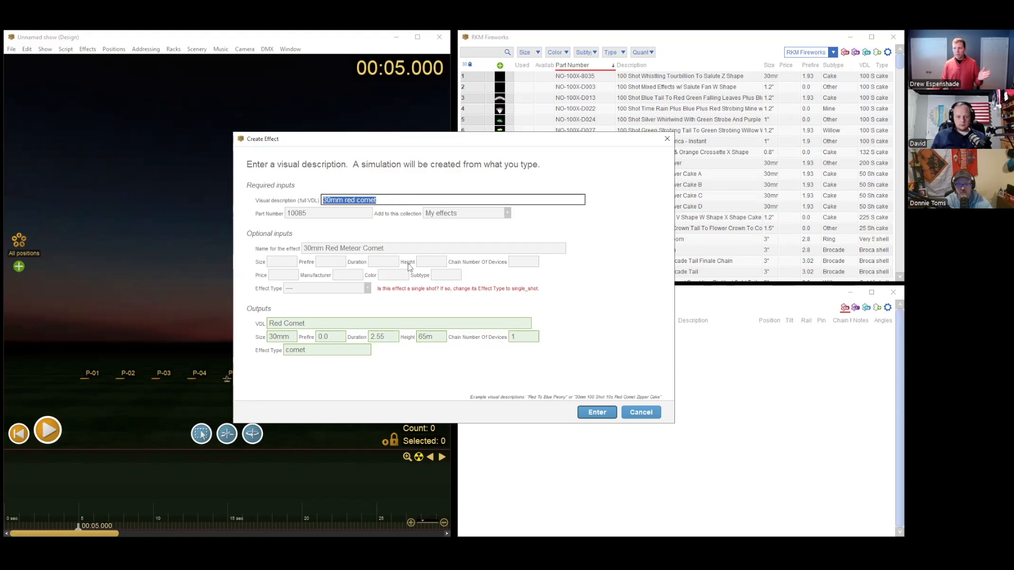
- Add a height of 300ft to the end of the comet's visual description
{"action": "left_click", "coordinate": [382, 200]}
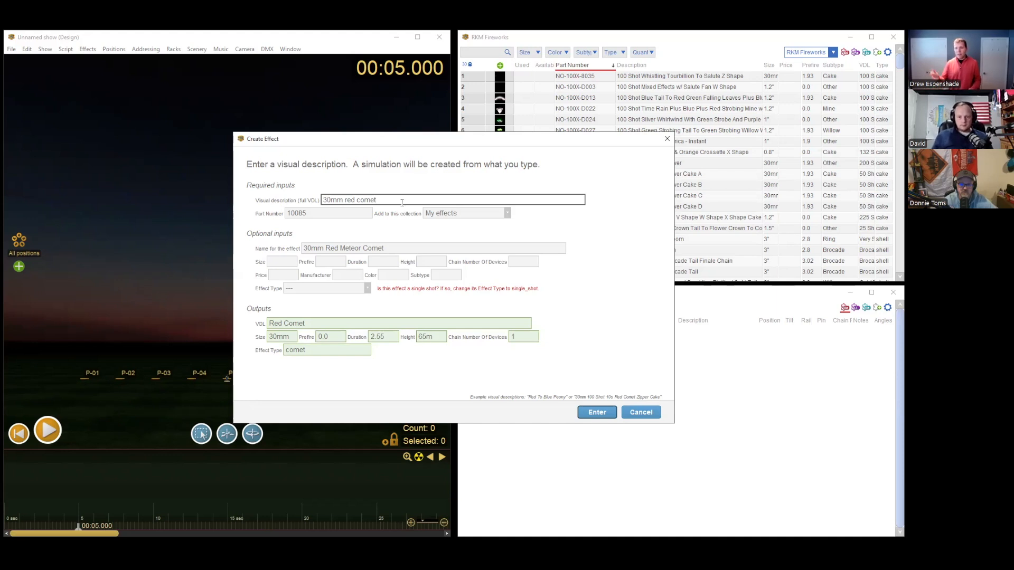
{"action": "type", "text": "300"}
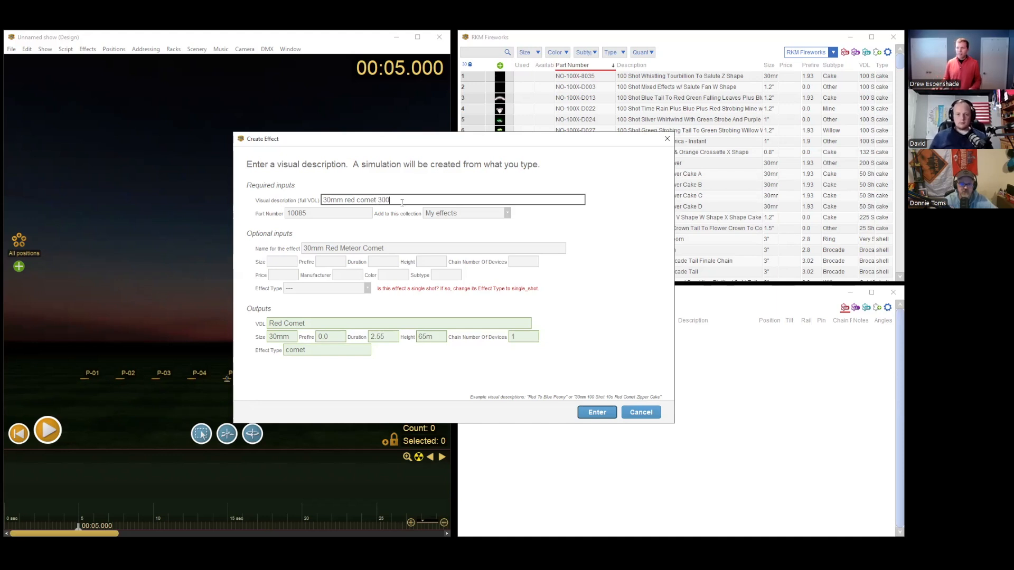
{"action": "type", "text": "m"}
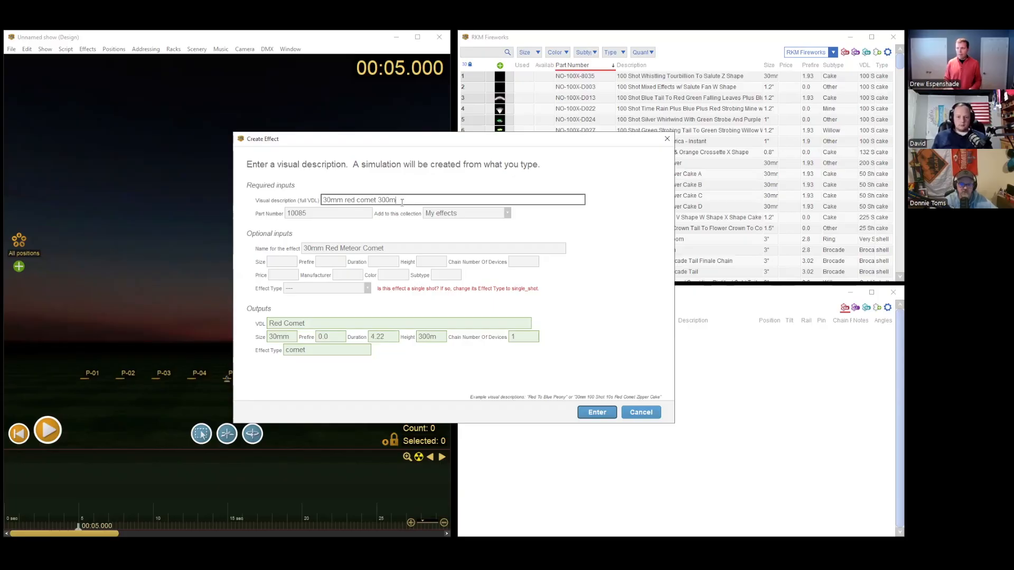
{"action": "key", "text": "BackSpace"}
{"action": "type", "text": "ft"}
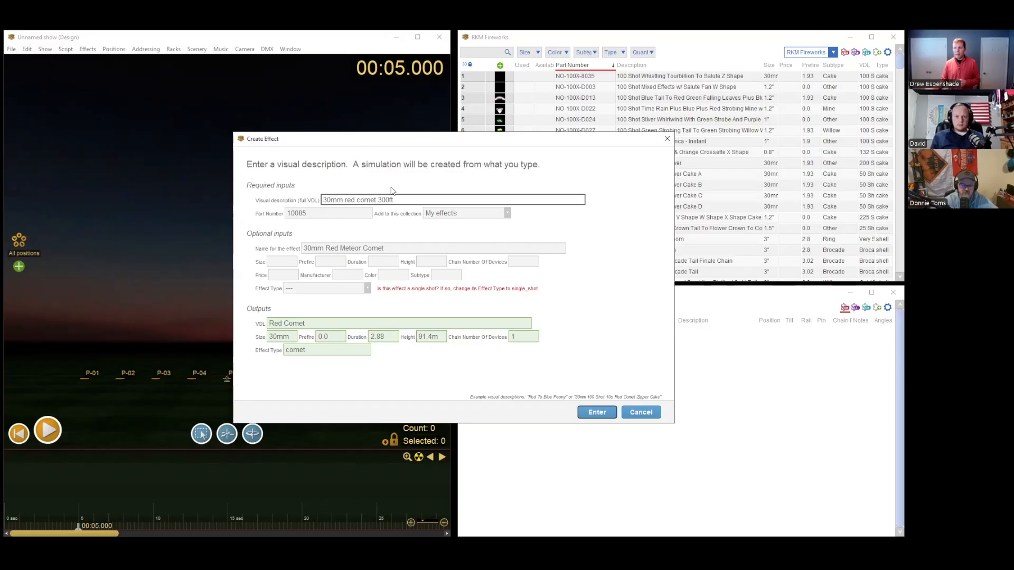
{"action": "left_click_drag", "start_coordinate": [377, 199], "coordinate": [399, 197]}
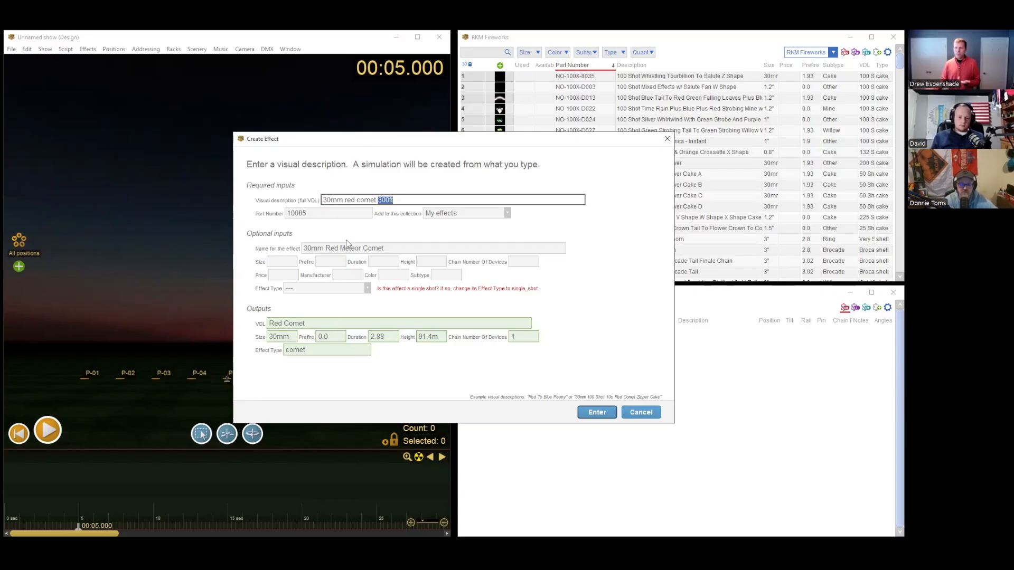
- Try adding a 2s duration to the end of the visual description and remove it again
{"action": "left_click", "coordinate": [421, 201]}
{"action": "type", "text": "2"}
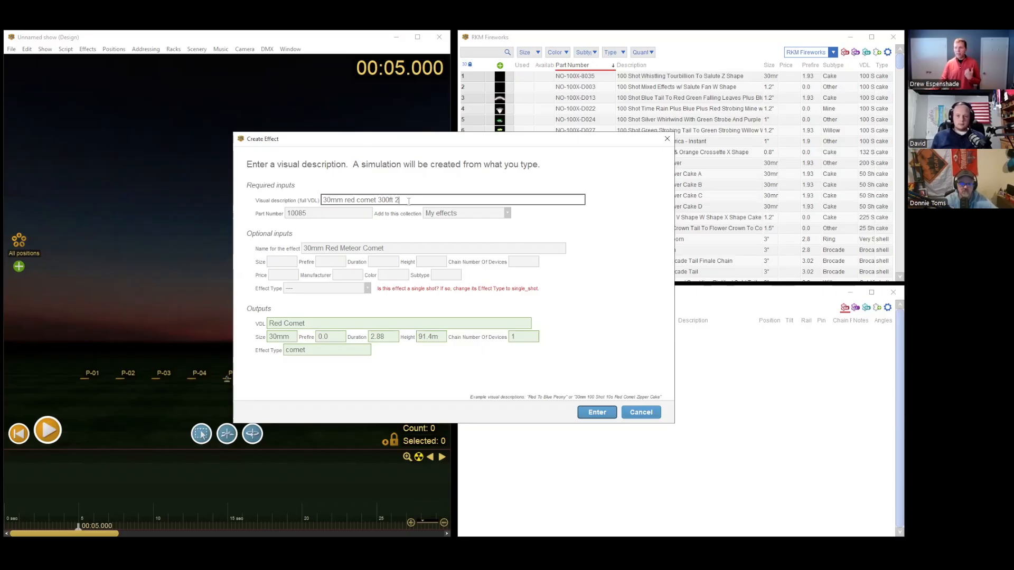
{"action": "type", "text": "s"}
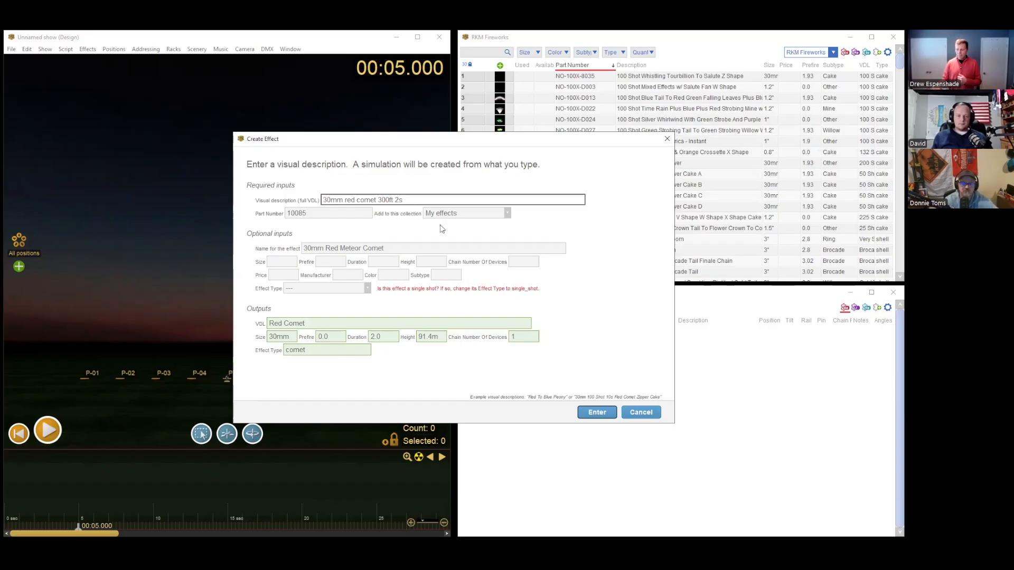
{"action": "key", "text": "BackSpace"}
{"action": "key", "text": "BackSpace"}
{"action": "key", "text": "BackSpace"}
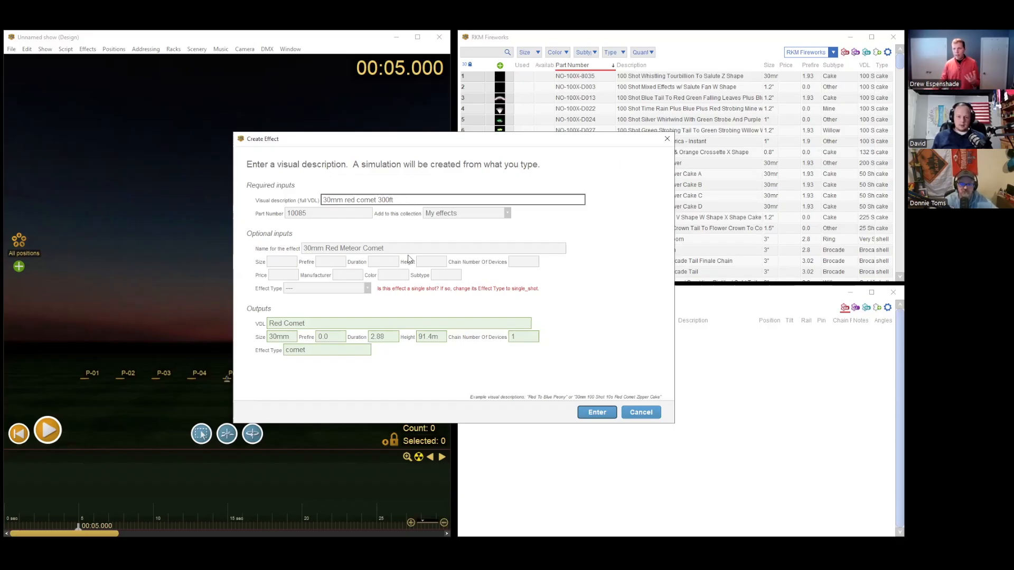
- Set the optional duration to 2 and create the comet effect
{"action": "left_click", "coordinate": [383, 260]}
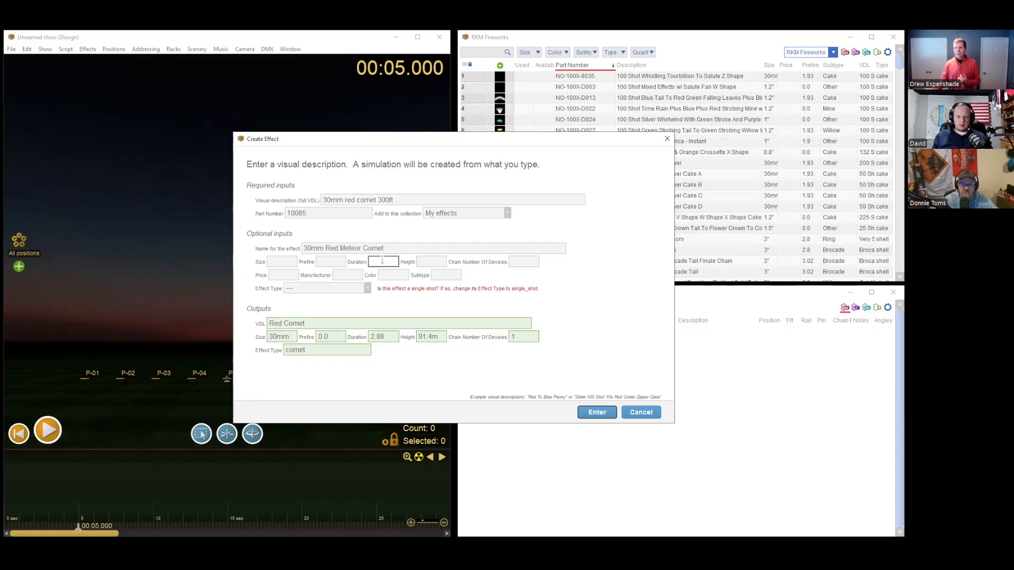
{"action": "type", "text": "2"}
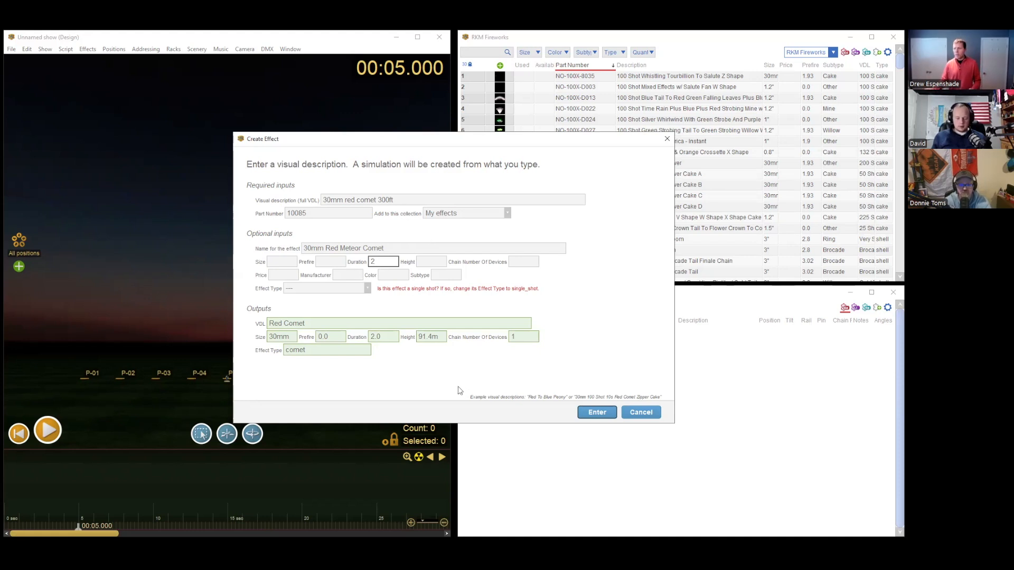
{"action": "left_click", "coordinate": [600, 412]}
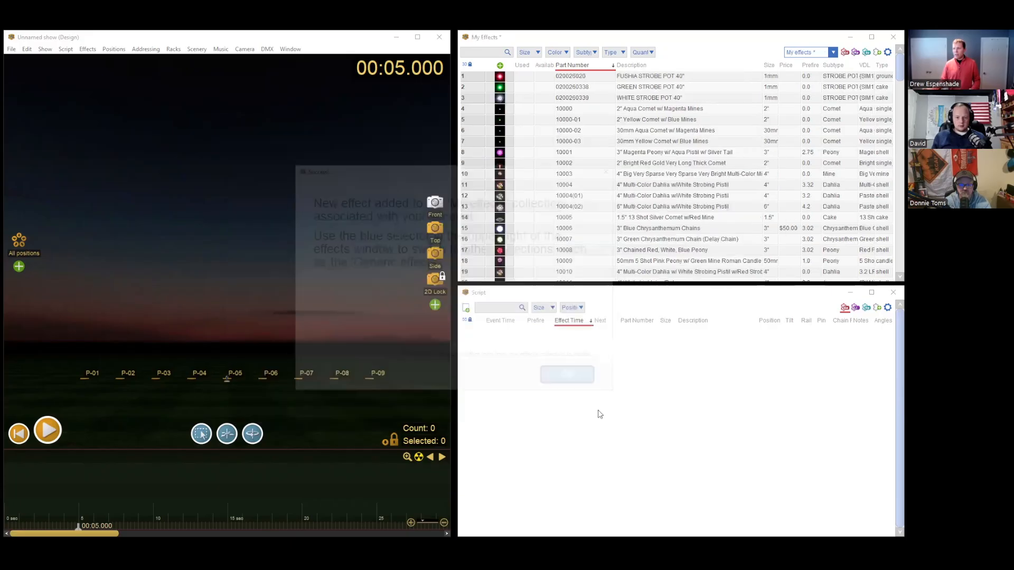
- Locate the new 30mm Red Meteor Comet in My effects and insert it into the show at position P-05
{"action": "left_click", "coordinate": [581, 382]}
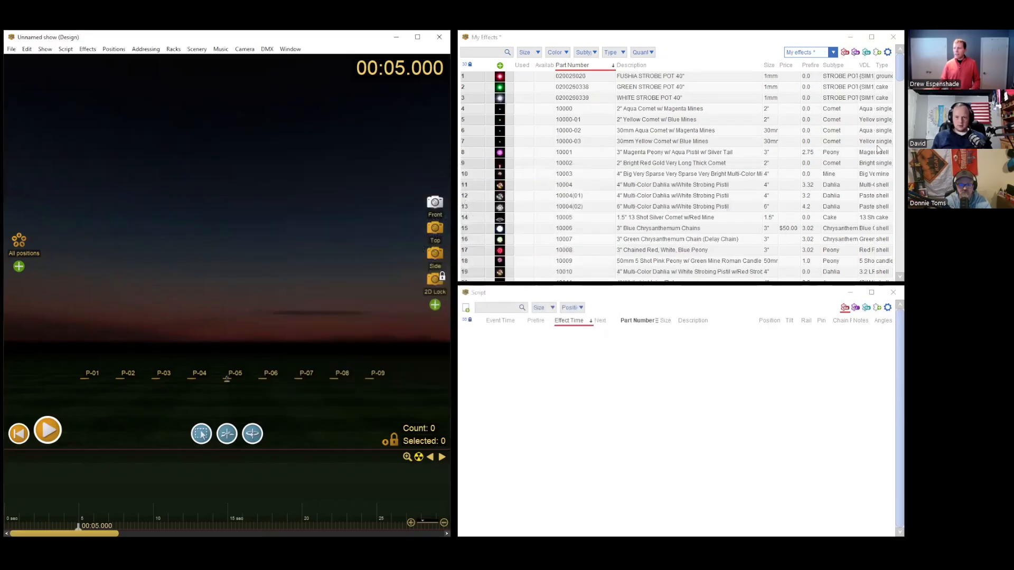
{"action": "left_click_drag", "start_coordinate": [897, 75], "coordinate": [886, 196]}
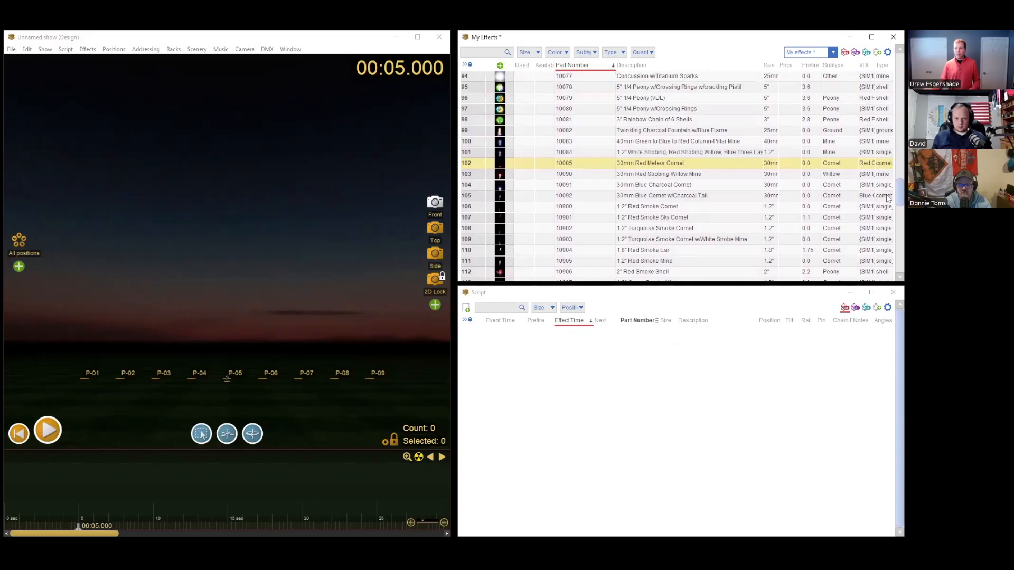
{"action": "left_click", "coordinate": [234, 375]}
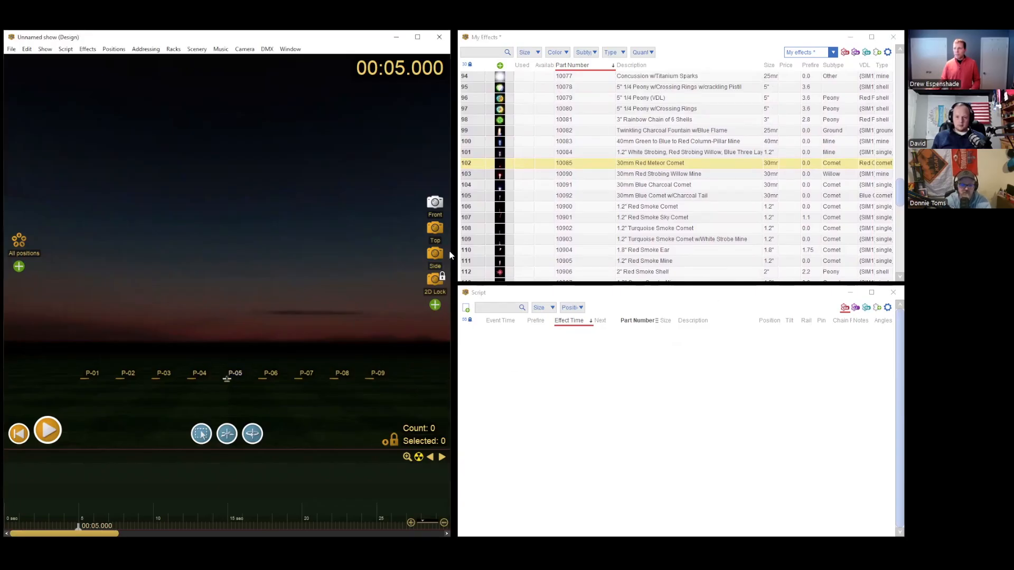
{"action": "double_click", "coordinate": [500, 165]}
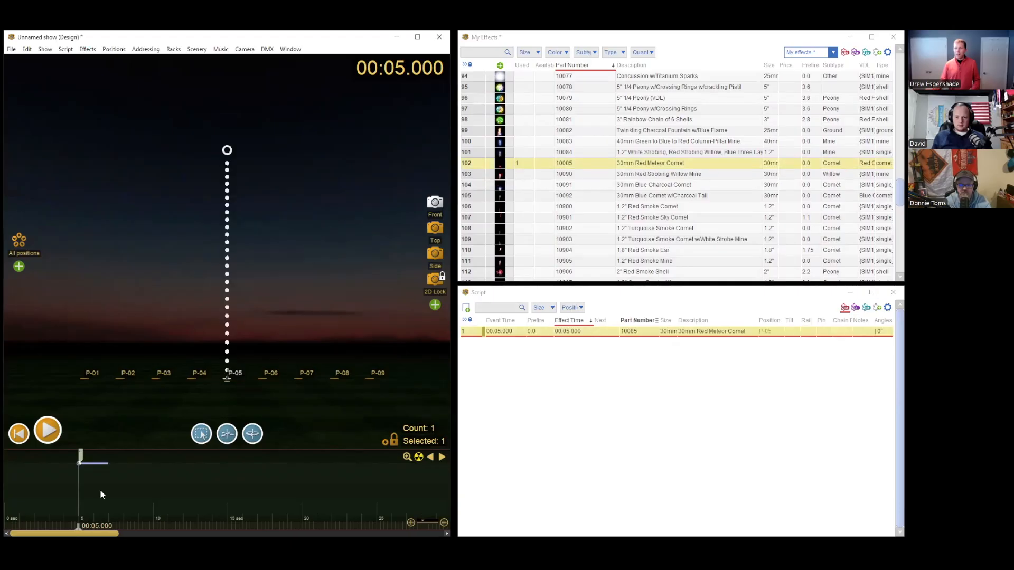
- Play back the single comet from its launch and pause mid-flight to examine its appearance
{"action": "key", "text": "space"}
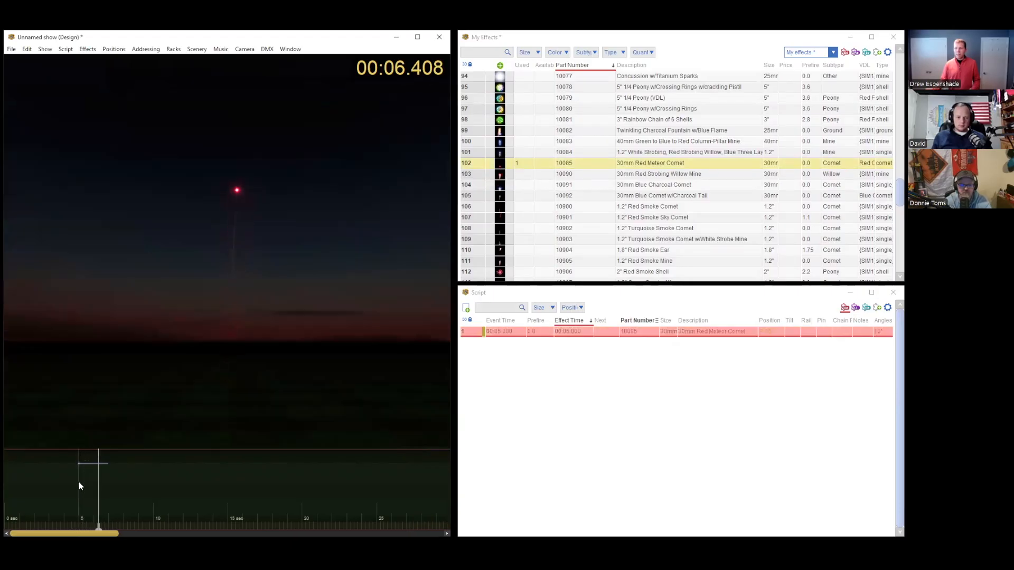
{"action": "left_click", "coordinate": [77, 481]}
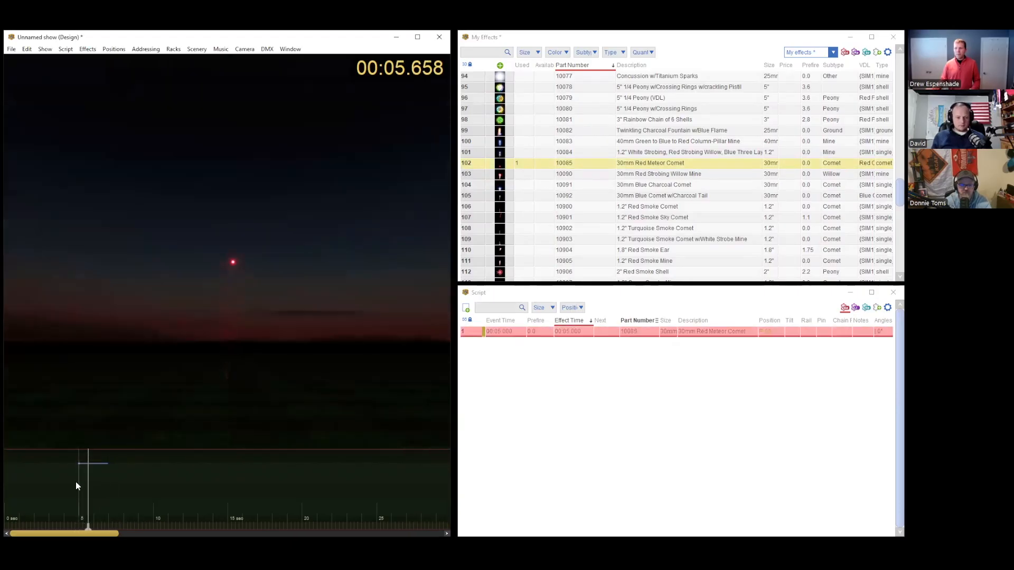
{"action": "key", "text": "space"}
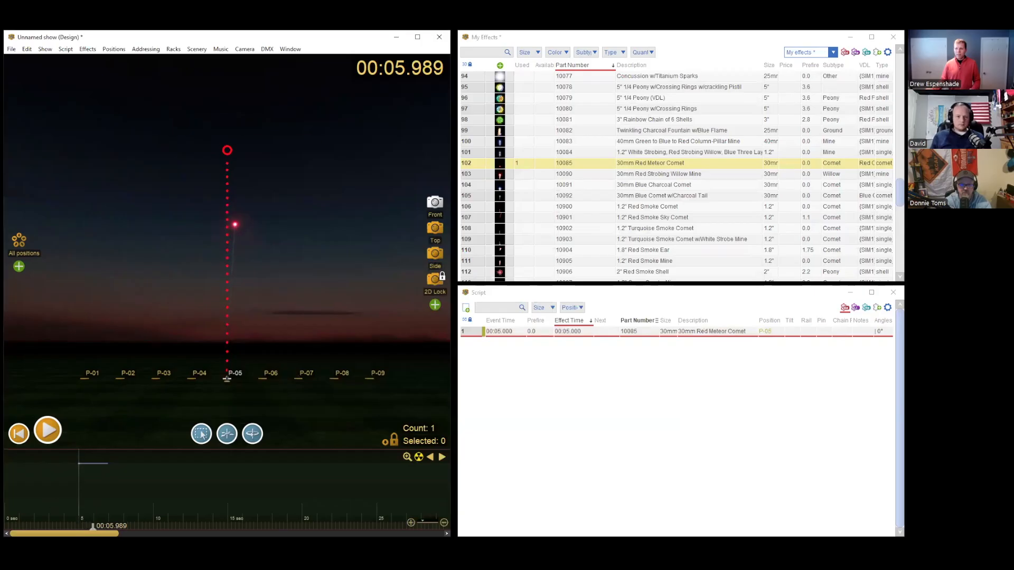
{"action": "left_click_drag", "start_coordinate": [93, 527], "coordinate": [92, 527]}
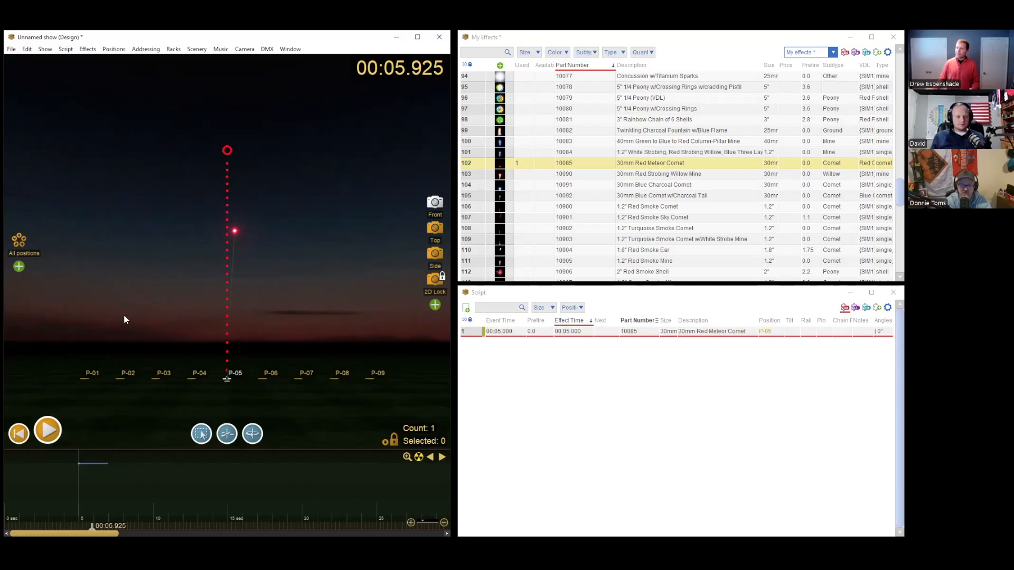
- Try adding twelve more 30mm Red Meteor Comets at P-05 individually, at 5.434 seconds
{"action": "left_click", "coordinate": [84, 496]}
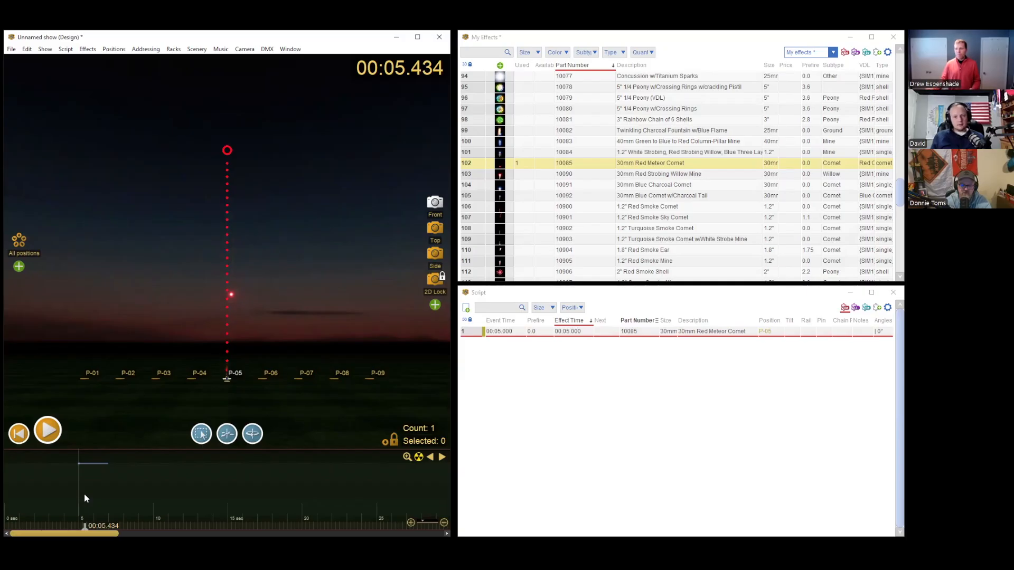
{"action": "left_click", "coordinate": [503, 166]}
{"action": "left_click", "coordinate": [503, 167]}
{"action": "left_click", "coordinate": [503, 167]}
{"action": "left_click", "coordinate": [503, 166]}
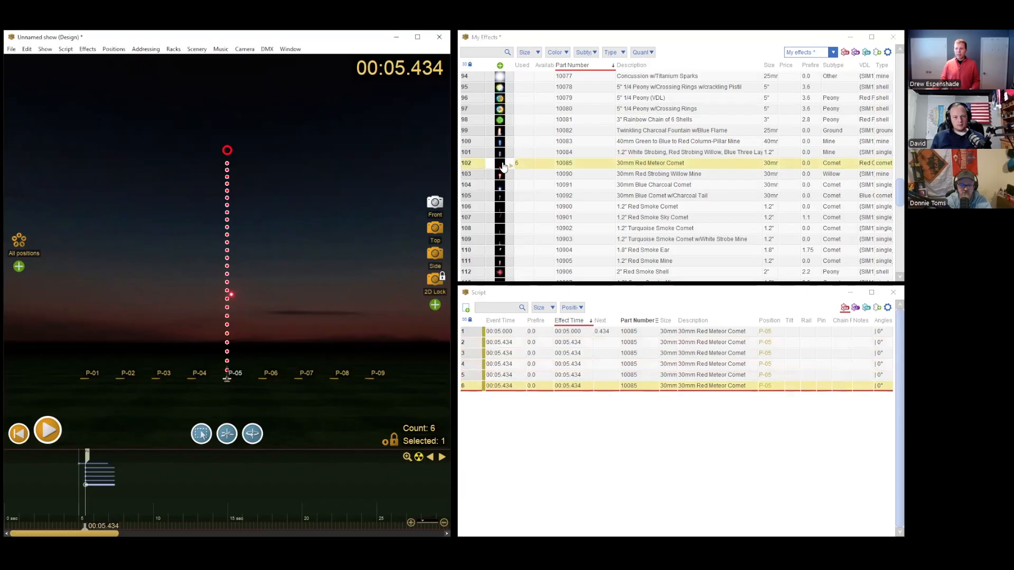
{"action": "left_click", "coordinate": [504, 166]}
{"action": "left_click", "coordinate": [503, 166]}
{"action": "left_click", "coordinate": [503, 166]}
{"action": "left_click", "coordinate": [503, 166]}
{"action": "left_click", "coordinate": [503, 166]}
{"action": "left_click", "coordinate": [503, 166]}
{"action": "left_click", "coordinate": [504, 166]}
{"action": "left_click", "coordinate": [503, 166]}
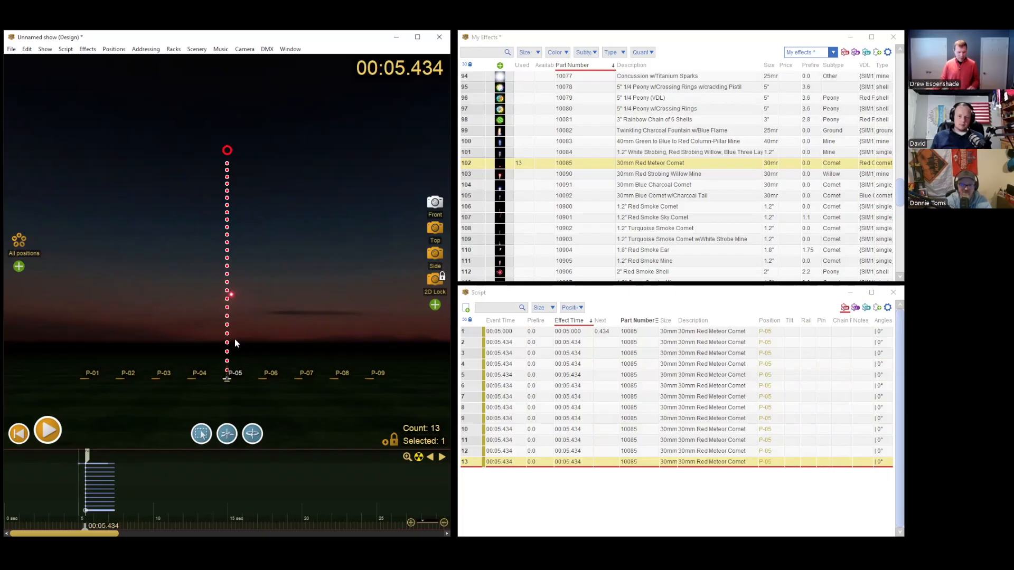
- Undo all the extra comet insertions, keeping only the original comet at 5 seconds
{"action": "key", "text": "ctrl+z"}
{"action": "key", "text": "ctrl+z"}
{"action": "key", "text": "ctrl+z"}
{"action": "key", "text": "ctrl+z"}
{"action": "key", "text": "ctrl+z"}
{"action": "key", "text": "ctrl+z"}
{"action": "key", "text": "ctrl+z"}
{"action": "key", "text": "ctrl+z"}
{"action": "key", "text": "ctrl+z"}
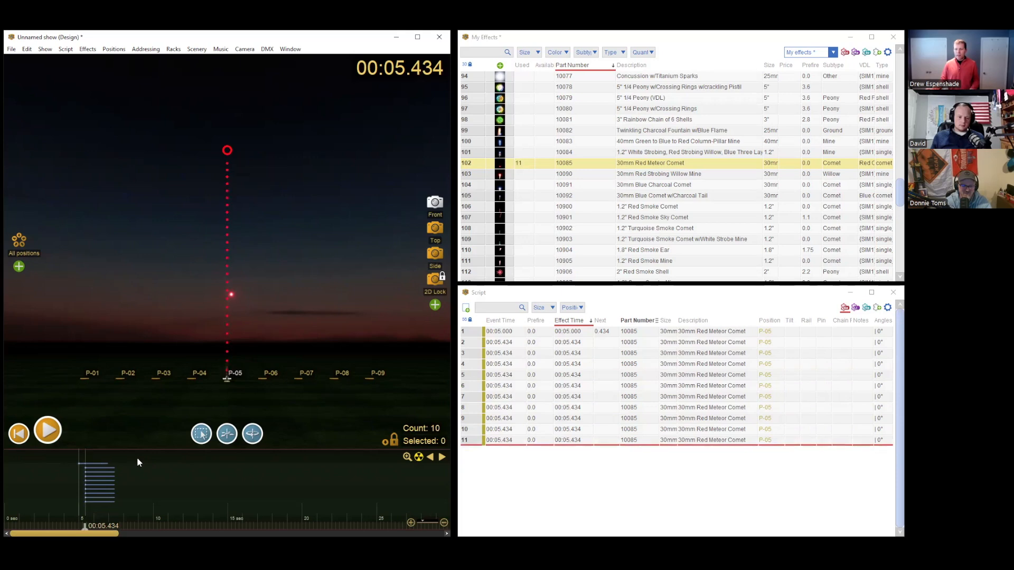
{"action": "key", "text": "ctrl+z"}
{"action": "key", "text": "ctrl+z"}
{"action": "key", "text": "ctrl+z"}
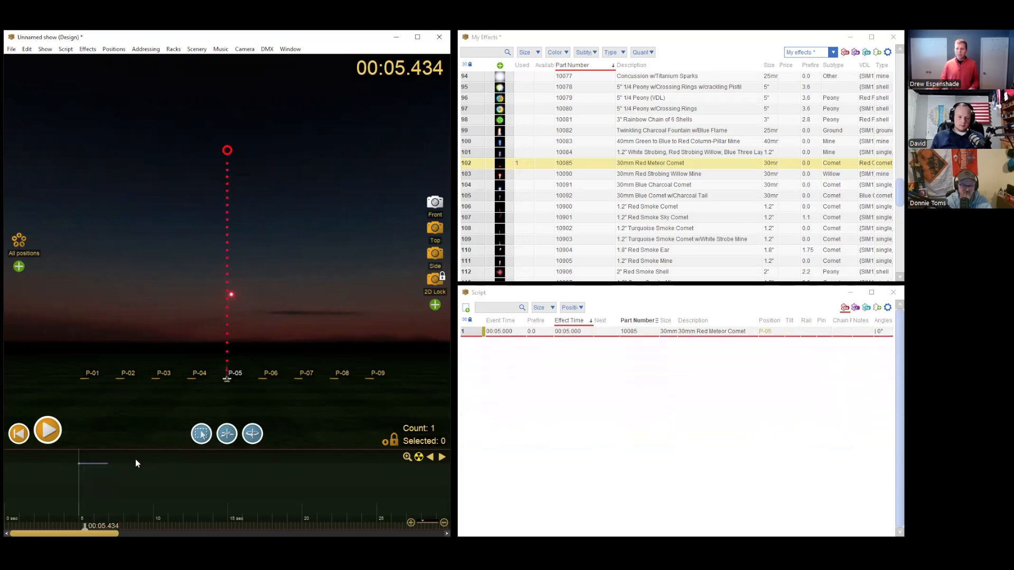
- Duplicate the comet at 5 seconds into a flight of 13 devices with an angle of 8 between them
{"action": "left_click", "coordinate": [78, 463]}
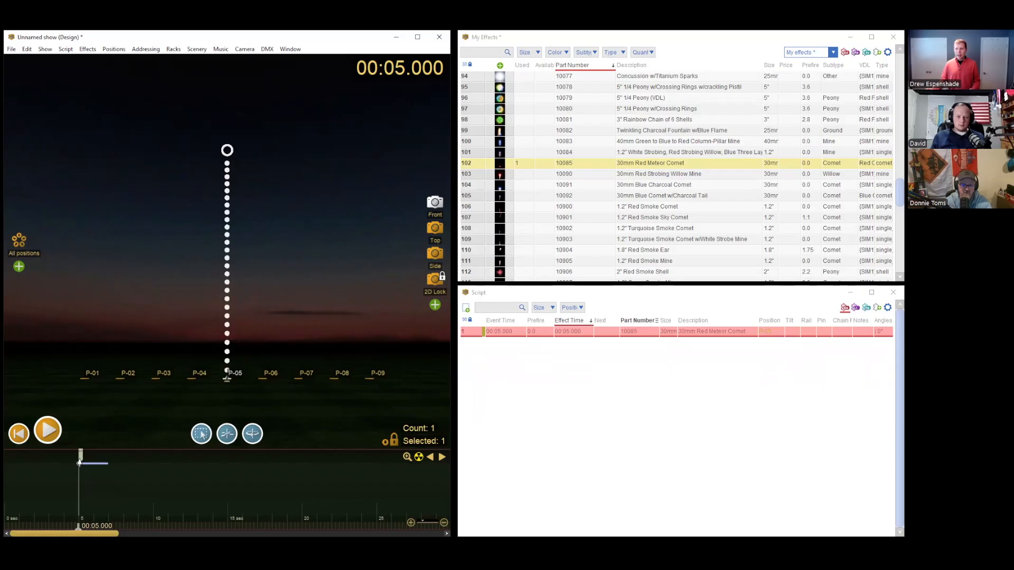
{"action": "left_click", "coordinate": [66, 49]}
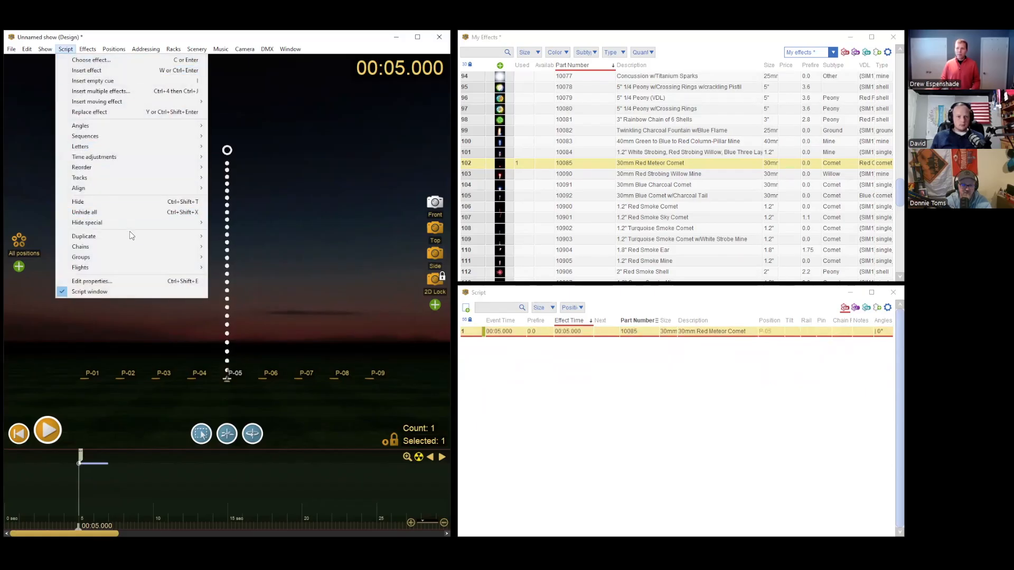
{"action": "mouse_move", "coordinate": [139, 238]}
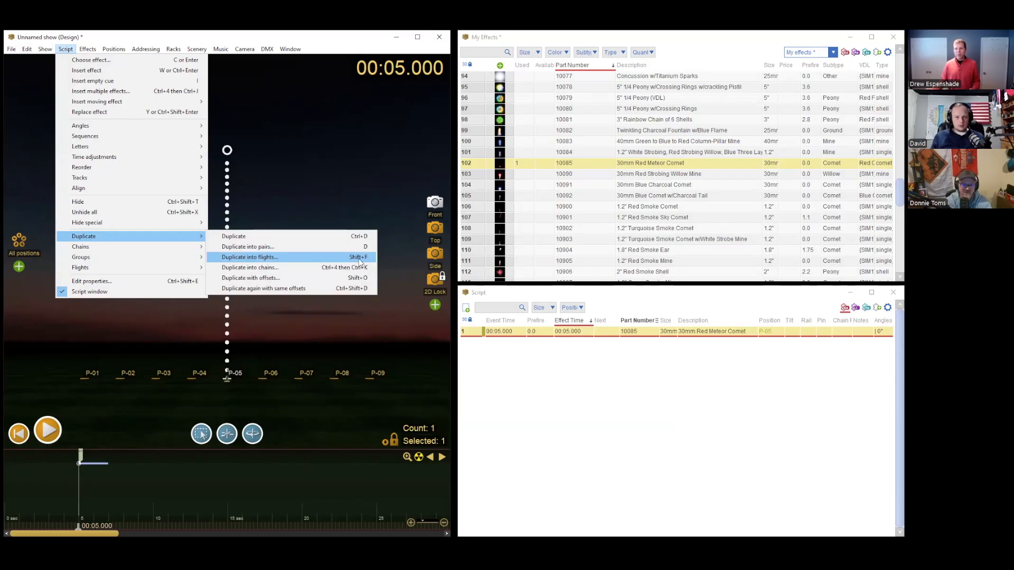
{"action": "left_click", "coordinate": [331, 257]}
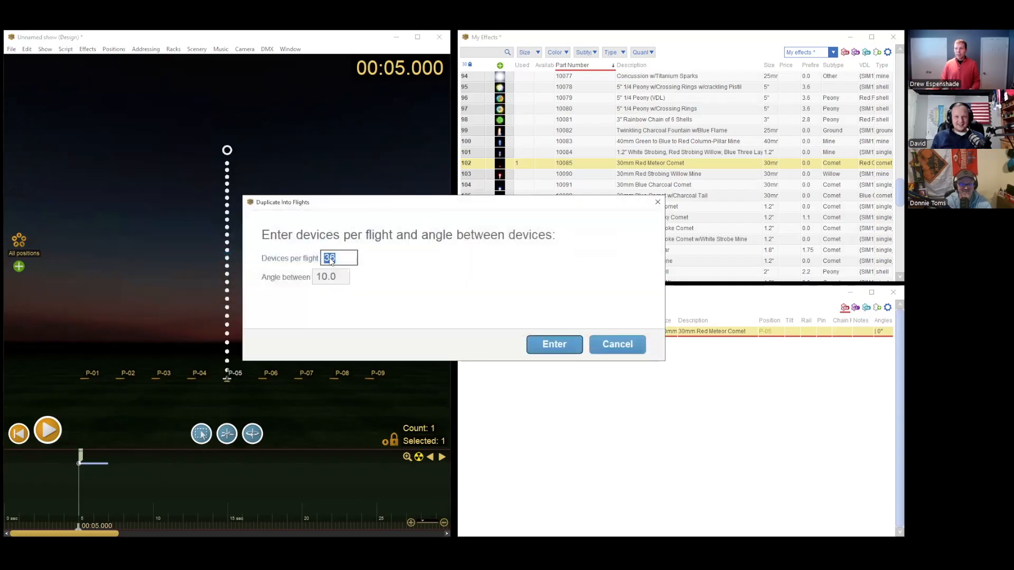
{"action": "type", "text": "13"}
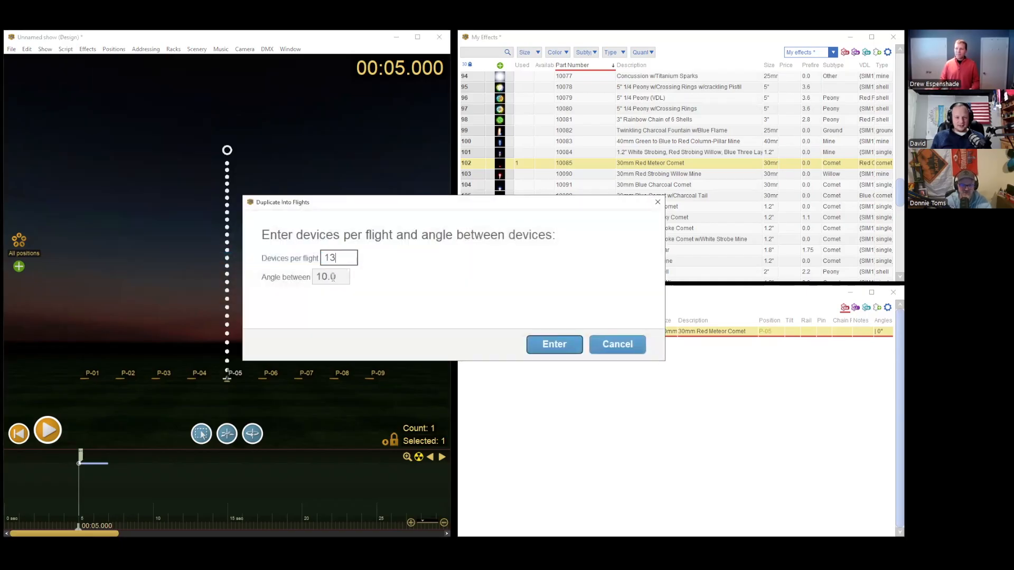
{"action": "key", "text": "Tab"}
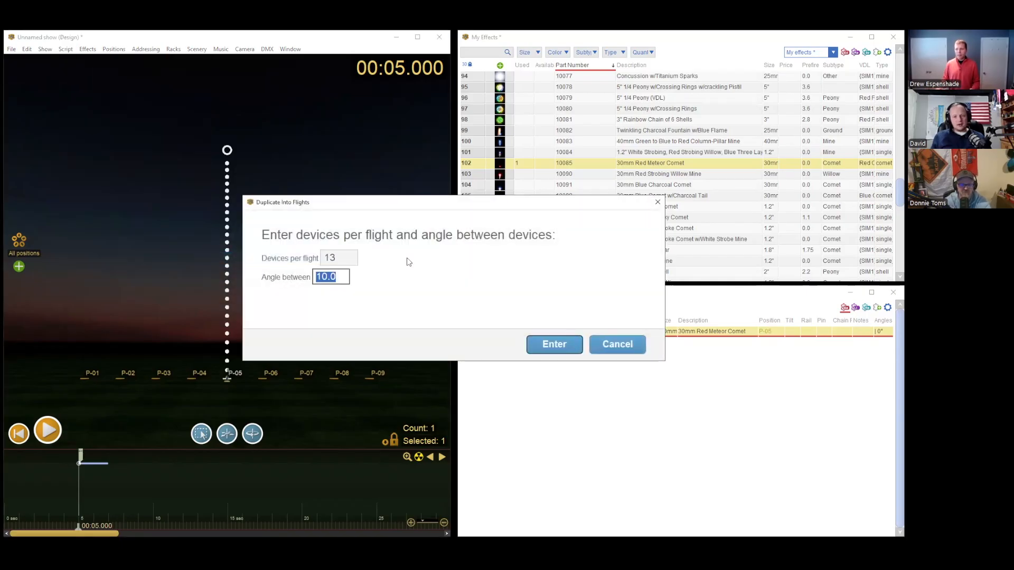
{"action": "type", "text": "8"}
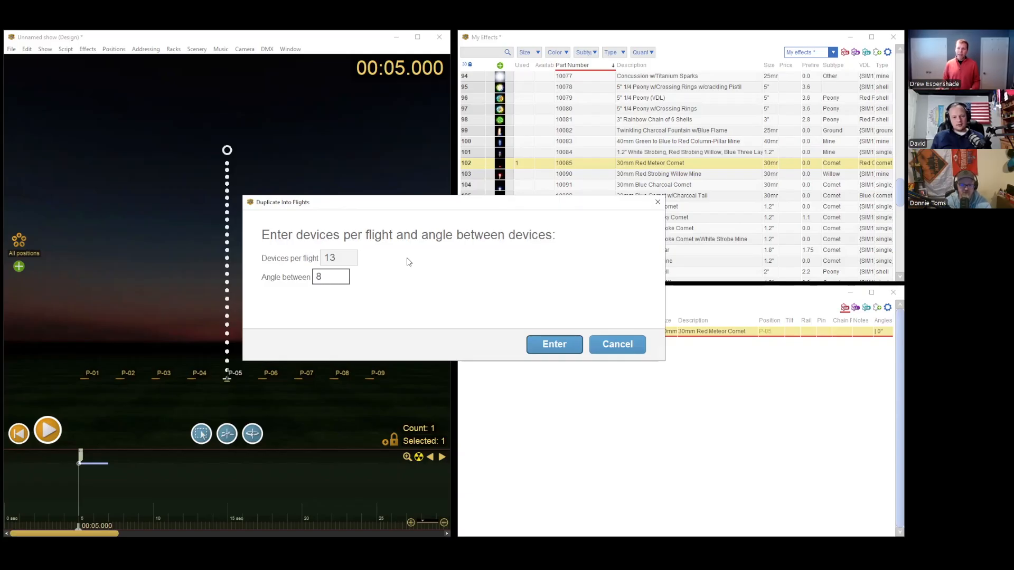
{"action": "key", "text": "Return"}
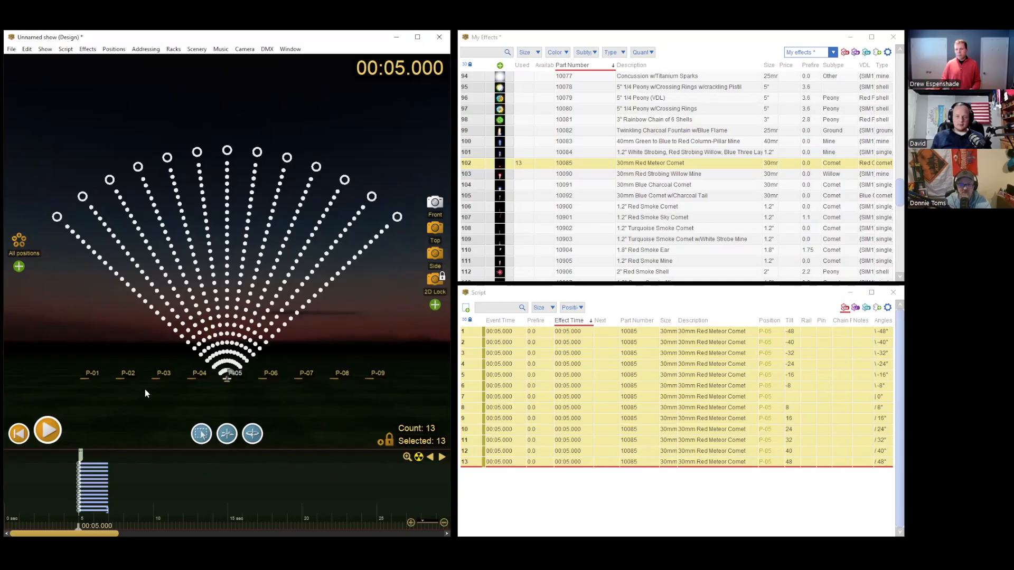
- Make the 13 comets into a normal fan with a total angle of 90 and preview it mid-flight
{"action": "left_click", "coordinate": [66, 48]}
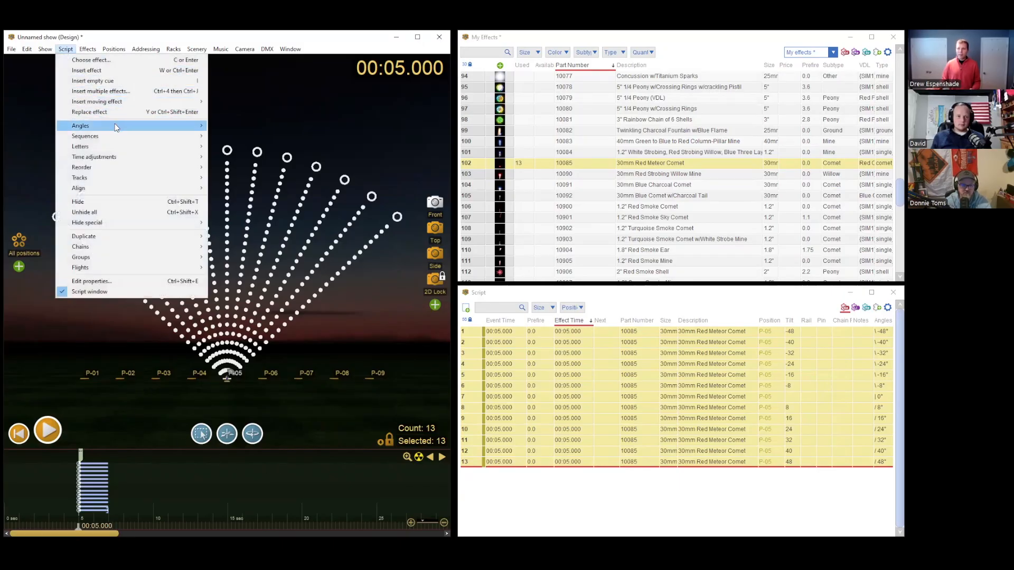
{"action": "mouse_move", "coordinate": [117, 127]}
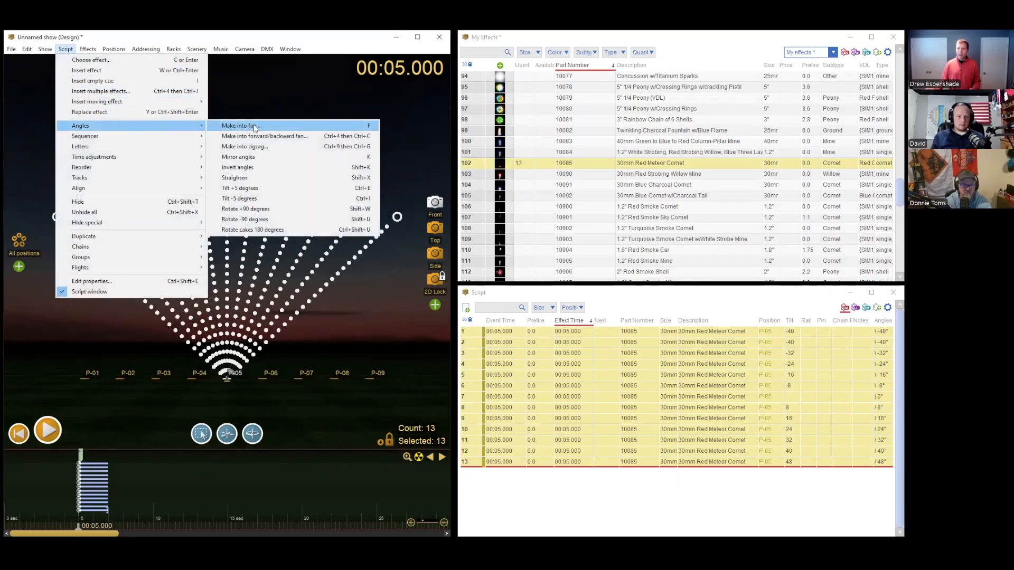
{"action": "left_click", "coordinate": [347, 125]}
{"action": "type", "text": "90"}
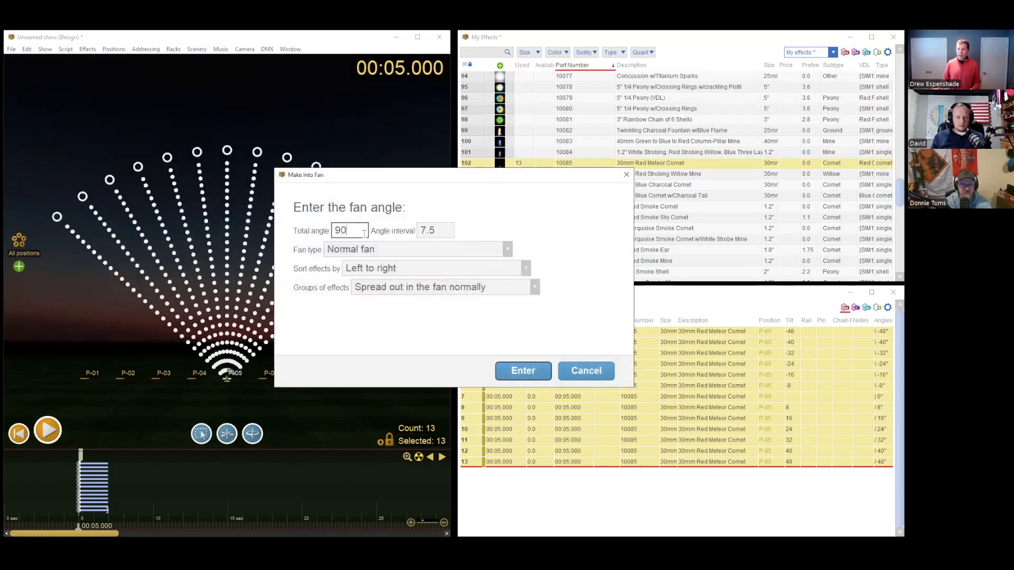
{"action": "key", "text": "Return"}
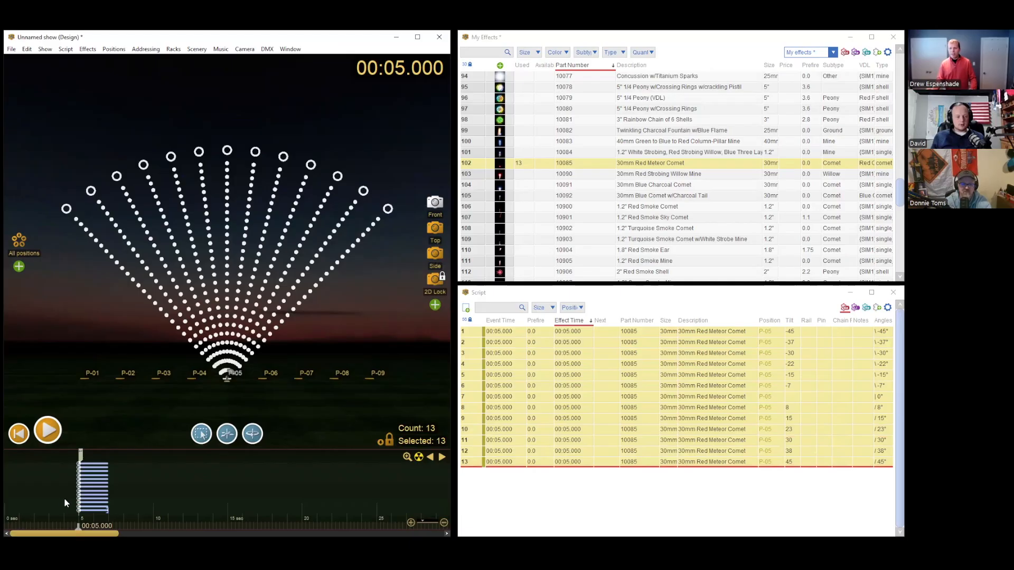
{"action": "left_click", "coordinate": [73, 515]}
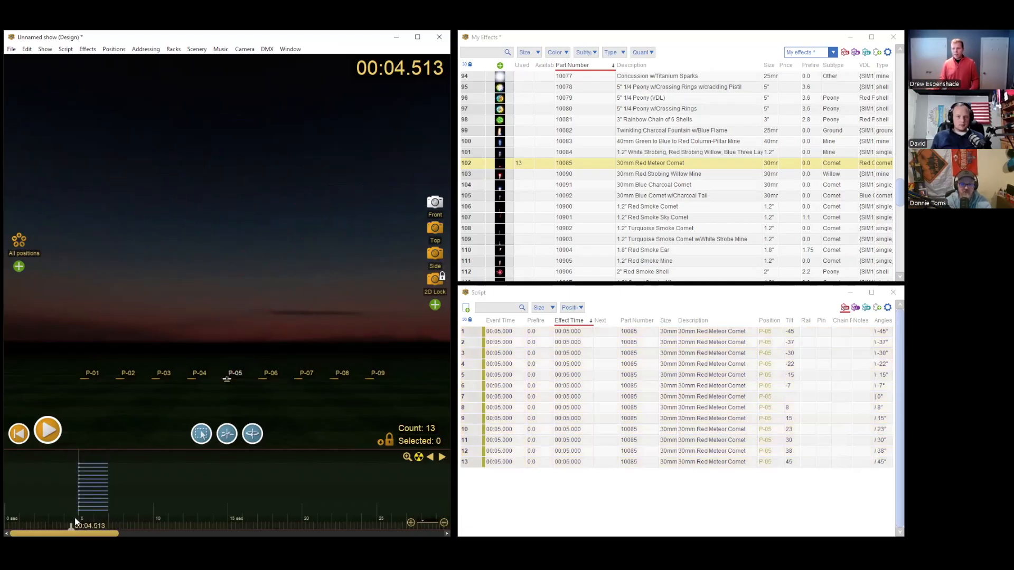
{"action": "left_click_drag", "start_coordinate": [72, 527], "coordinate": [95, 527]}
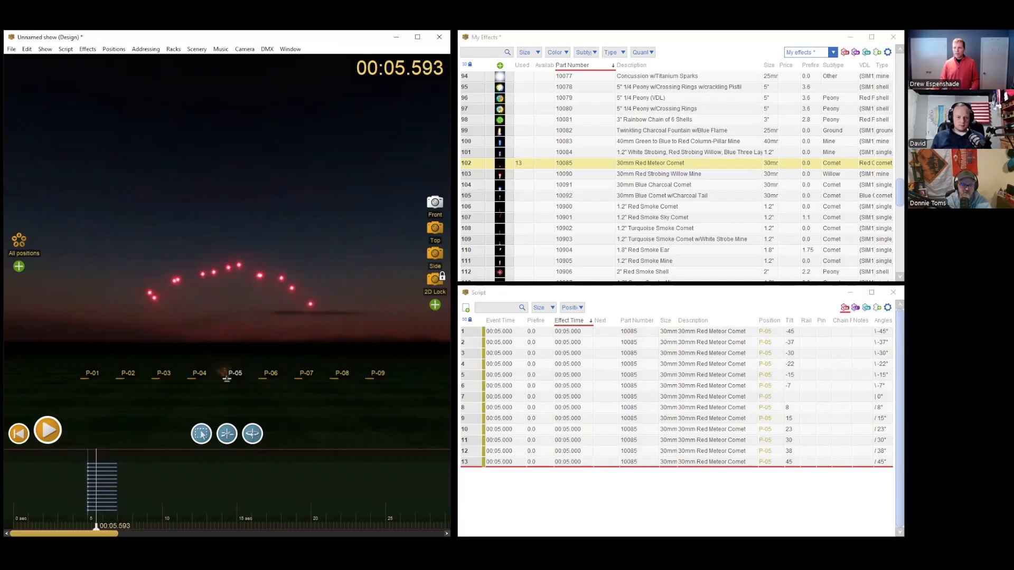
- Select all the comet events at P-05 and combine them as a cake effect, without exact simulation syntax
{"action": "left_click", "coordinate": [226, 376]}
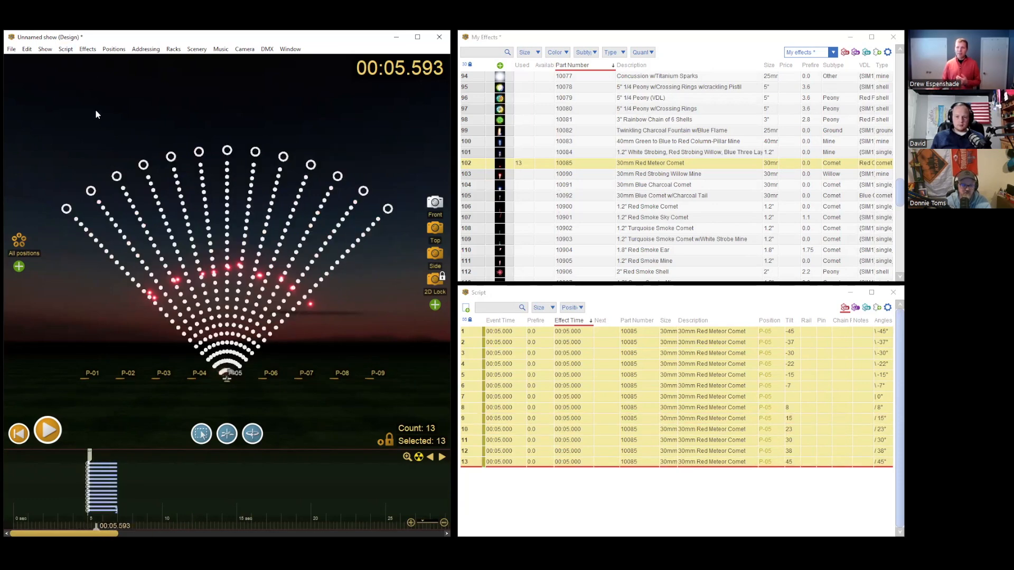
{"action": "left_click", "coordinate": [88, 49]}
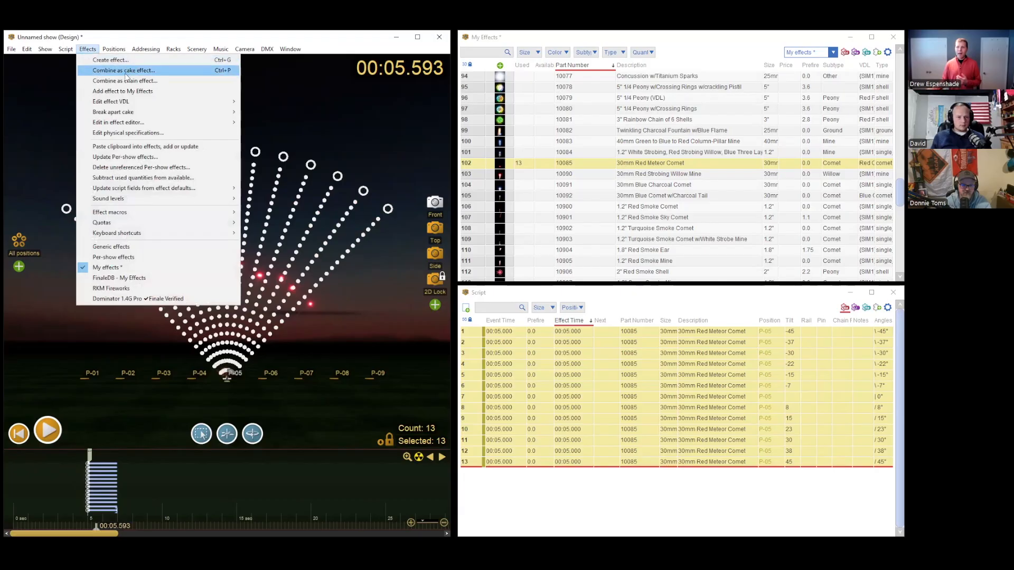
{"action": "left_click", "coordinate": [164, 71]}
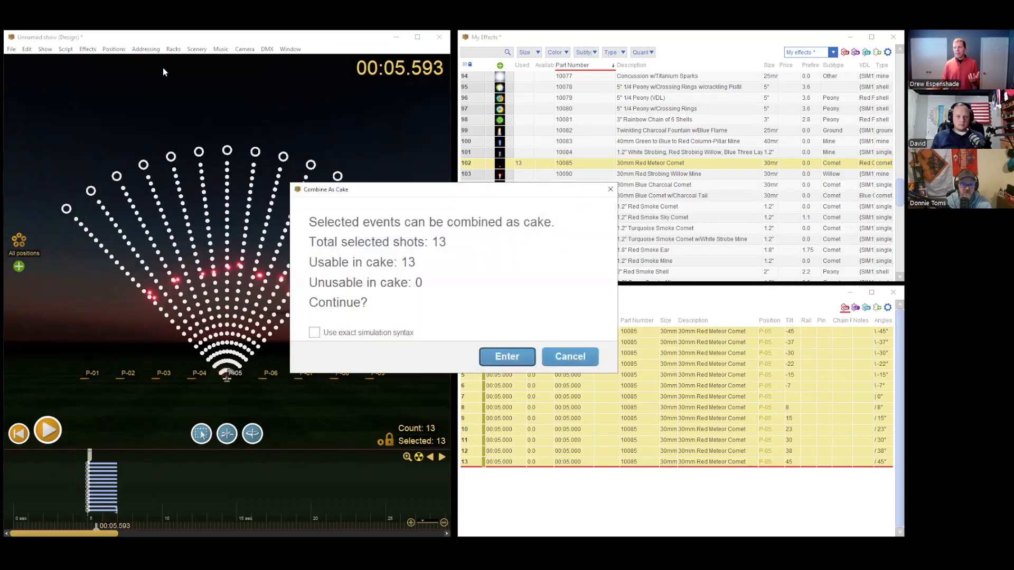
{"action": "left_click", "coordinate": [509, 358]}
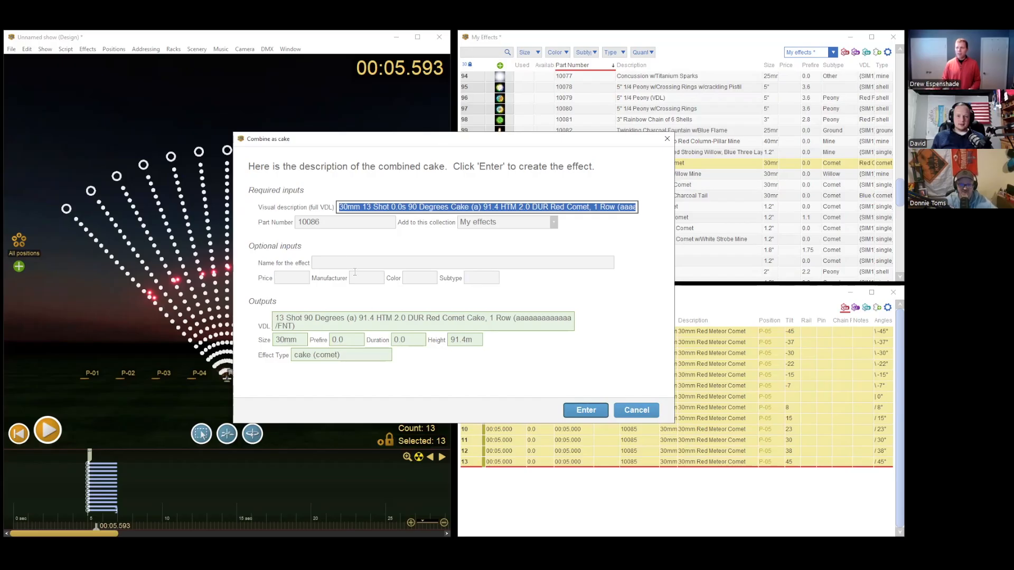
- Name the combined cake "13 Shot Red Meteor Slice" and create it in My effects
{"action": "left_click", "coordinate": [323, 224]}
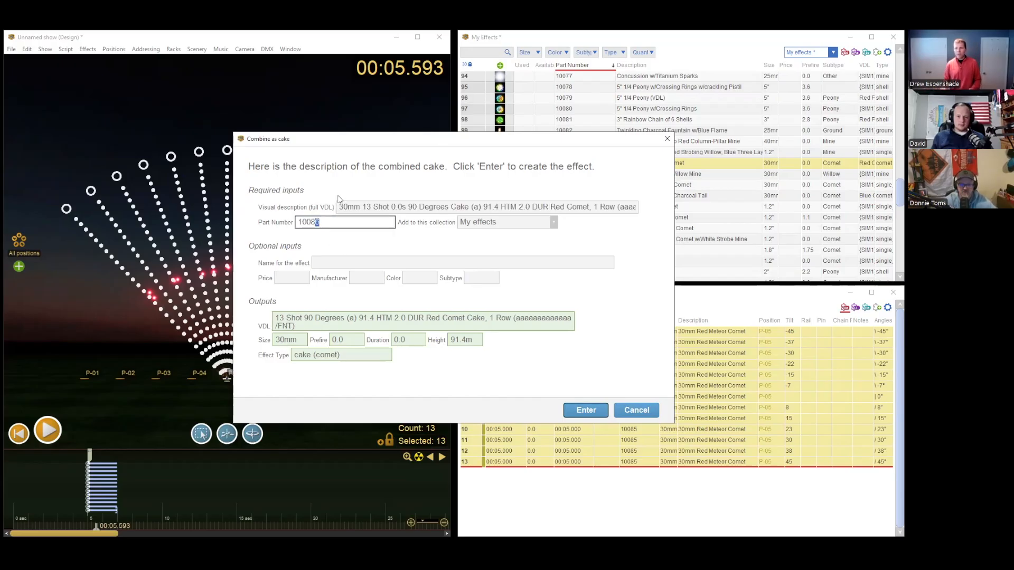
{"action": "left_click", "coordinate": [342, 261]}
{"action": "type", "text": "13 Shot REd"}
{"action": "key", "text": "BackSpace"}
{"action": "key", "text": "BackSpace"}
{"action": "key", "text": "BackSpace"}
{"action": "type", "text": "ed Metr"}
{"action": "key", "text": "BackSpace"}
{"action": "type", "text": "eor"}
{"action": "key", "text": "BackSpace"}
{"action": "type", "text": "or Slice"}
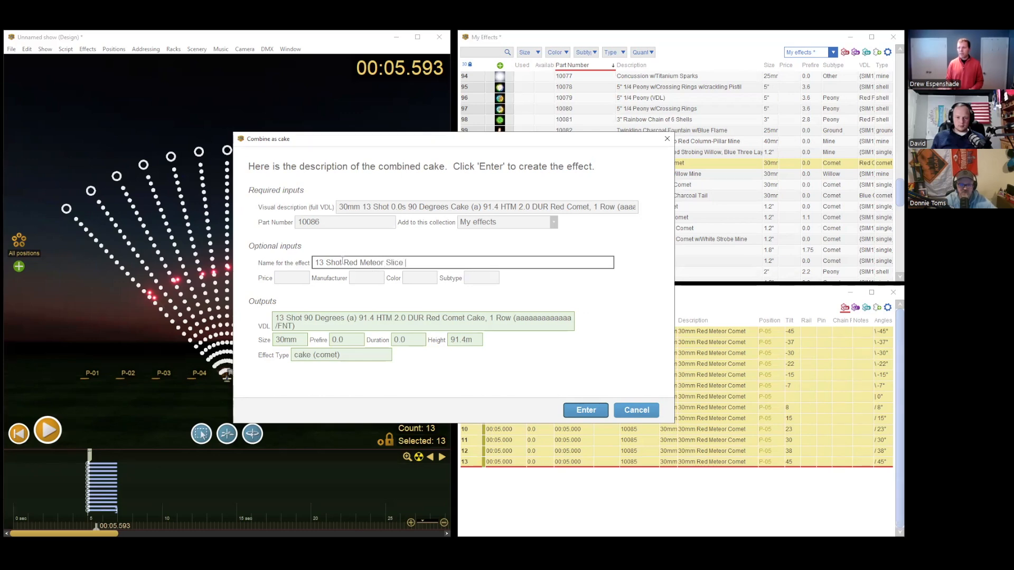
{"action": "left_click", "coordinate": [583, 410]}
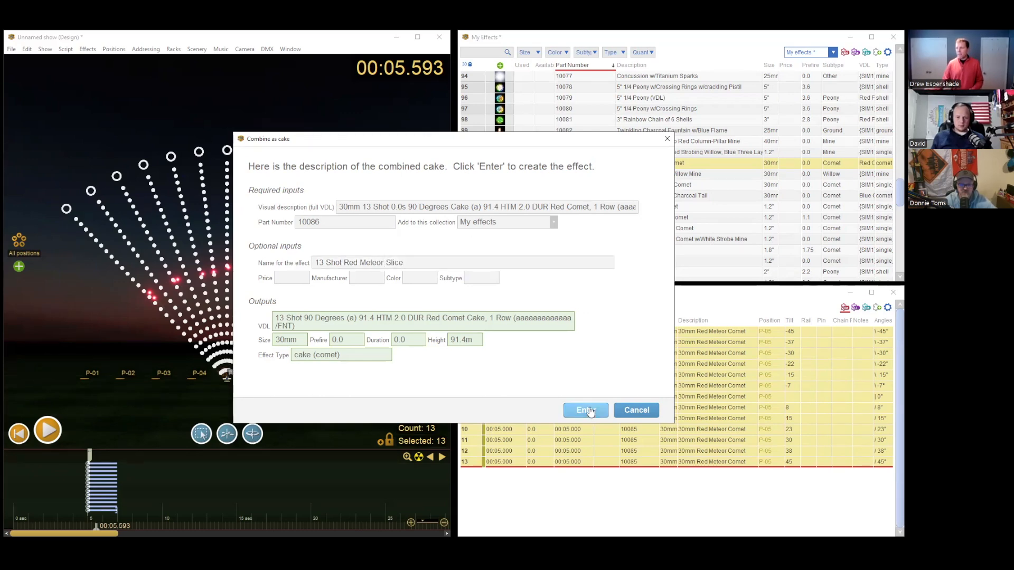
{"action": "left_click", "coordinate": [571, 379]}
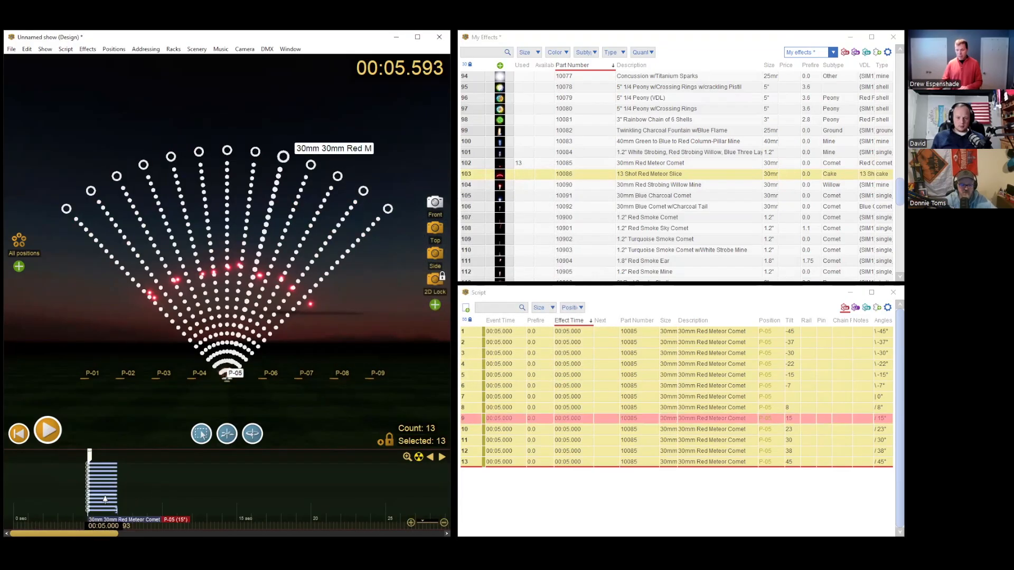
- Replace the 13 comet events with the 13 Shot Red Meteor Slice cake at P-05 and preview it, leaving the playhead at 00:13.602
{"action": "key", "text": "Delete"}
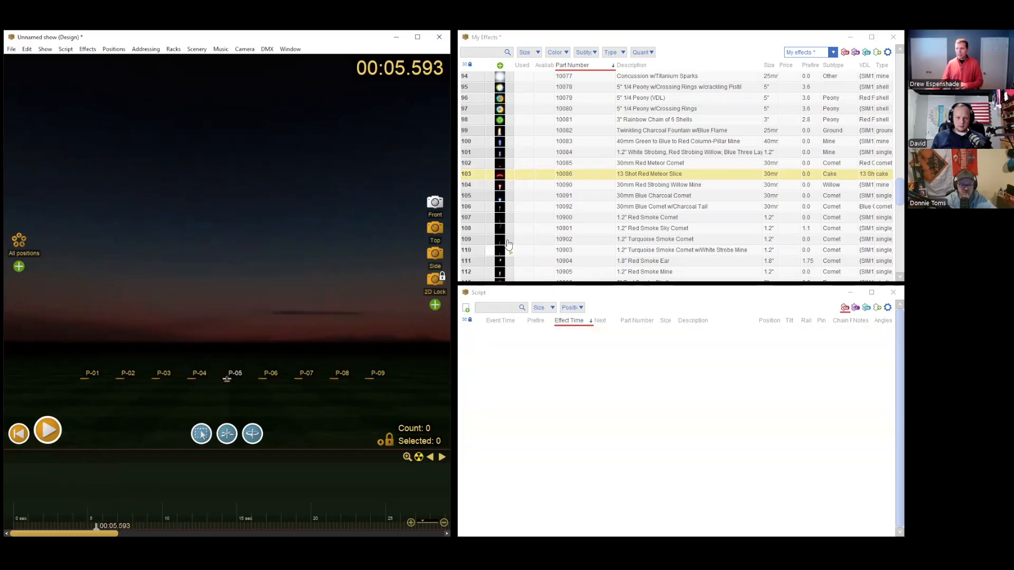
{"action": "double_click", "coordinate": [502, 175]}
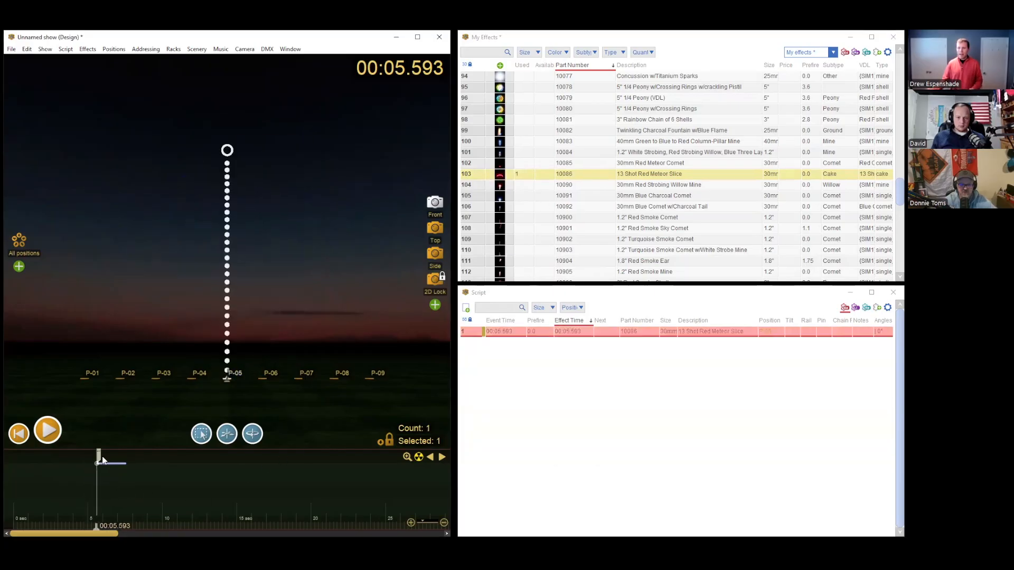
{"action": "left_click", "coordinate": [93, 480]}
{"action": "key", "text": "space"}
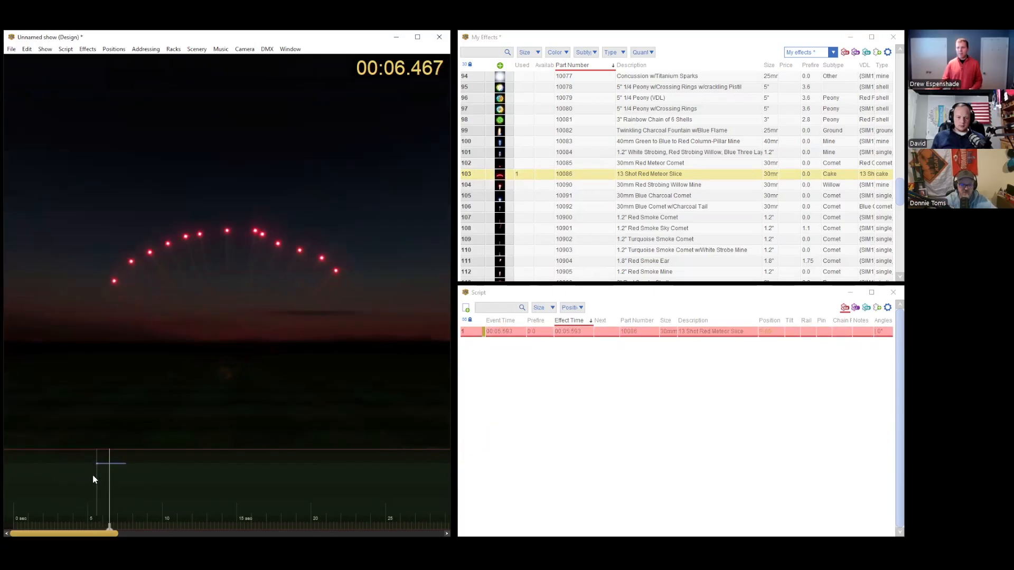
{"action": "left_click", "coordinate": [107, 471]}
{"action": "key", "text": "space"}
{"action": "key", "text": "space"}
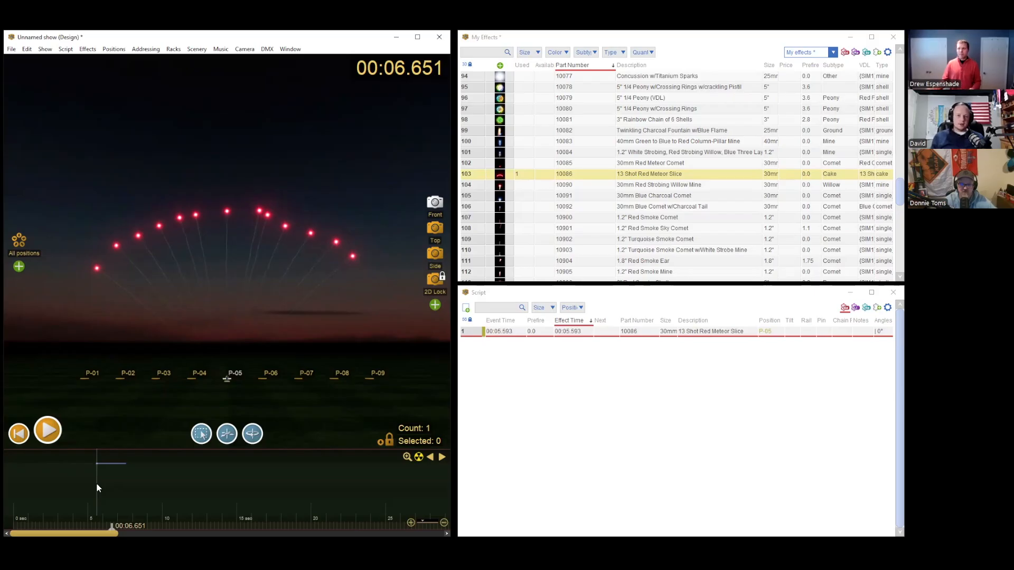
{"action": "left_click_drag", "start_coordinate": [103, 486], "coordinate": [114, 486]}
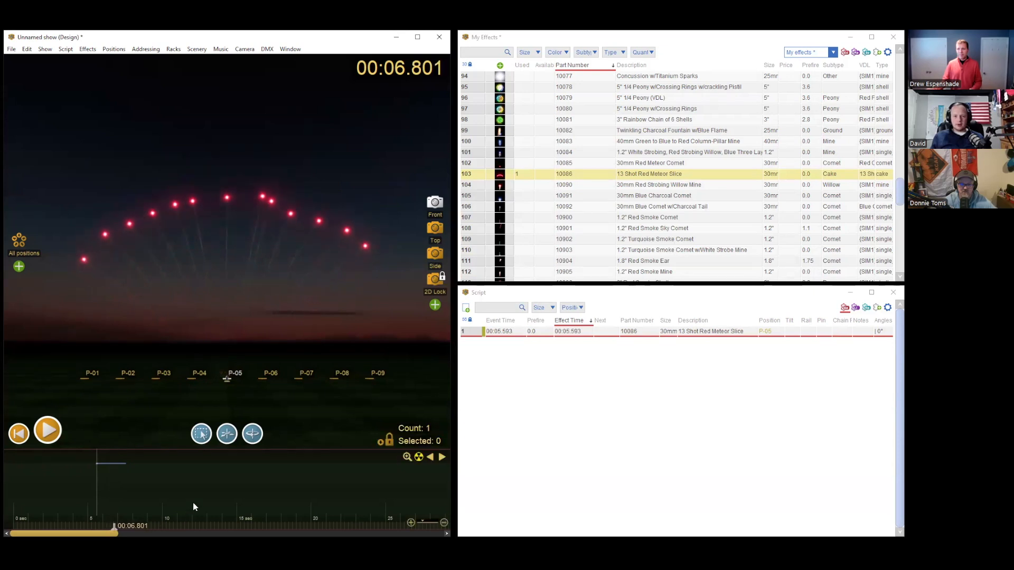
{"action": "left_click", "coordinate": [215, 486]}
{"action": "key", "text": "ctrl+e"}
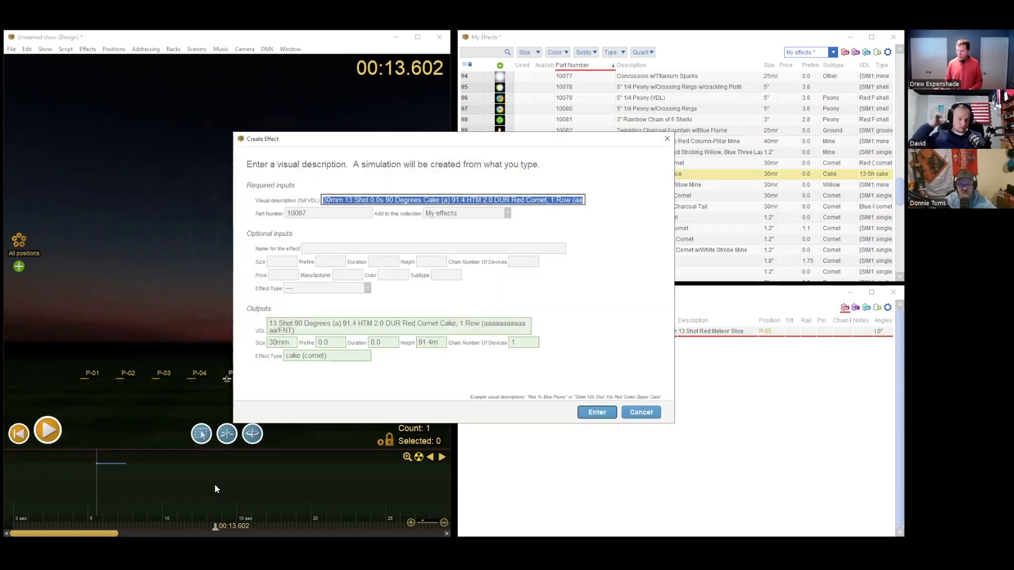
{"action": "left_click_drag", "start_coordinate": [471, 141], "coordinate": [403, 139]}
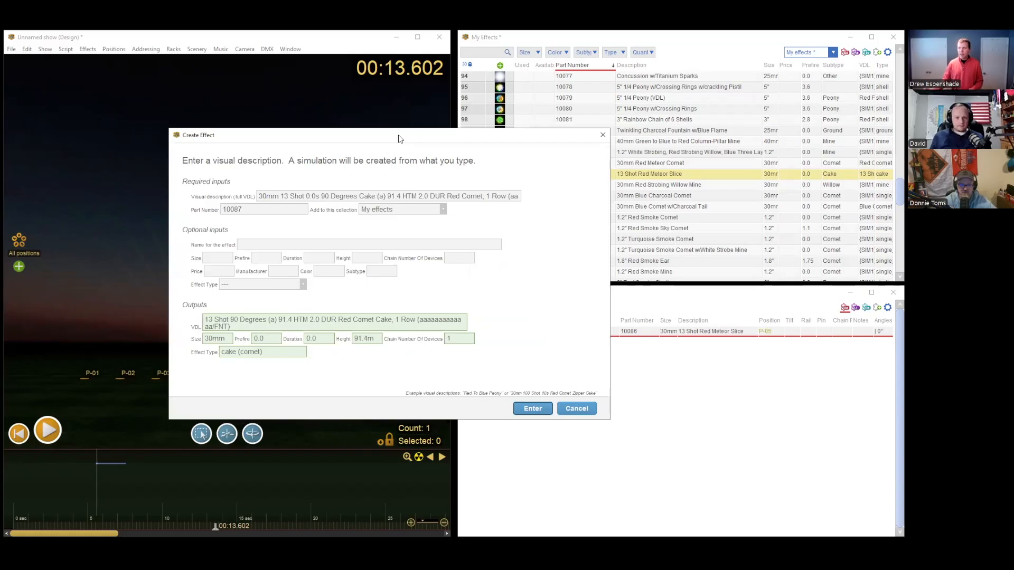
{"action": "left_click", "coordinate": [450, 196]}
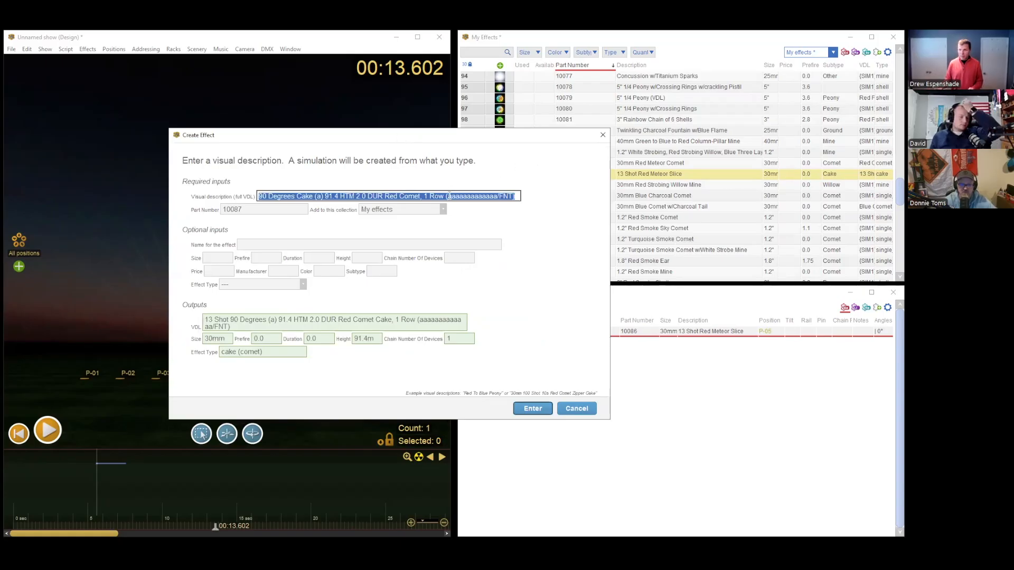
{"action": "left_click", "coordinate": [572, 412]}
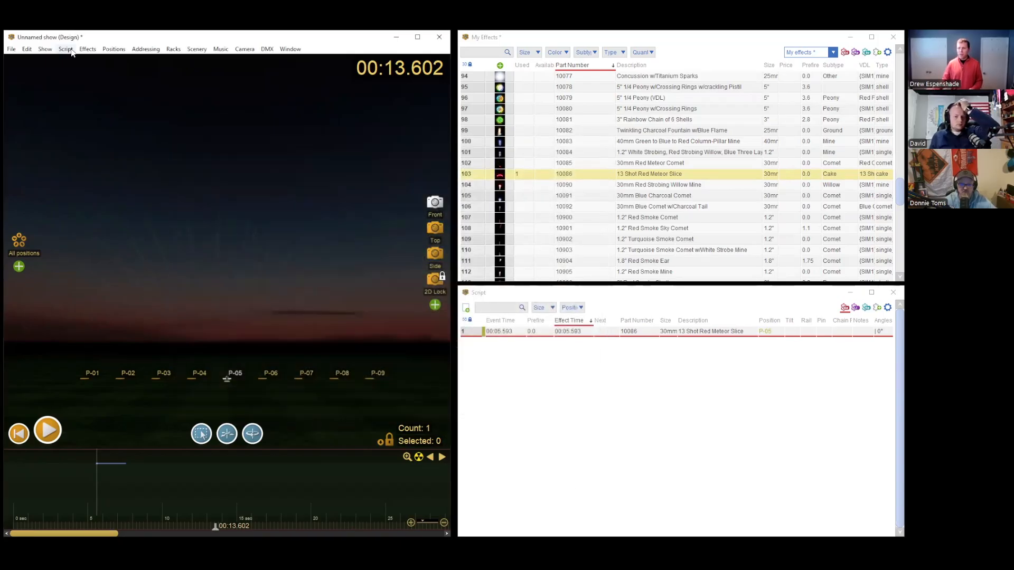
- Create a new effect in My effects from the visual description "30mm red strobing comet"
{"action": "left_click", "coordinate": [88, 49]}
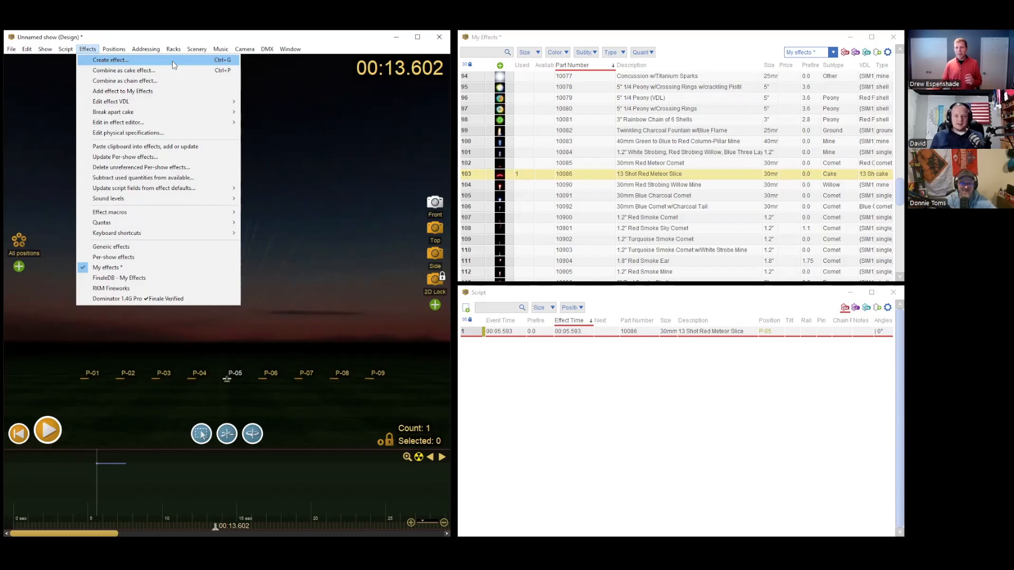
{"action": "left_click", "coordinate": [214, 61]}
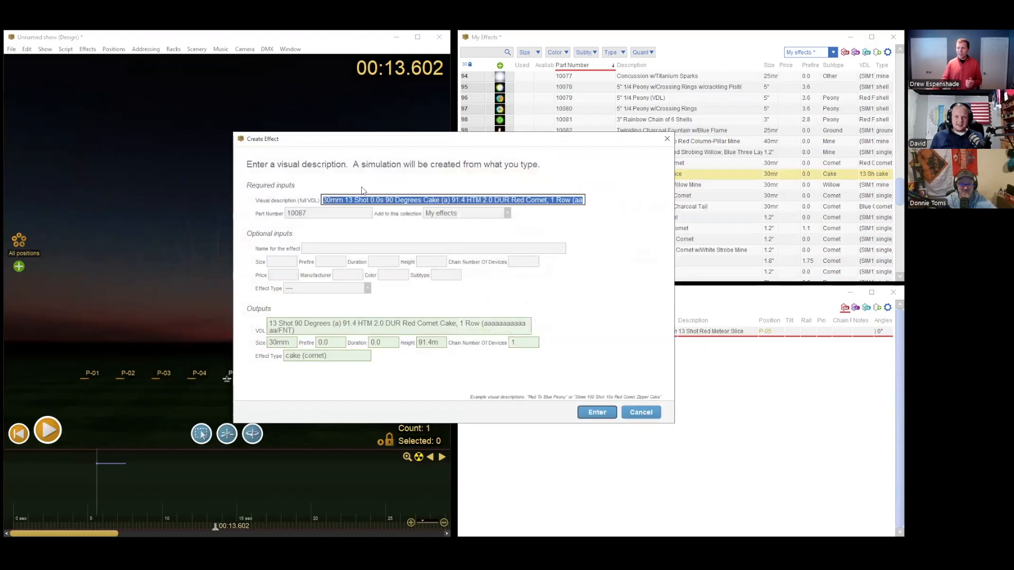
{"action": "key", "text": "BackSpace"}
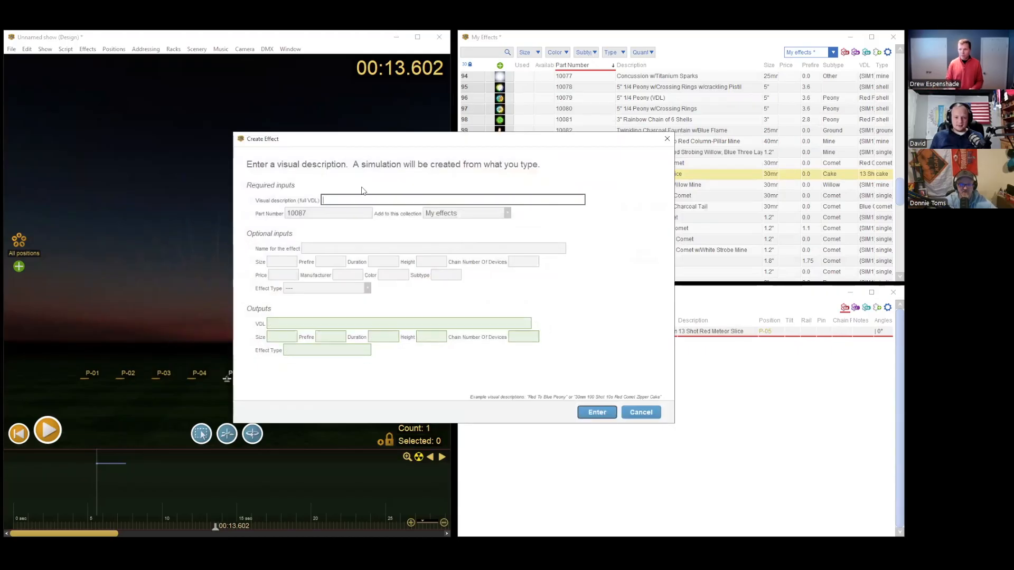
{"action": "type", "text": "30mm"}
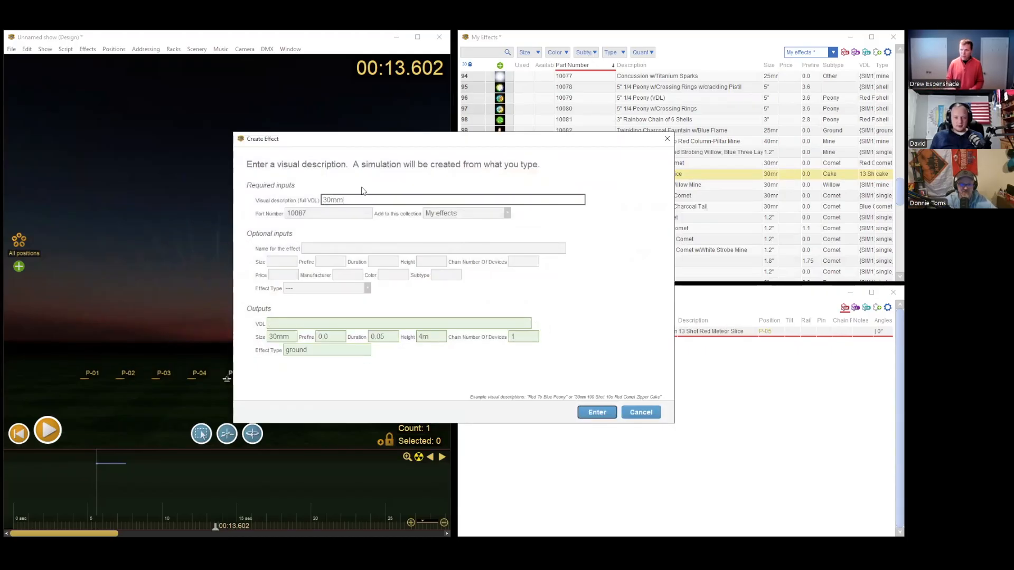
{"action": "type", "text": " red strobing comet"}
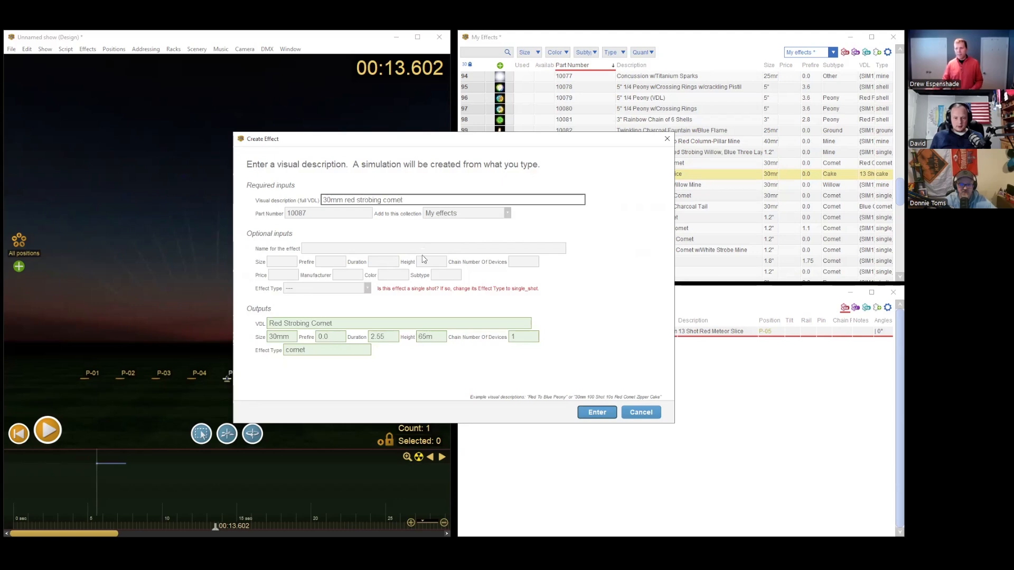
{"action": "left_click", "coordinate": [597, 412]}
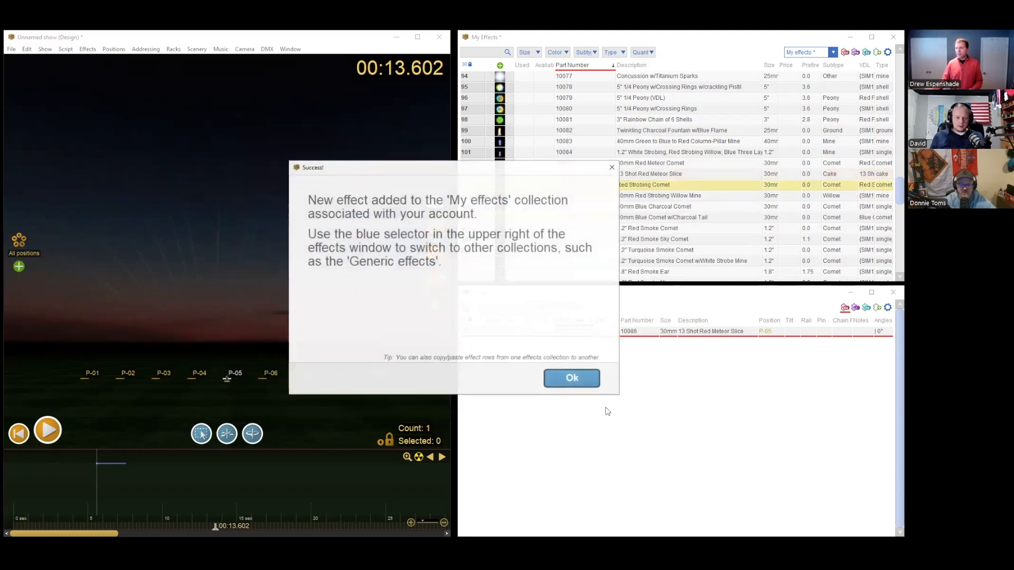
{"action": "left_click", "coordinate": [578, 379]}
- Delete the cake event from the show, insert the Red Strobing Comet at P-05 at 00:13.602 and play it
{"action": "left_click_drag", "start_coordinate": [77, 473], "coordinate": [153, 469]}
{"action": "key", "text": "Delete"}
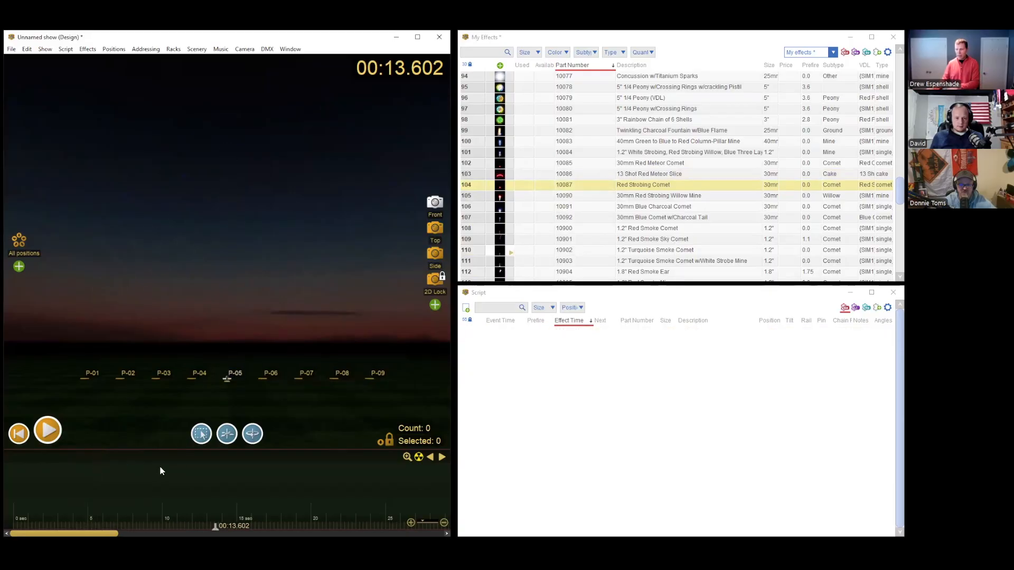
{"action": "left_click", "coordinate": [500, 186]}
{"action": "key", "text": "space"}
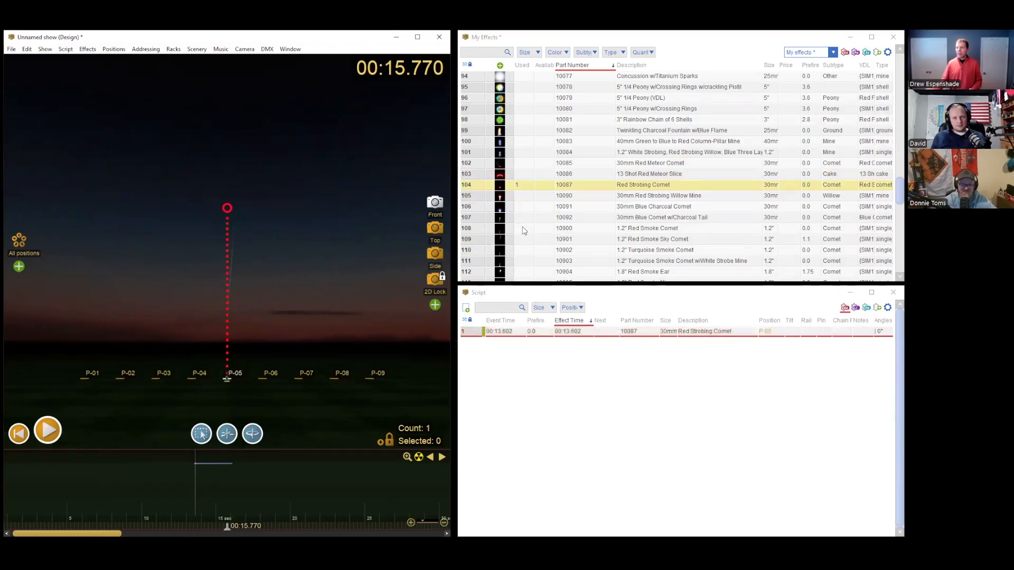
- Edit the VDL of the Red Strobing Comet, changing its visual description to "30mm Red Strobing willow"
{"action": "left_click", "coordinate": [471, 184]}
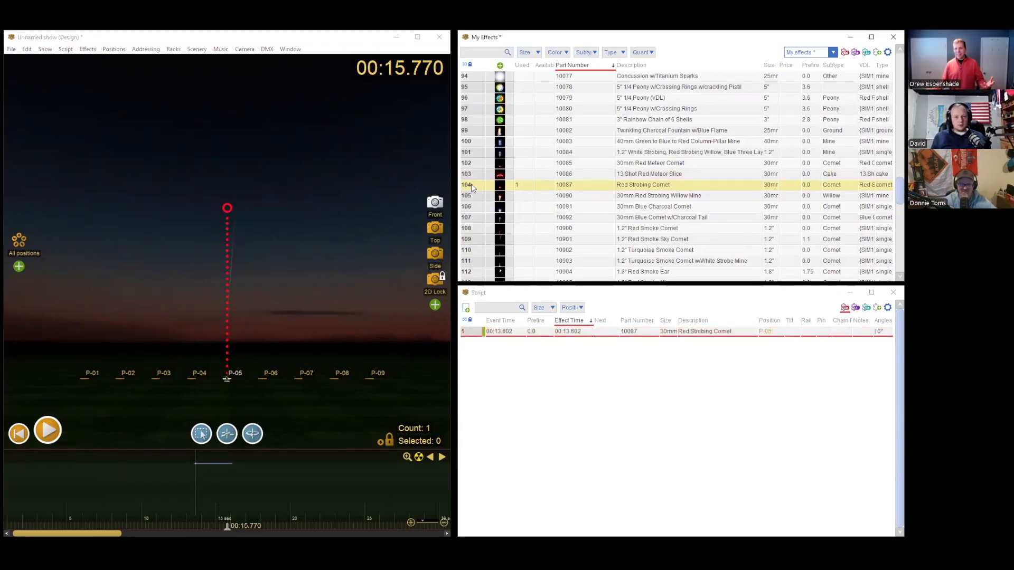
{"action": "left_click", "coordinate": [113, 48]}
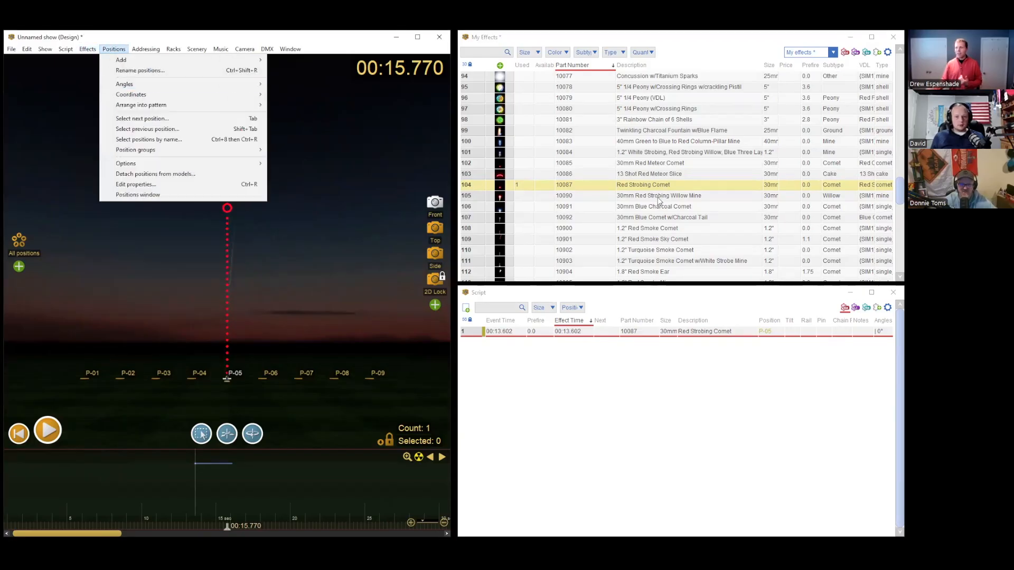
{"action": "left_click", "coordinate": [644, 186]}
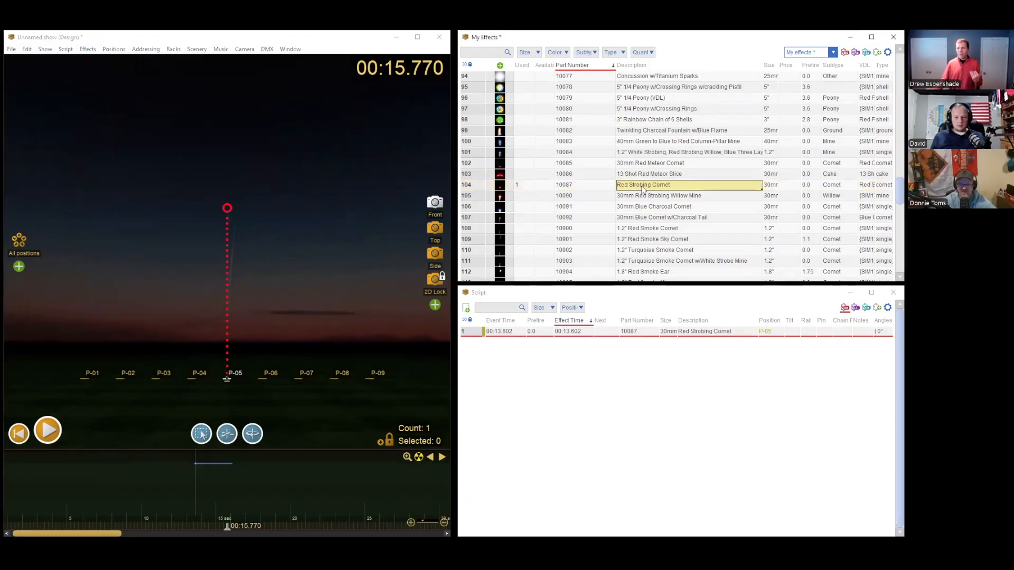
{"action": "right_click", "coordinate": [643, 188]}
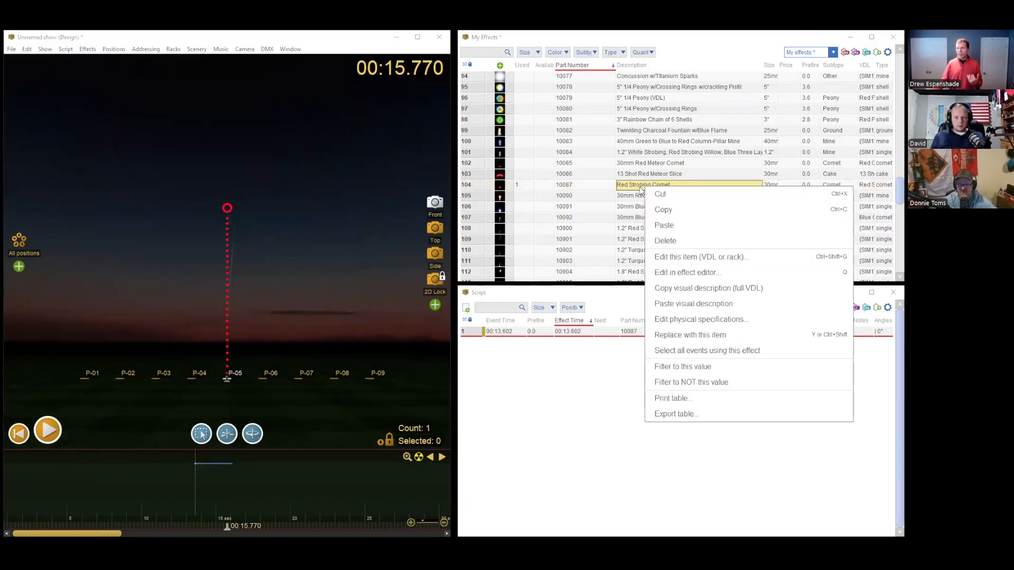
{"action": "left_click", "coordinate": [705, 259]}
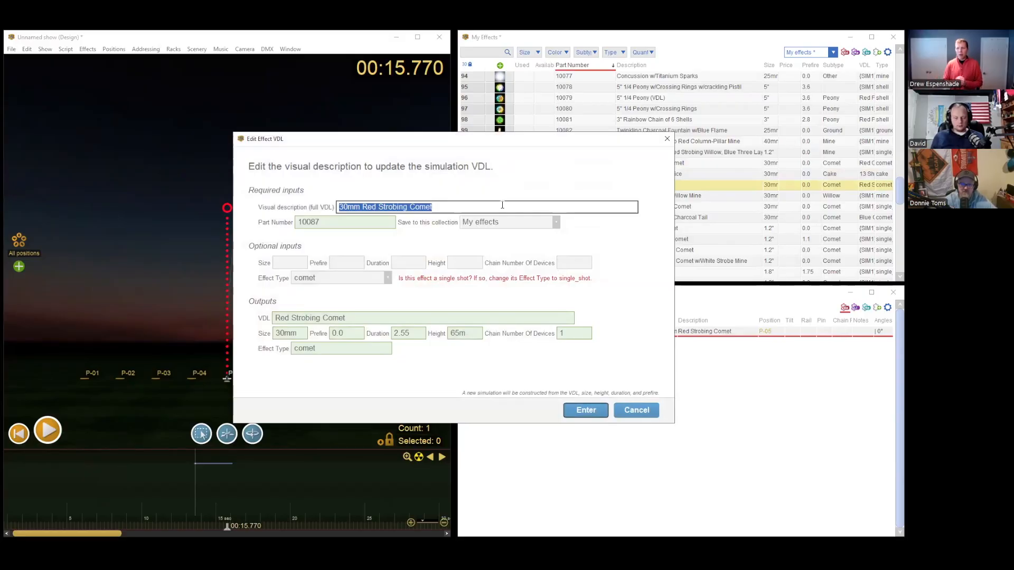
{"action": "left_click", "coordinate": [316, 224]}
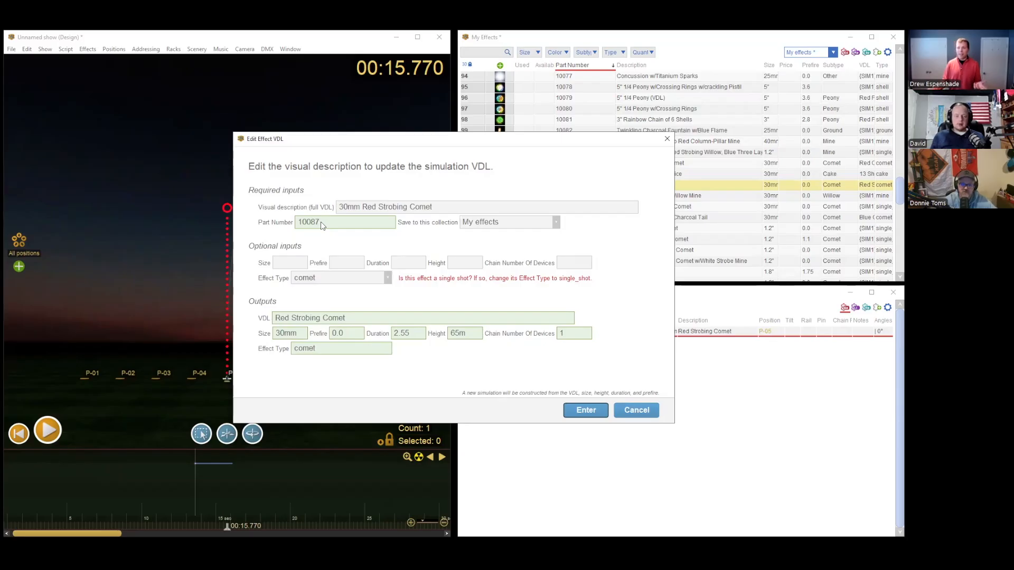
{"action": "left_click", "coordinate": [388, 207]}
{"action": "left_click", "coordinate": [439, 203]}
{"action": "double_click", "coordinate": [439, 203]}
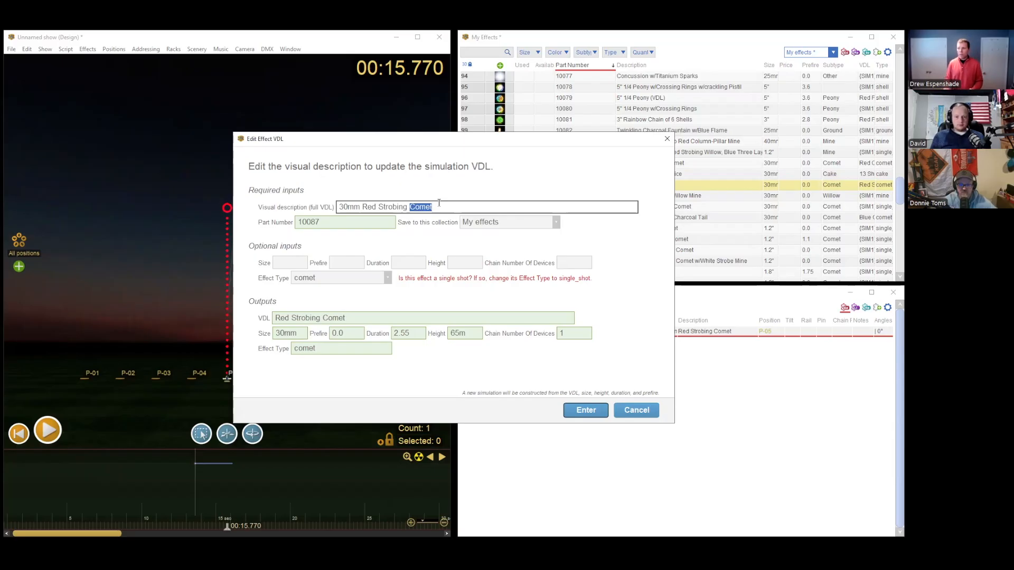
{"action": "key", "text": "BackSpace"}
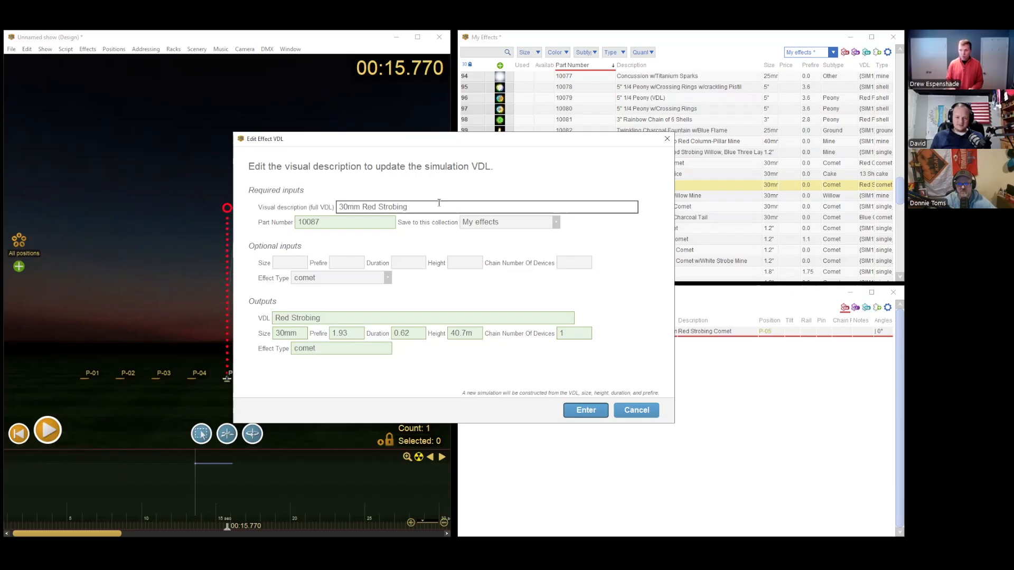
{"action": "type", "text": "willow"}
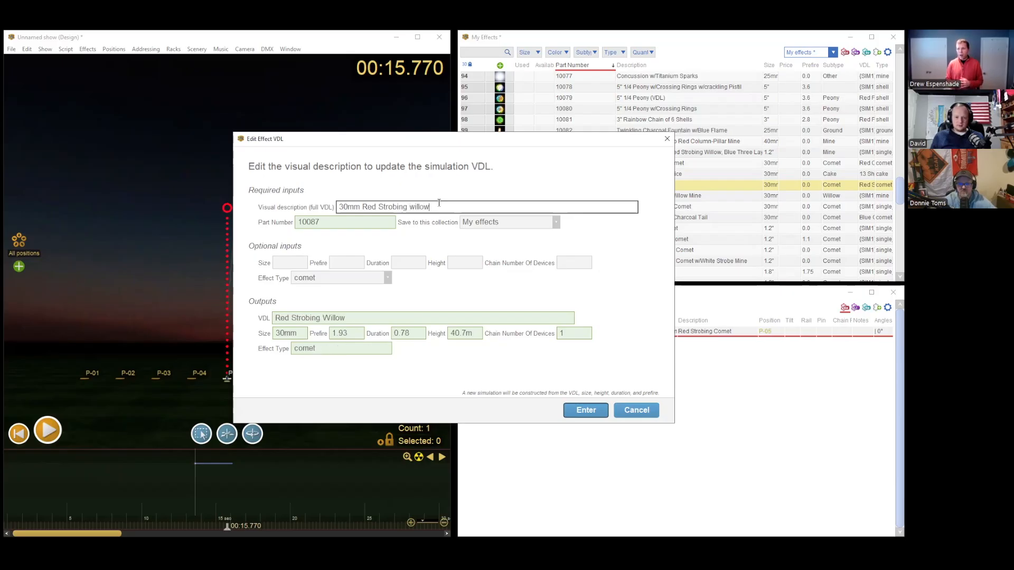
- Clear the effect type, extend the description to "30mm Red Strobing willow comet", and update the effect in the open show
{"action": "left_click", "coordinate": [382, 285]}
{"action": "left_click", "coordinate": [370, 292]}
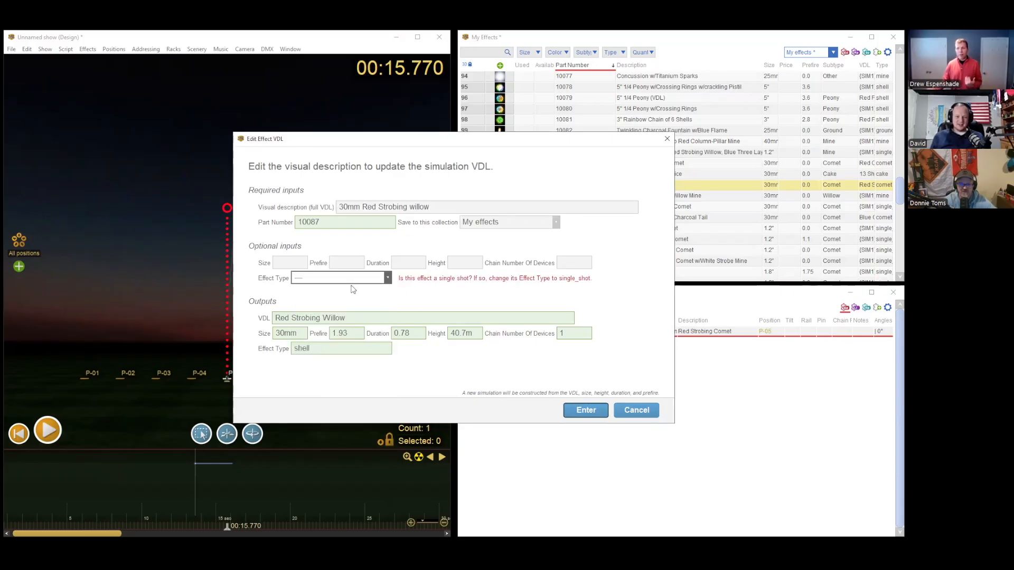
{"action": "left_click", "coordinate": [463, 206]}
{"action": "type", "text": "c"}
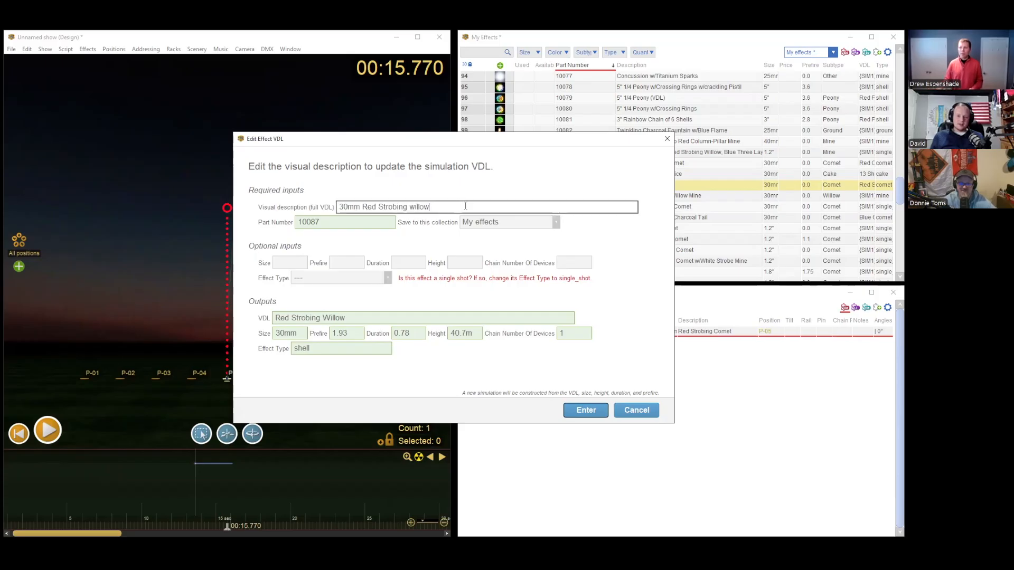
{"action": "type", "text": "omet"}
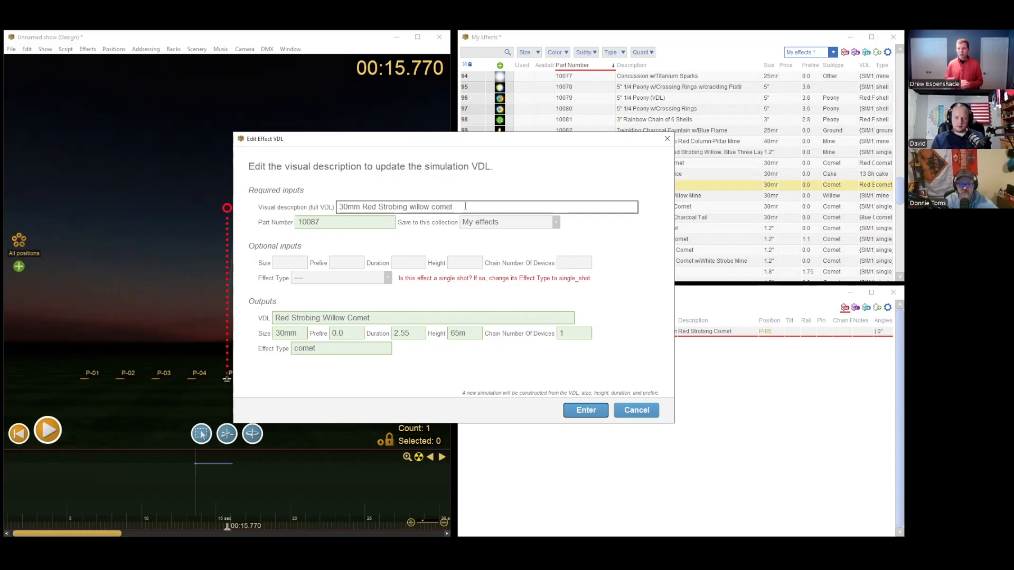
{"action": "left_click", "coordinate": [597, 411]}
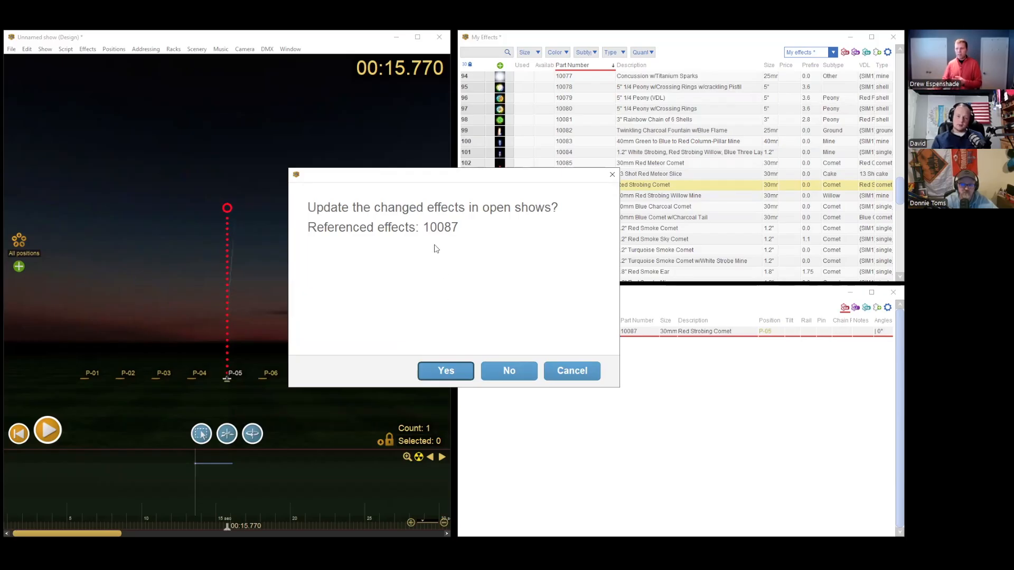
{"action": "left_click", "coordinate": [442, 371]}
- Play back and scrub through the revised strobing willow comet in a closer view to examine its trail
{"action": "left_click", "coordinate": [195, 487]}
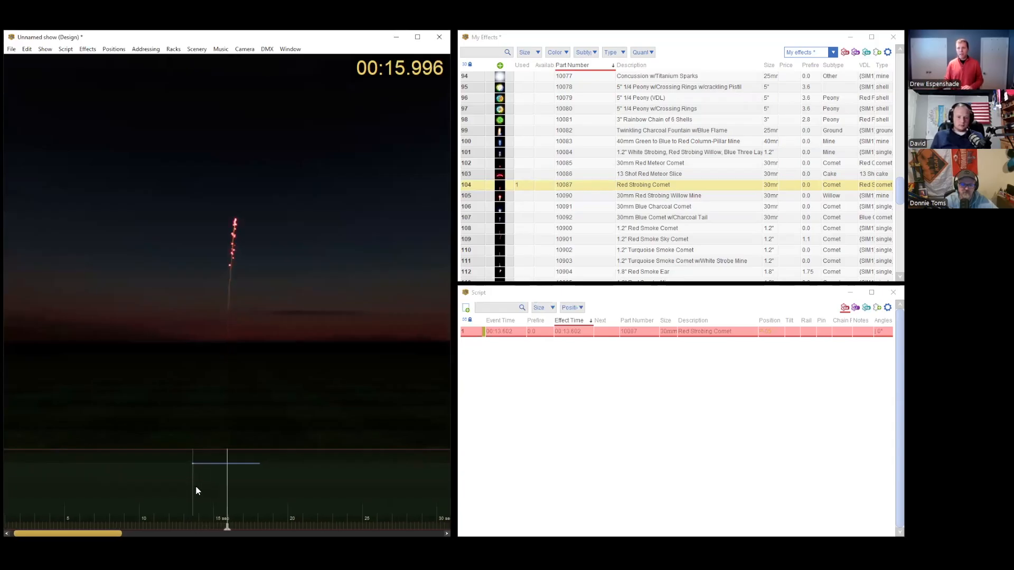
{"action": "key", "text": "space"}
{"action": "scroll", "coordinate": [297, 244], "scroll_direction": "up", "scroll_amount": 3}
{"action": "left_click_drag", "start_coordinate": [297, 244], "coordinate": [298, 329]}
{"action": "left_click", "coordinate": [211, 500]}
{"action": "key", "text": "space"}
{"action": "key", "text": "space"}
{"action": "left_click", "coordinate": [191, 494]}
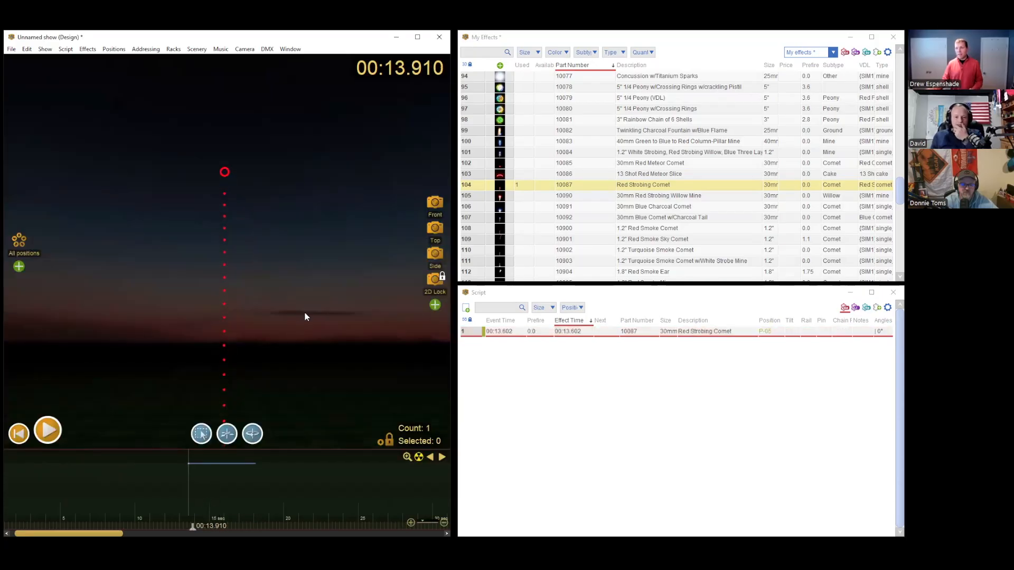
{"action": "left_click", "coordinate": [201, 494]}
{"action": "key", "text": "space"}
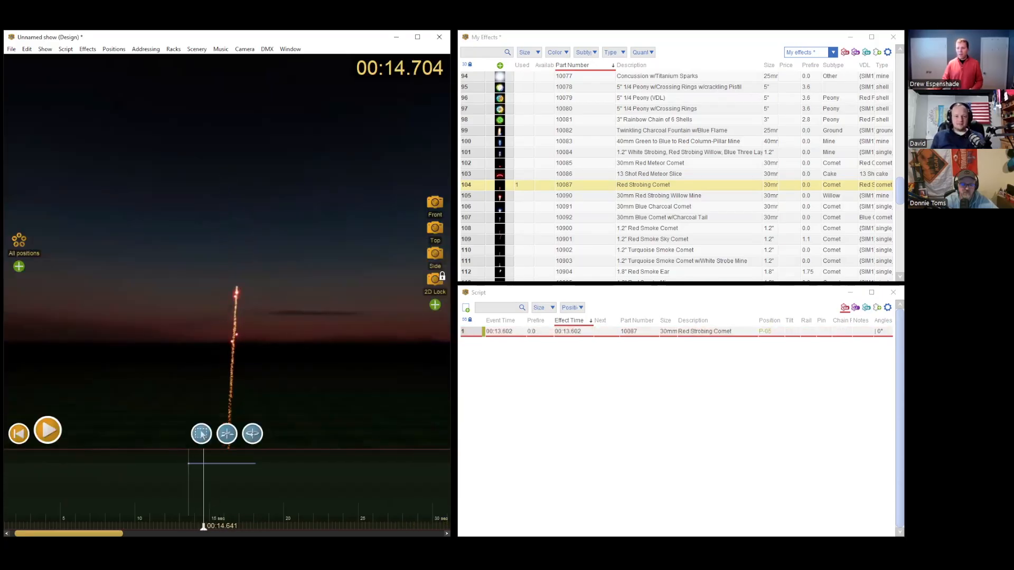
{"action": "key", "text": "space"}
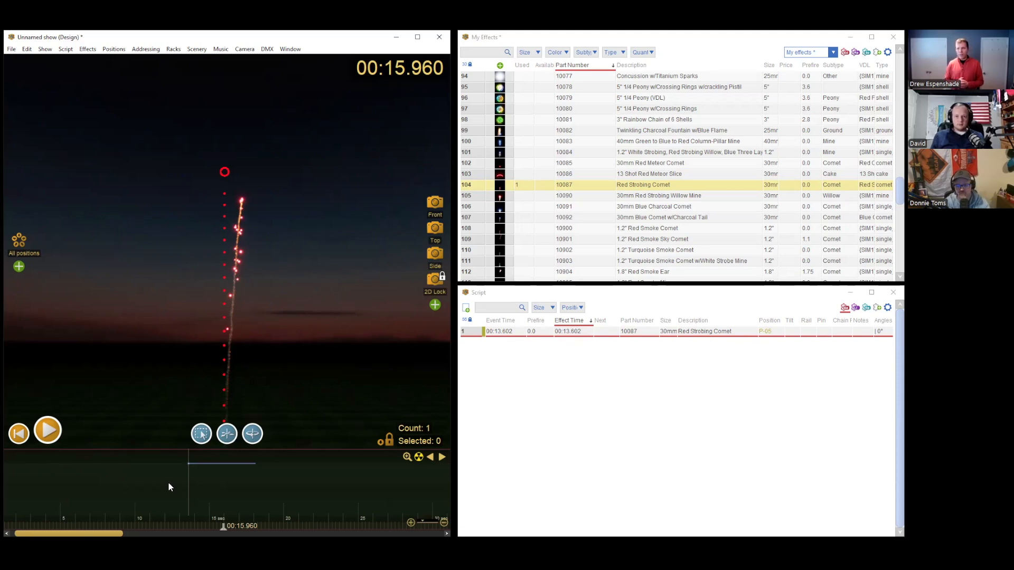
{"action": "mouse_move", "coordinate": [224, 527]}
{"action": "left_mouse_down"}
{"action": "mouse_move", "coordinate": [200, 527]}
{"action": "mouse_move", "coordinate": [228, 527]}
{"action": "mouse_move", "coordinate": [213, 527]}
{"action": "left_mouse_up"}
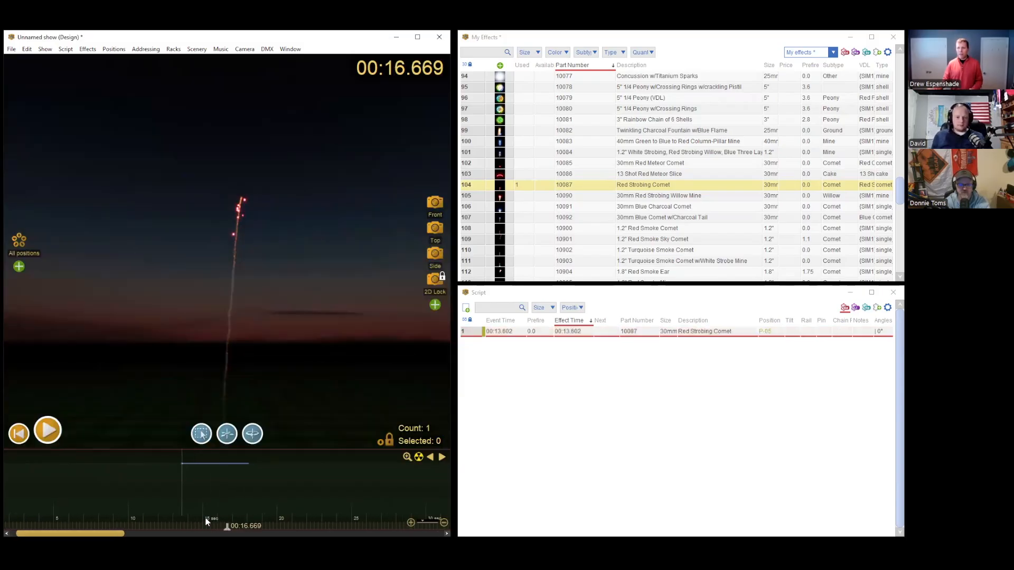
- Replay the strobing comet, restore the front view, and duplicate it into a flight of 13 devices with 7.5 degrees between them
{"action": "left_click", "coordinate": [185, 505]}
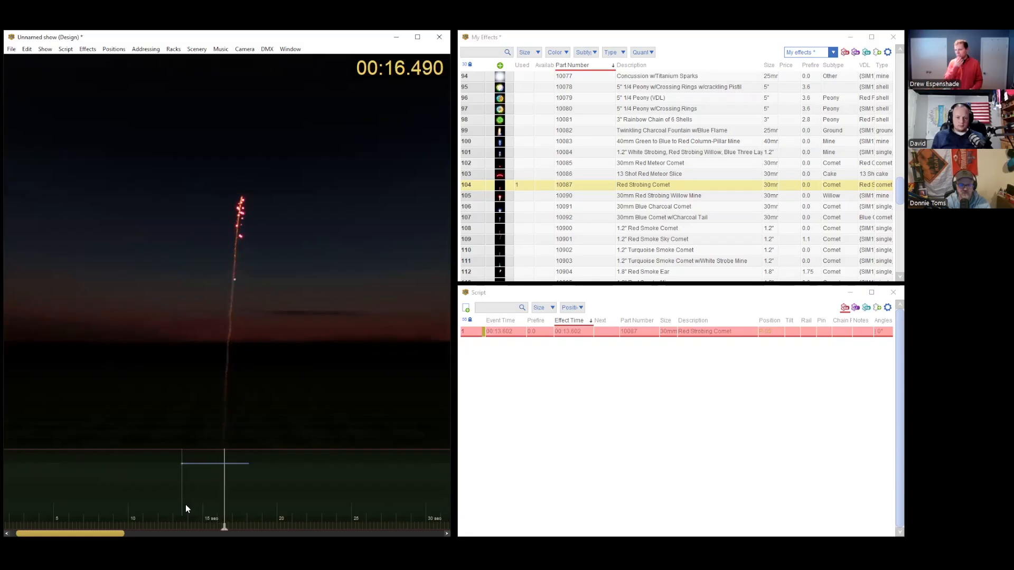
{"action": "key", "text": "space"}
{"action": "left_click", "coordinate": [433, 206]}
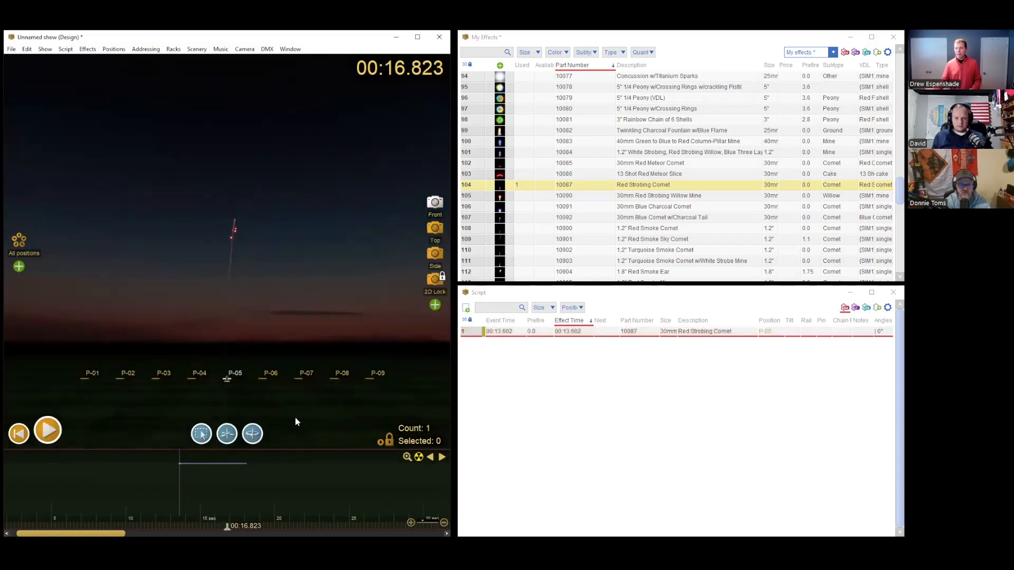
{"action": "left_click_drag", "start_coordinate": [150, 485], "coordinate": [200, 481]}
{"action": "key", "text": "ctrl+d"}
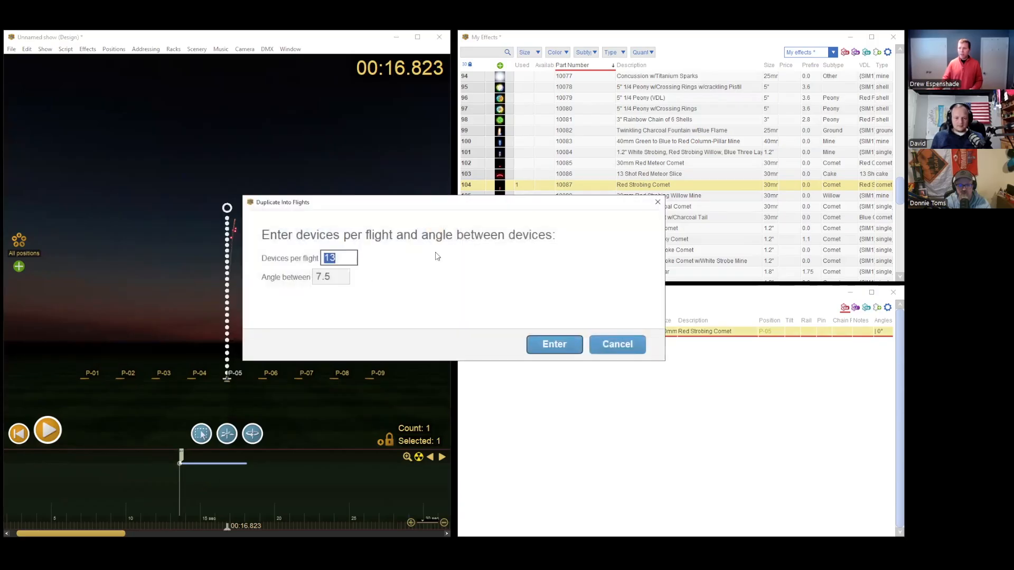
{"action": "left_click", "coordinate": [616, 344]}
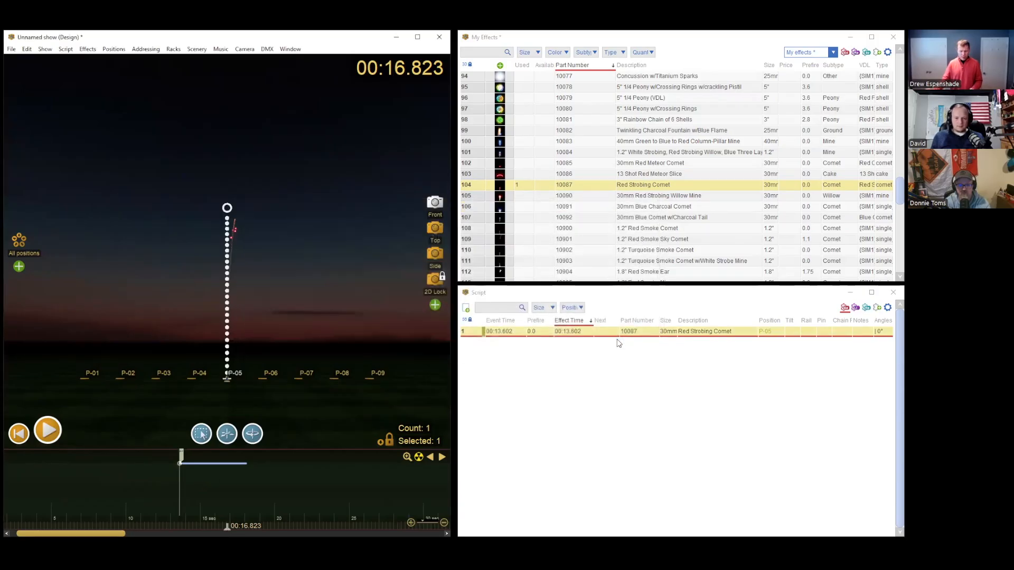
{"action": "key", "text": "ctrl+d"}
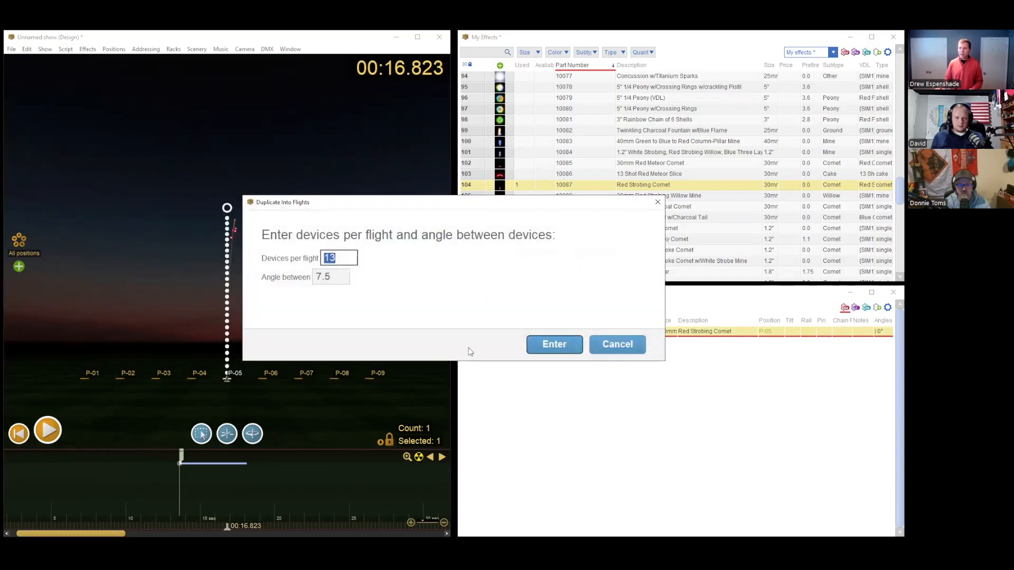
{"action": "key", "text": "Return"}
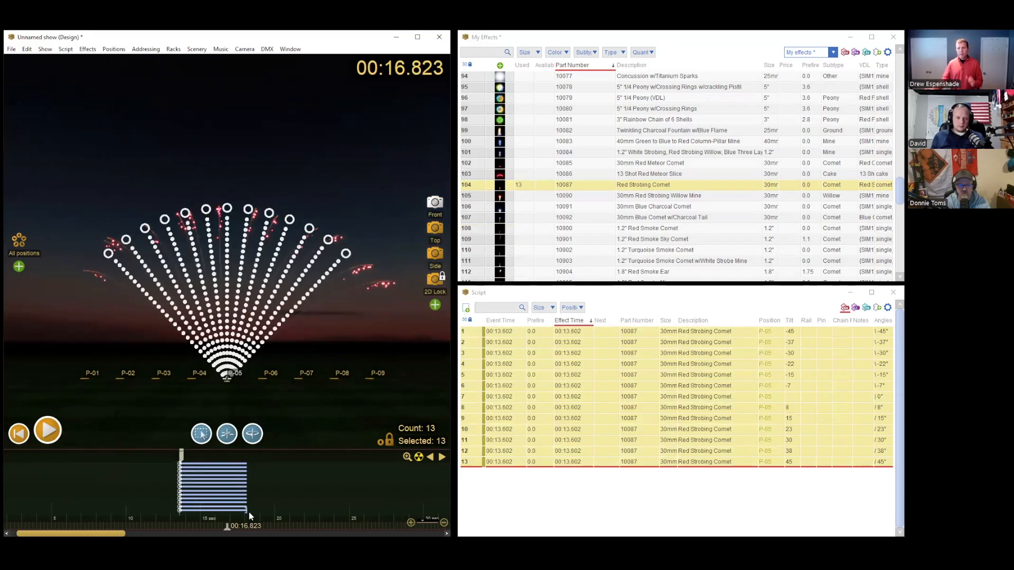
- Stagger the 13 comets evenly across the fan from 00:13.602 to 00:15.255 and play back the sequence
{"action": "mouse_move", "coordinate": [249, 512]}
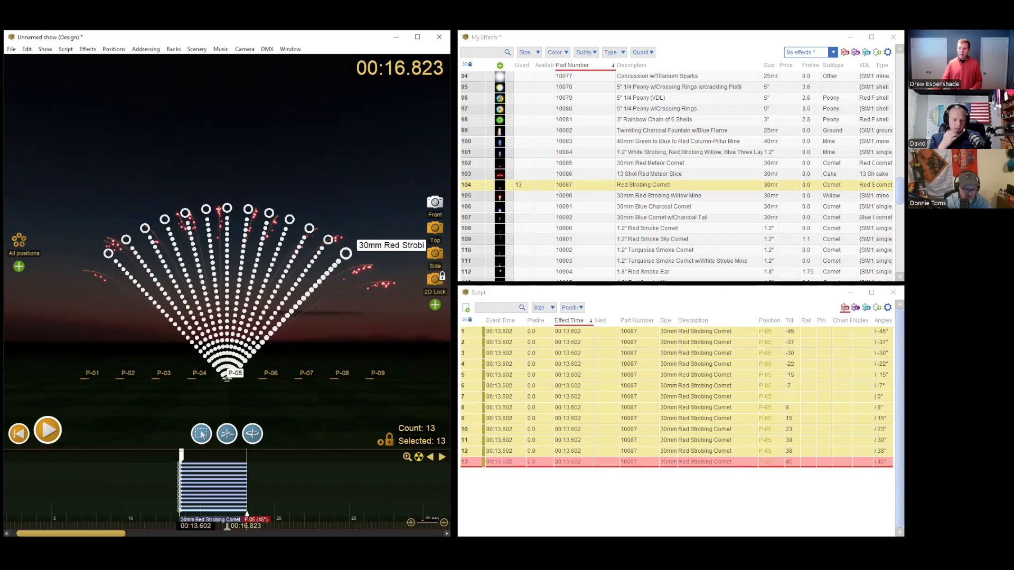
{"action": "left_click_drag", "start_coordinate": [249, 509], "coordinate": [272, 511]}
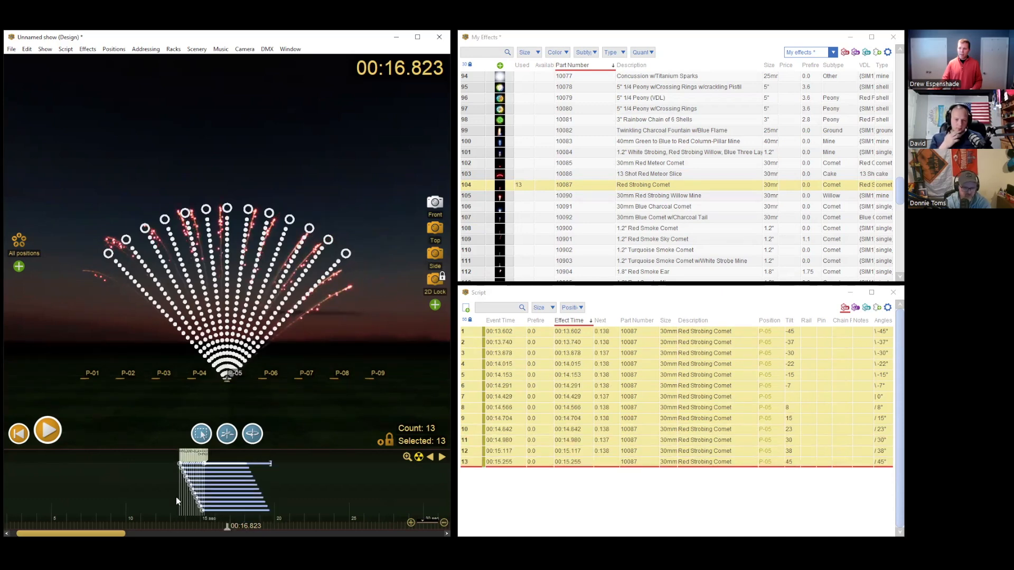
{"action": "left_click", "coordinate": [175, 494]}
{"action": "key", "text": "space"}
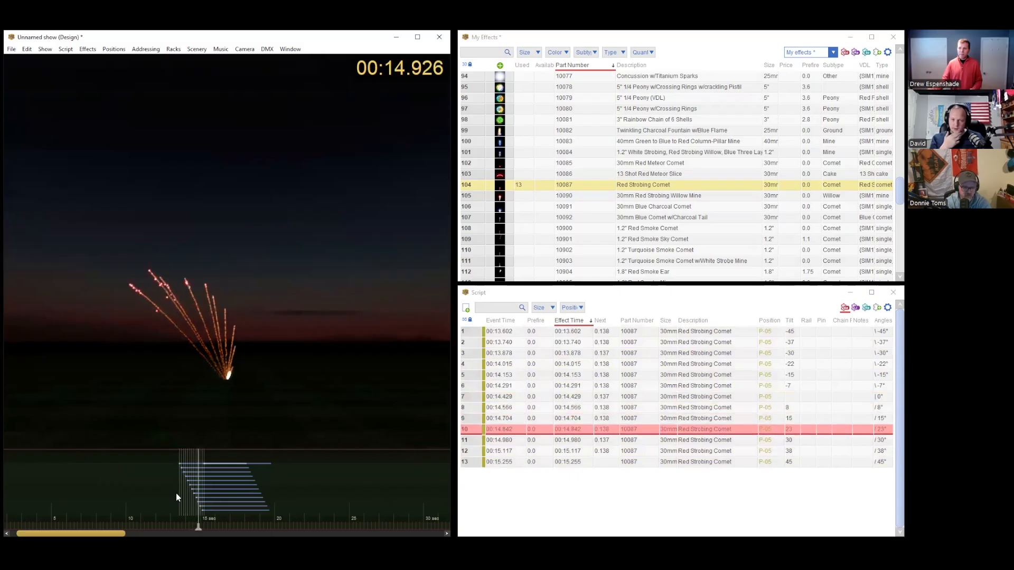
{"action": "key", "text": "space"}
- Review the combine-as-cake description for all 13 comets, cancel without creating the cake, and delete the comets from the show
{"action": "left_click_drag", "start_coordinate": [161, 494], "coordinate": [239, 493]}
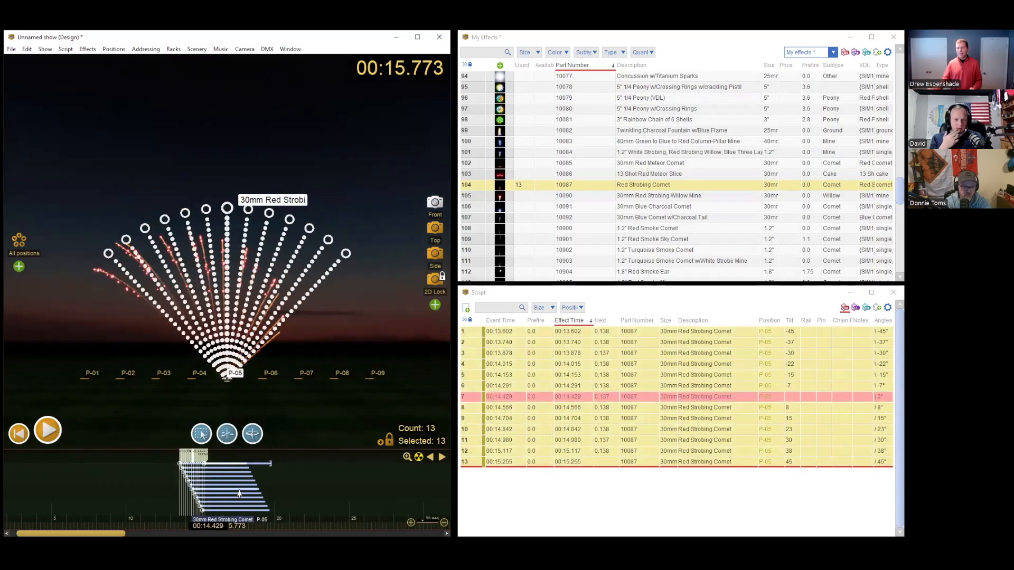
{"action": "key", "text": "ctrl+k"}
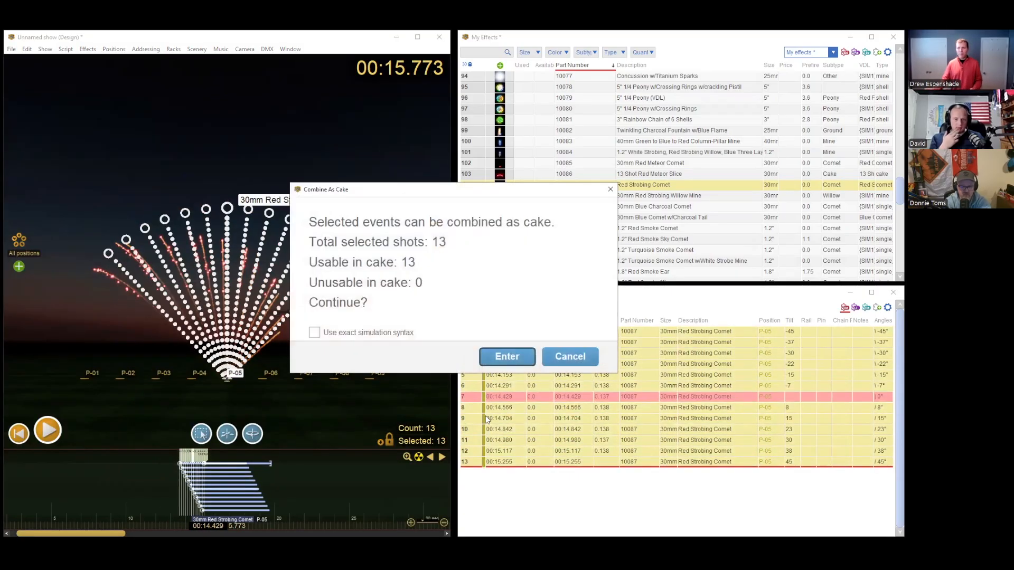
{"action": "left_click", "coordinate": [520, 358]}
{"action": "left_click", "coordinate": [367, 261]}
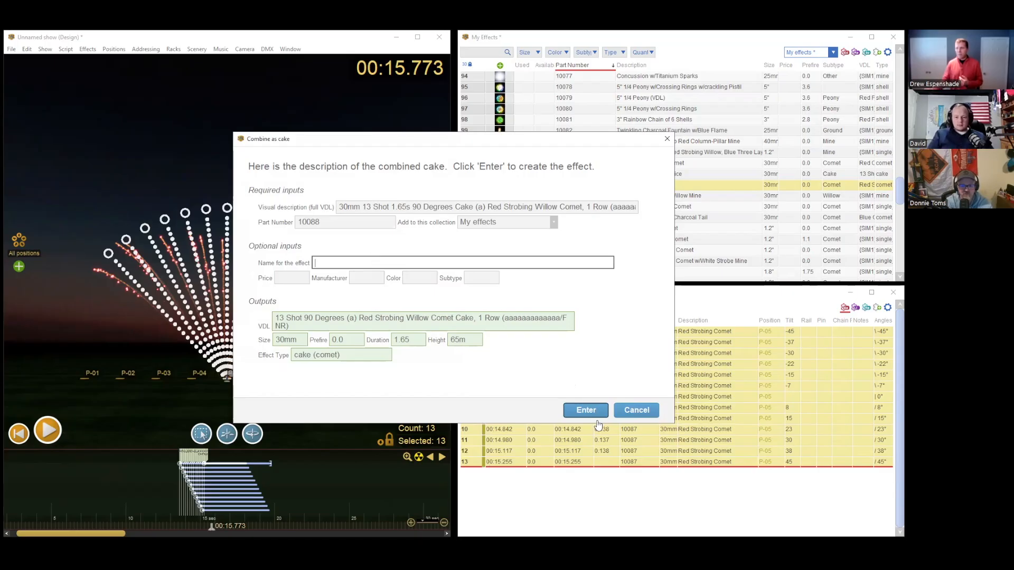
{"action": "left_click", "coordinate": [636, 411]}
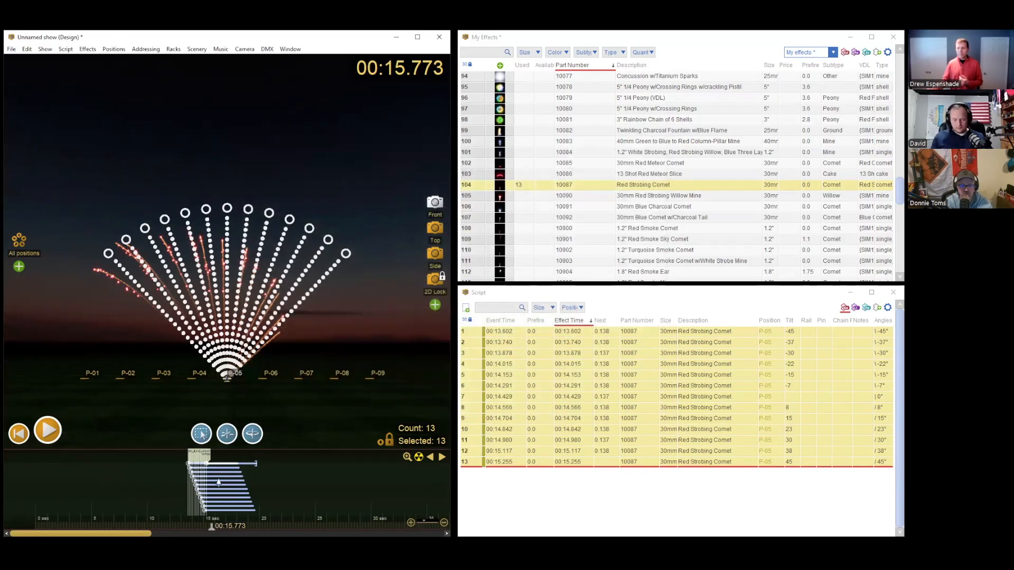
{"action": "key", "text": "Delete"}
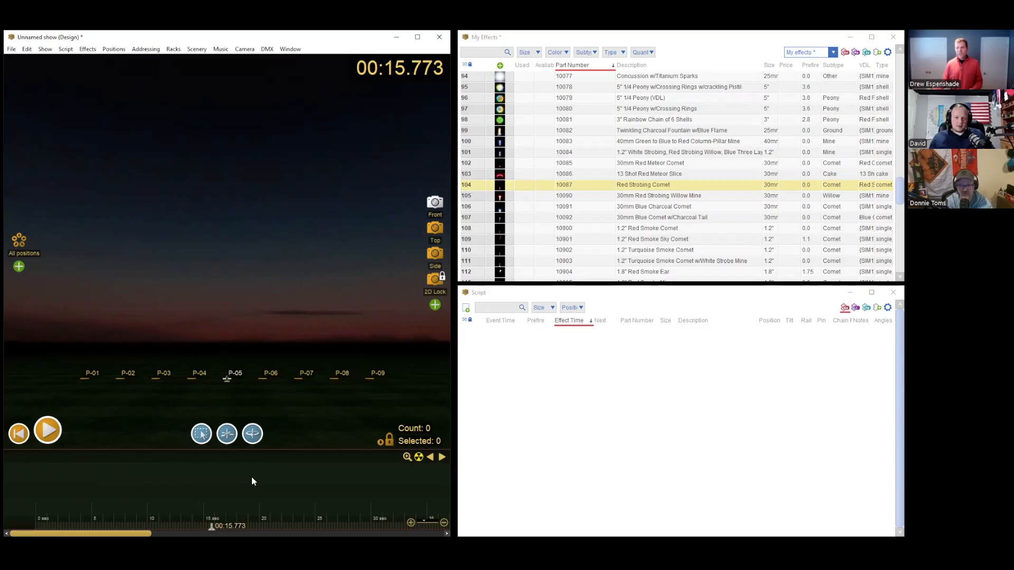
- Start a new effect with the visual description "1.2" white strobing peony w/red strobing willow tail"
{"action": "left_click", "coordinate": [480, 196]}
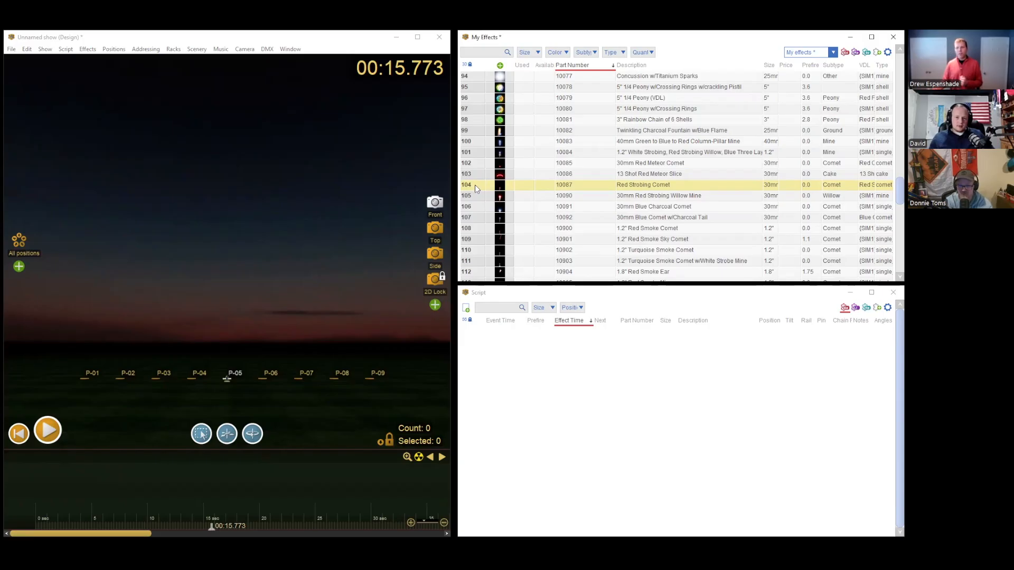
{"action": "left_click", "coordinate": [87, 48]}
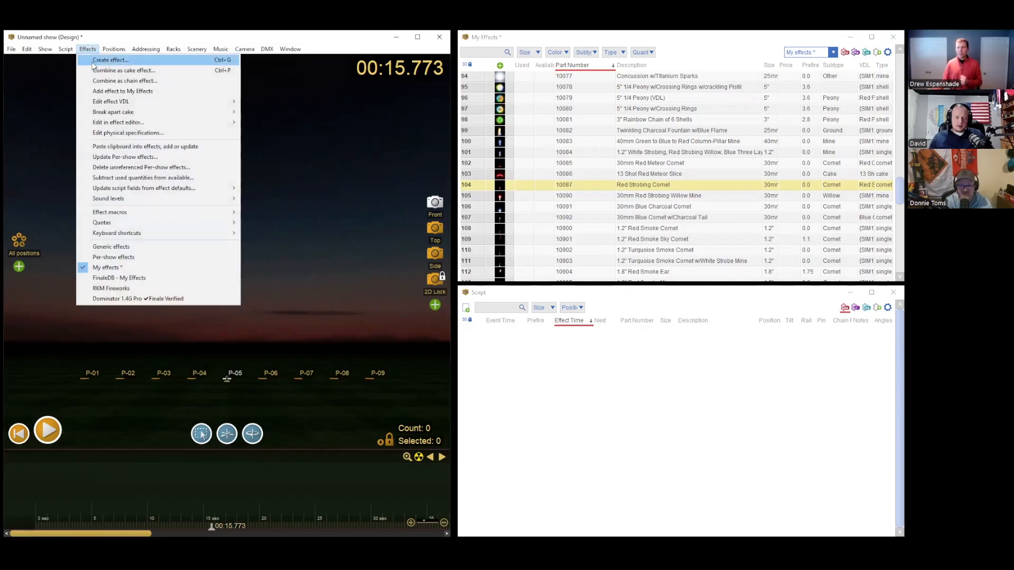
{"action": "left_click", "coordinate": [92, 63]}
{"action": "key", "text": "BackSpace"}
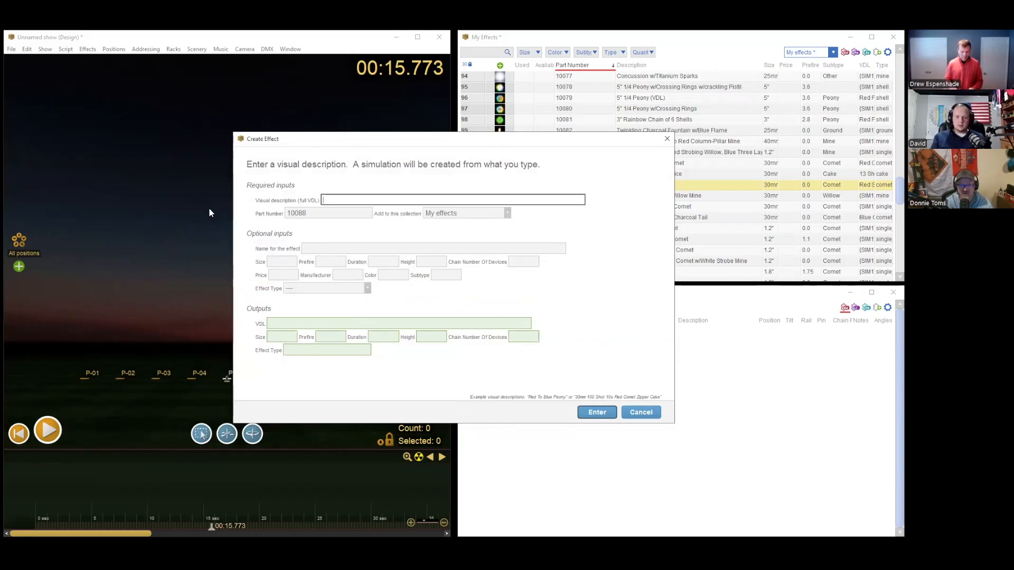
{"action": "type", "text": "1"}
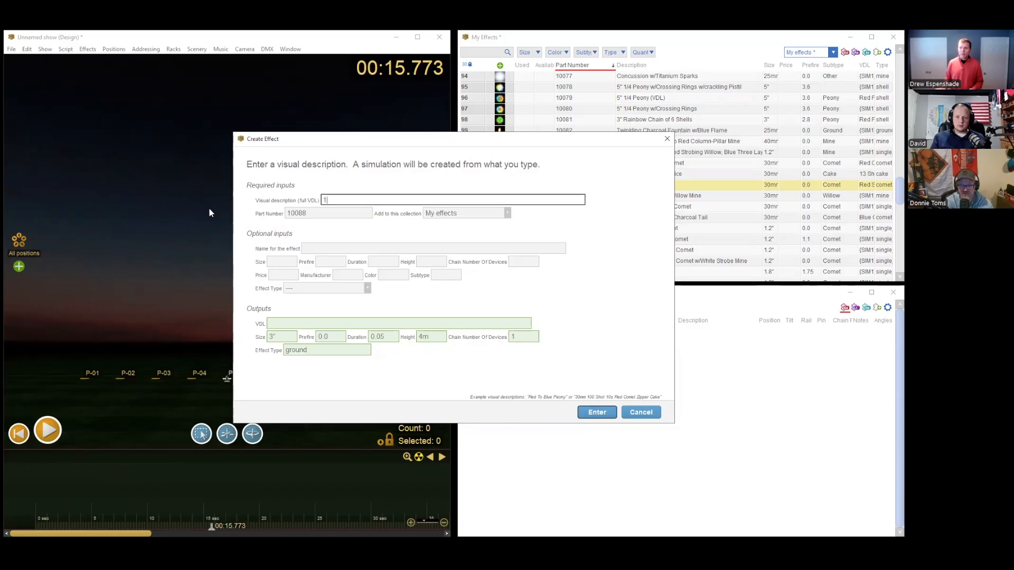
{"action": "type", "text": ".2\""}
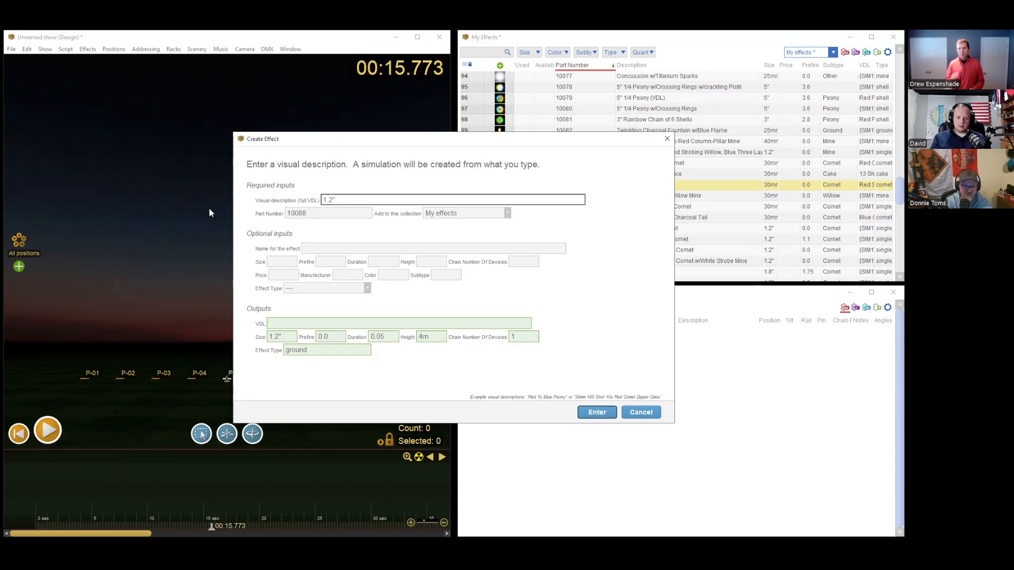
{"action": "type", "text": "white strobing peony"}
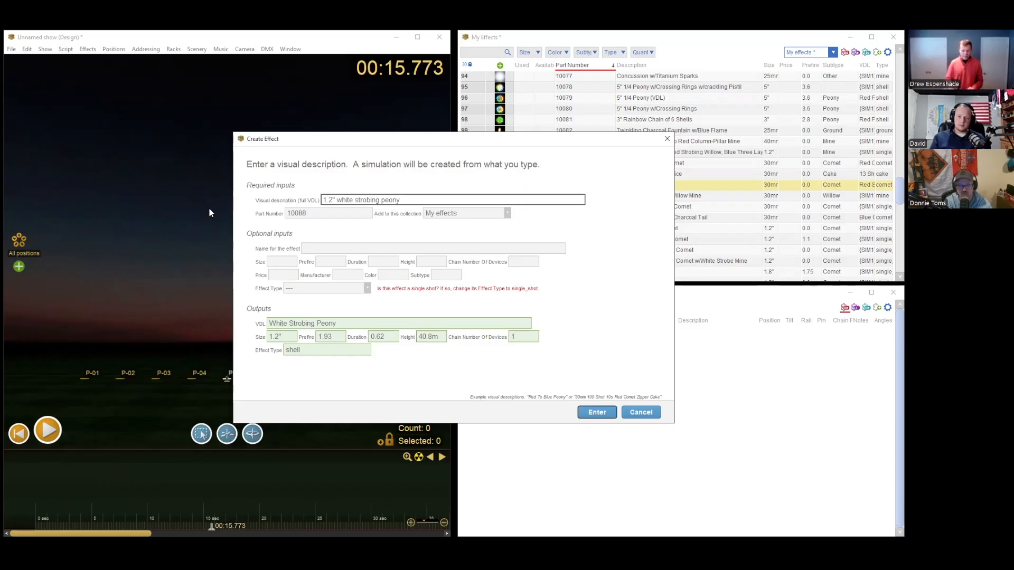
{"action": "type", "text": "w/"}
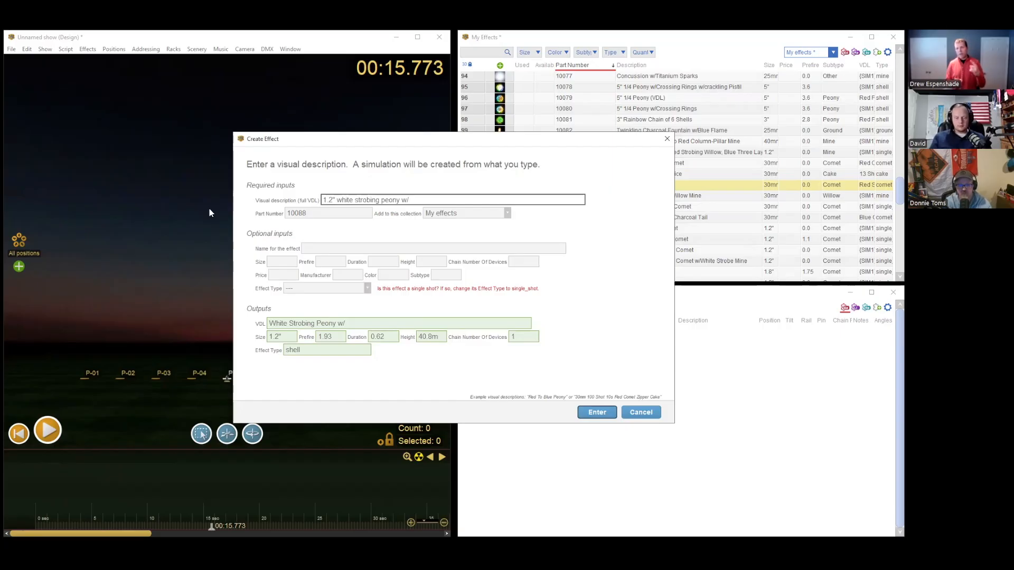
{"action": "type", "text": "r"}
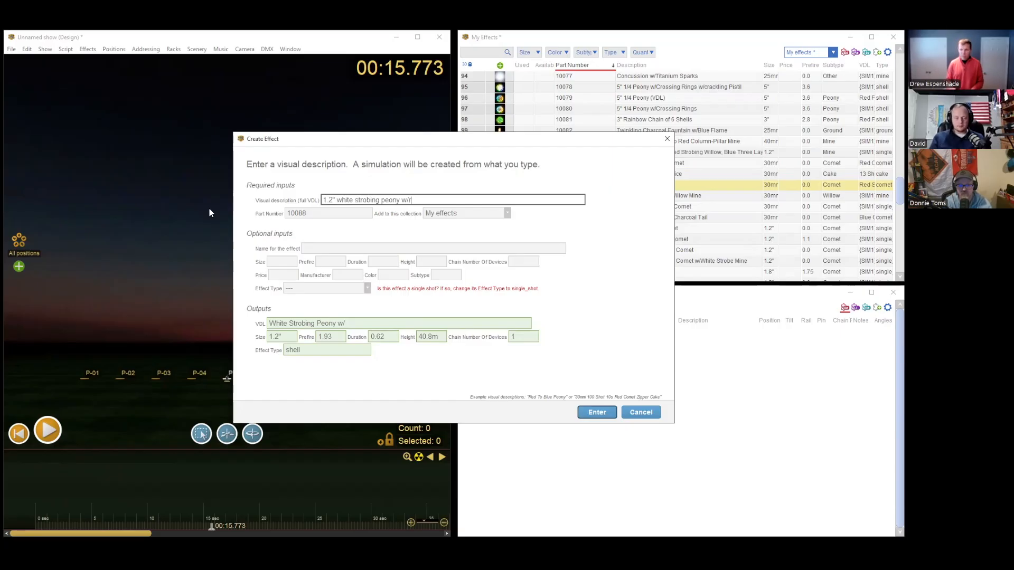
{"action": "type", "text": "ed strobing willow tail"}
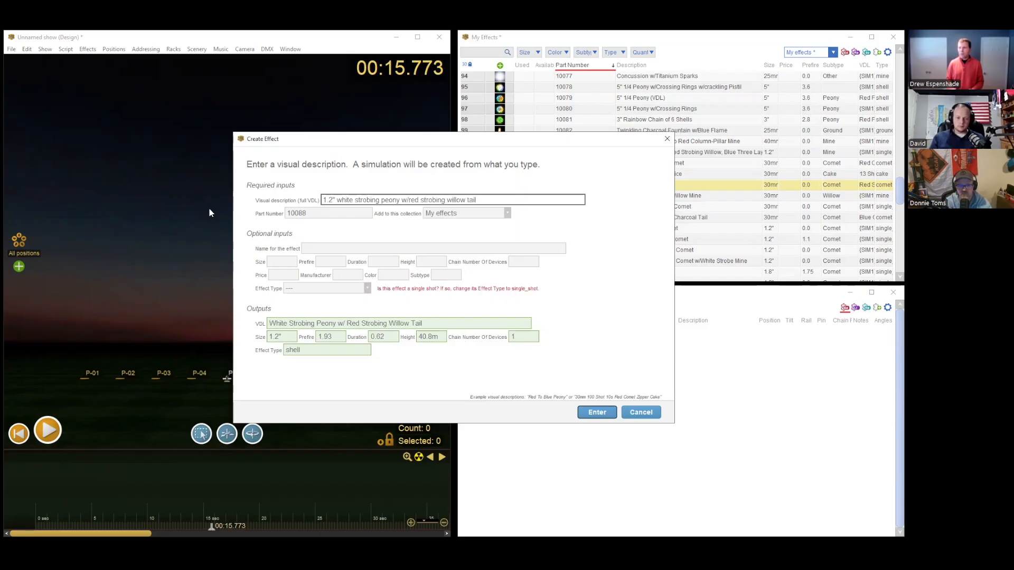
- Insert "w/blue pistil" before the red strobing willow tail in the description and create the effect in My effects
{"action": "left_click", "coordinate": [399, 199]}
{"action": "type", "text": "w/ "}
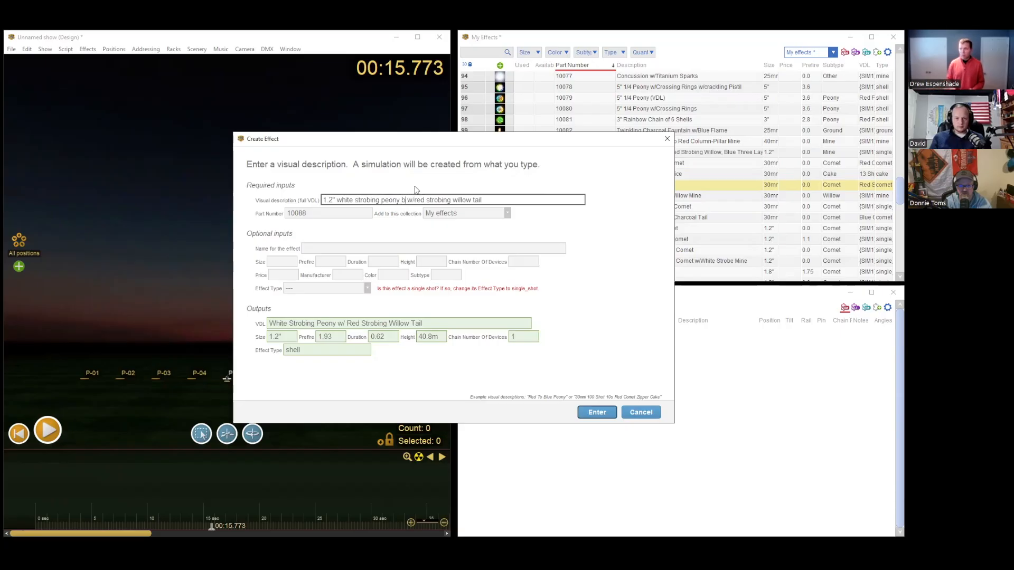
{"action": "type", "text": "blue pistil"}
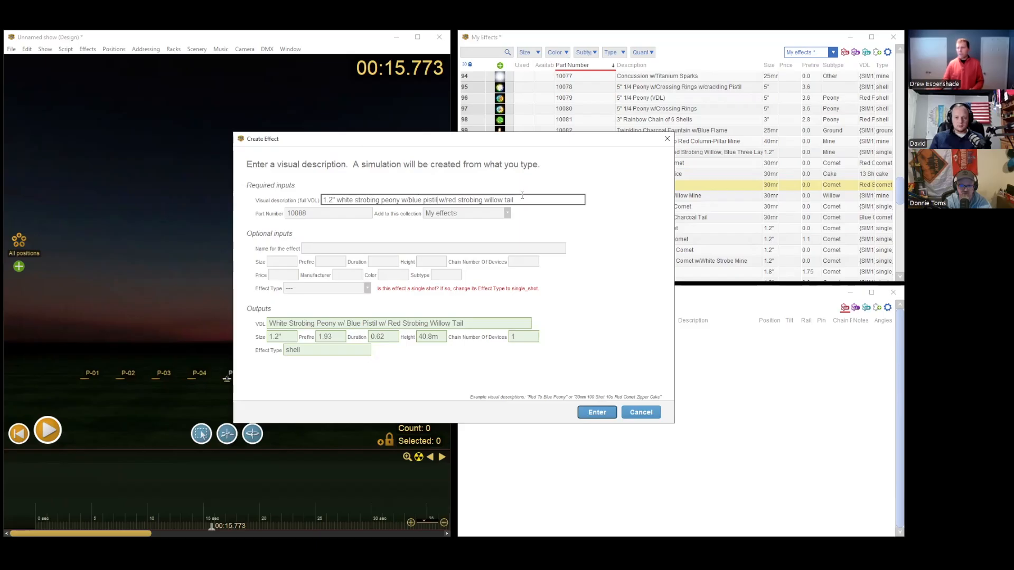
{"action": "left_click_drag", "start_coordinate": [495, 142], "coordinate": [484, 140]}
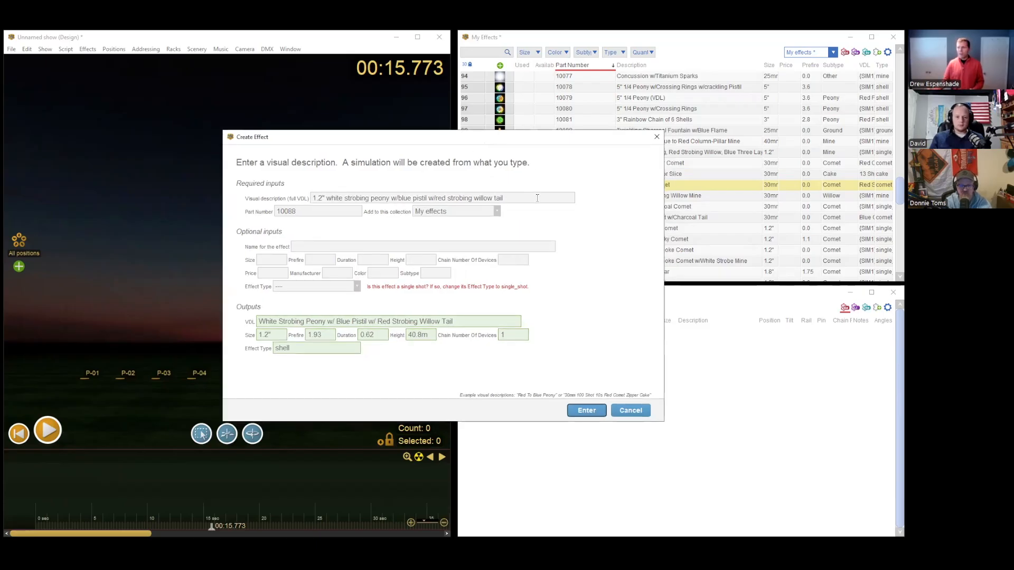
{"action": "left_click", "coordinate": [486, 198]}
{"action": "left_click", "coordinate": [510, 197]}
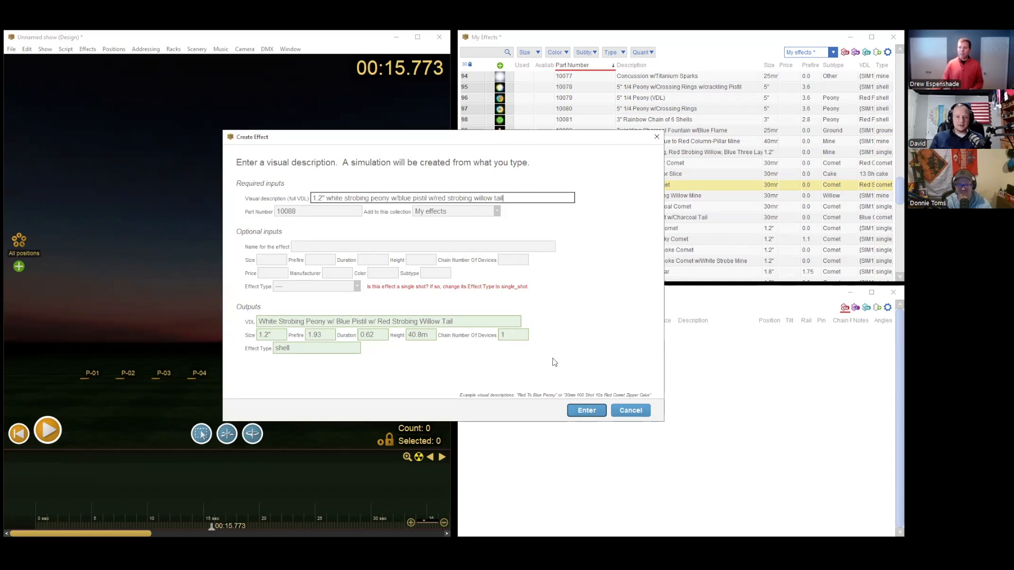
{"action": "left_click", "coordinate": [582, 410]}
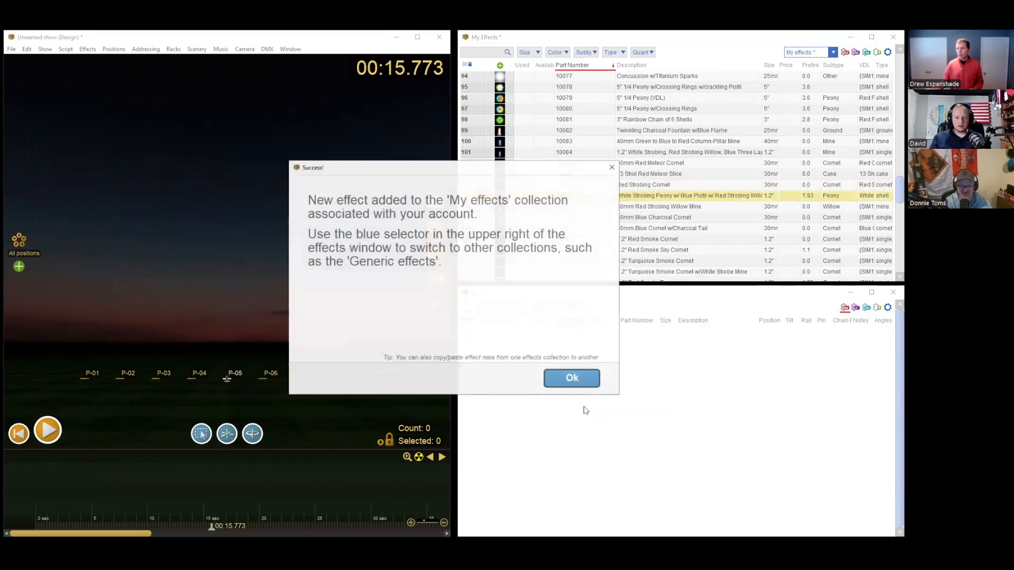
{"action": "left_click", "coordinate": [572, 379]}
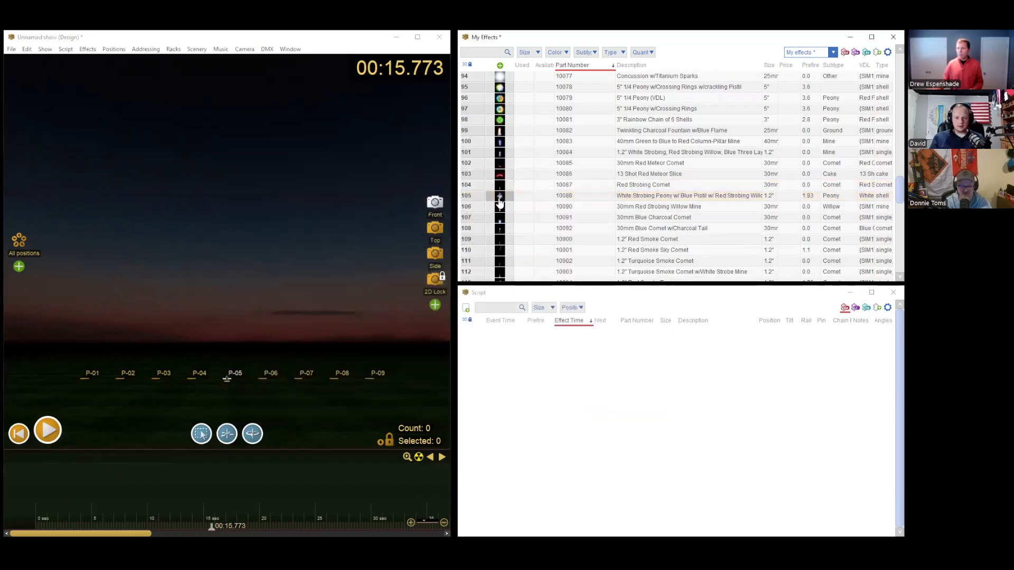
- Insert the new white strobing peony at P-05 with an effect time of 00:15.773 and play it
{"action": "left_click", "coordinate": [227, 376]}
{"action": "left_click", "coordinate": [189, 485]}
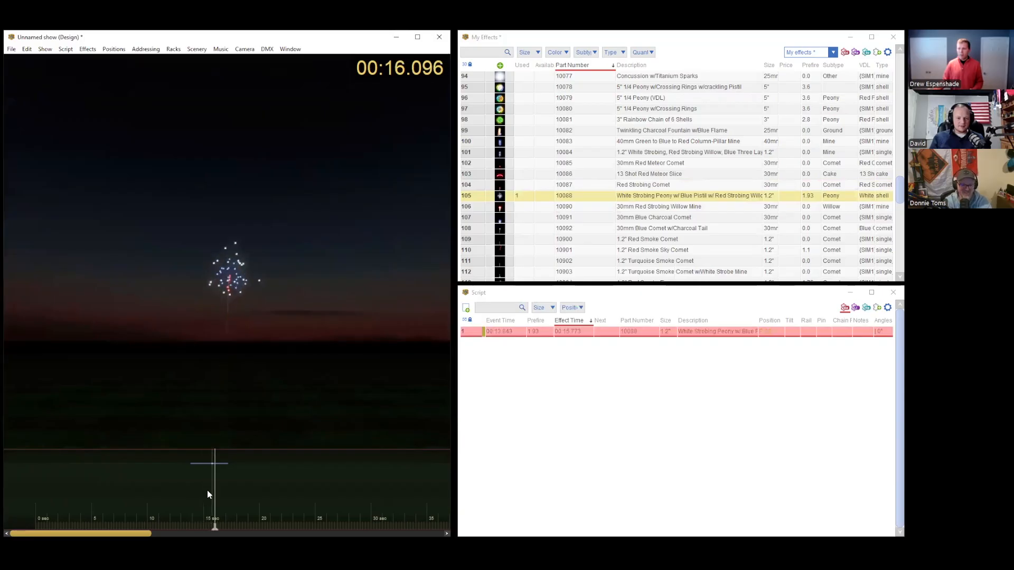
{"action": "left_click", "coordinate": [202, 494]}
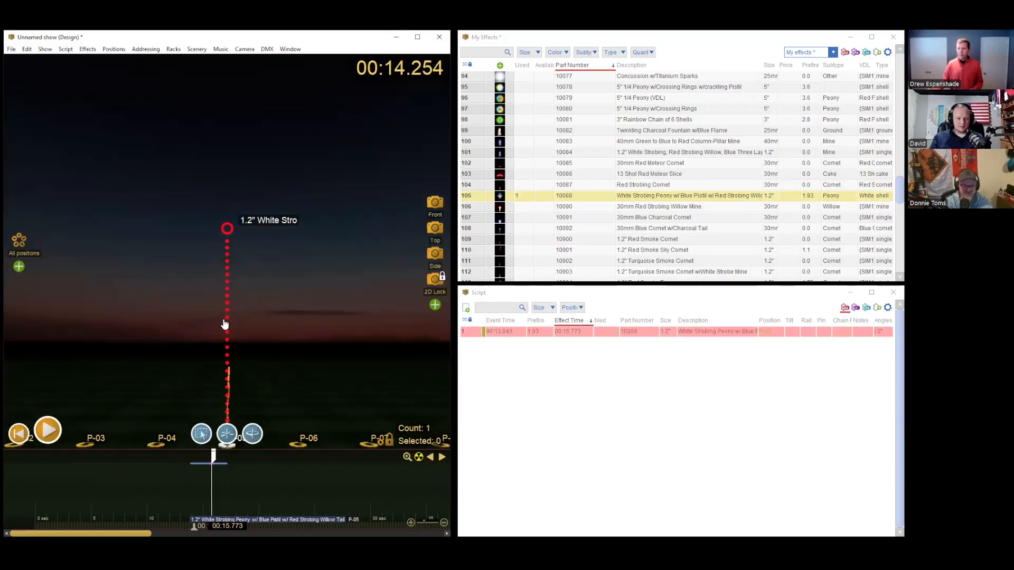
- Replay and scrub through the white strobing peony to examine its rising tail, blue pistil and strobing break
{"action": "left_click", "coordinate": [186, 473]}
{"action": "key", "text": "space"}
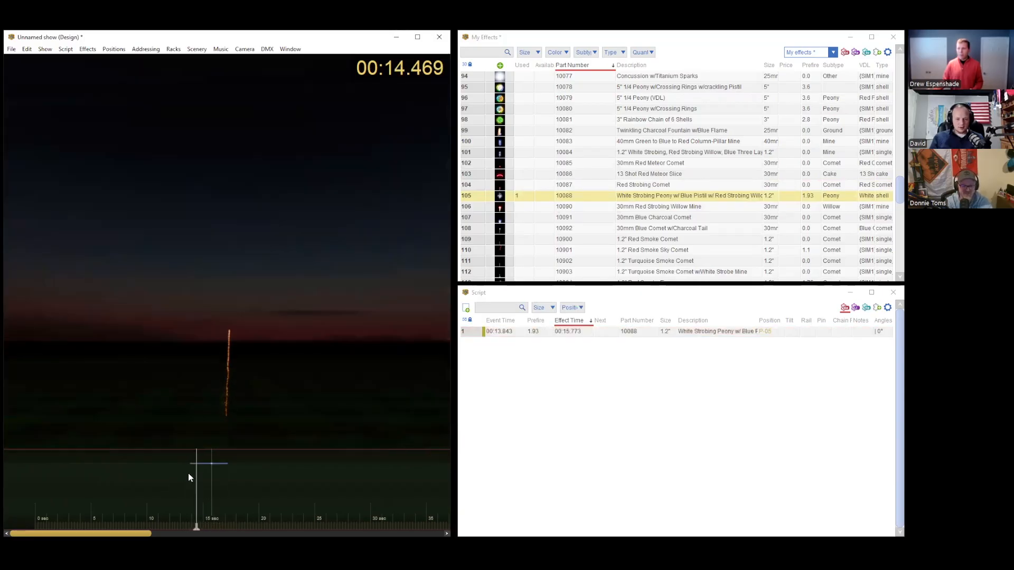
{"action": "key", "text": "space"}
{"action": "key", "text": "space"}
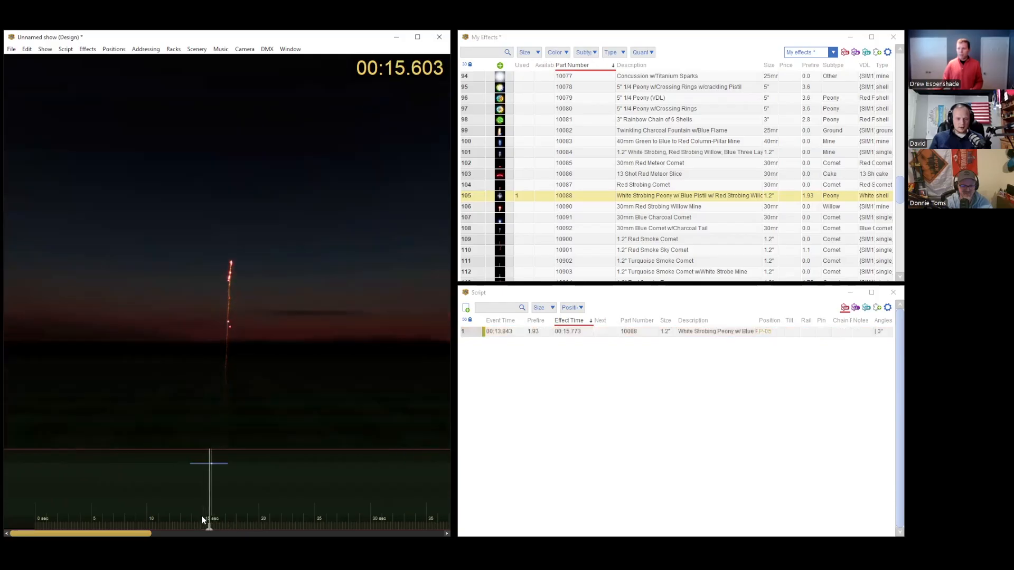
{"action": "key", "text": "space"}
{"action": "left_click_drag", "start_coordinate": [216, 470], "coordinate": [208, 470]}
{"action": "key", "text": "space"}
{"action": "key", "text": "space"}
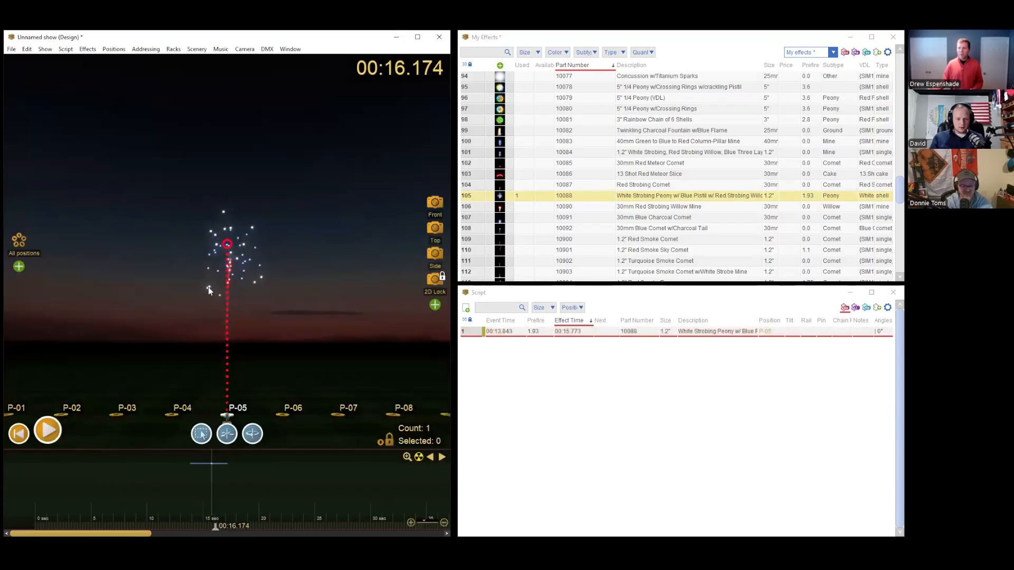
{"action": "left_click_drag", "start_coordinate": [215, 527], "coordinate": [216, 526]}
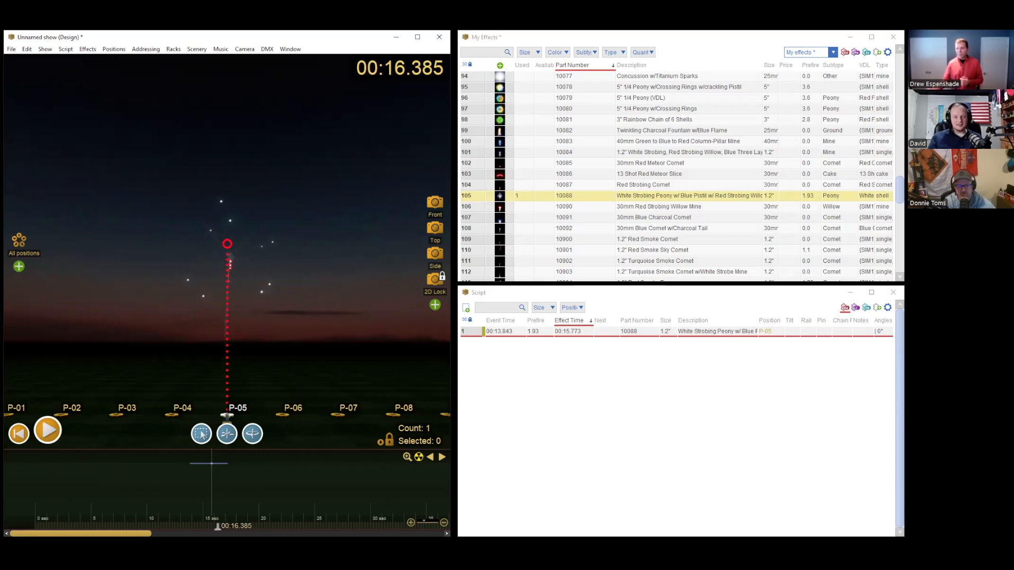
- Open the white strobing peony's visual description for editing and insert "very dense" before "White Strobing Peony"
{"action": "left_click_drag", "start_coordinate": [218, 527], "coordinate": [215, 527]}
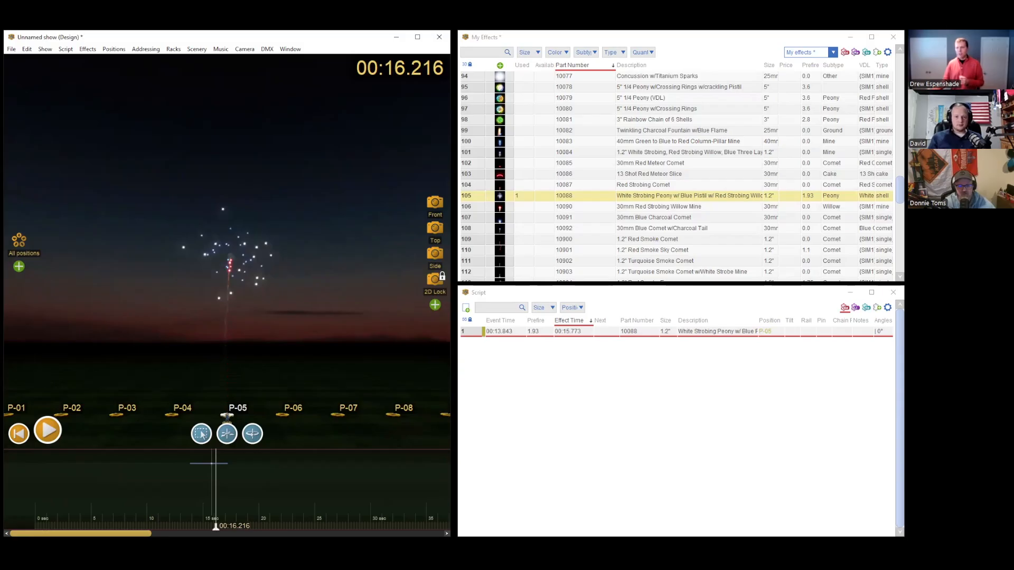
{"action": "left_click_drag", "start_coordinate": [215, 526], "coordinate": [215, 527]}
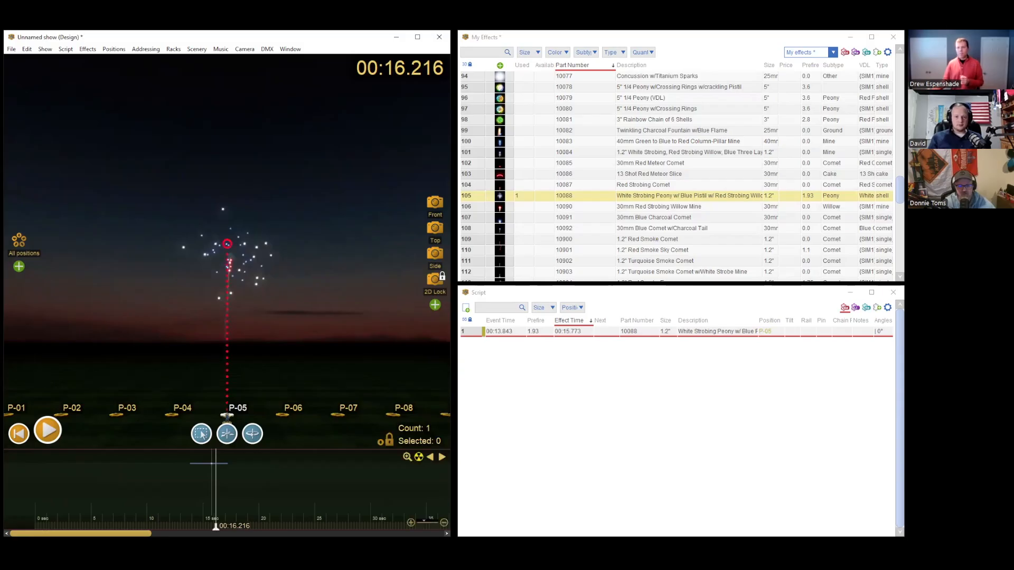
{"action": "right_click", "coordinate": [475, 198]}
{"action": "left_click", "coordinate": [520, 265]}
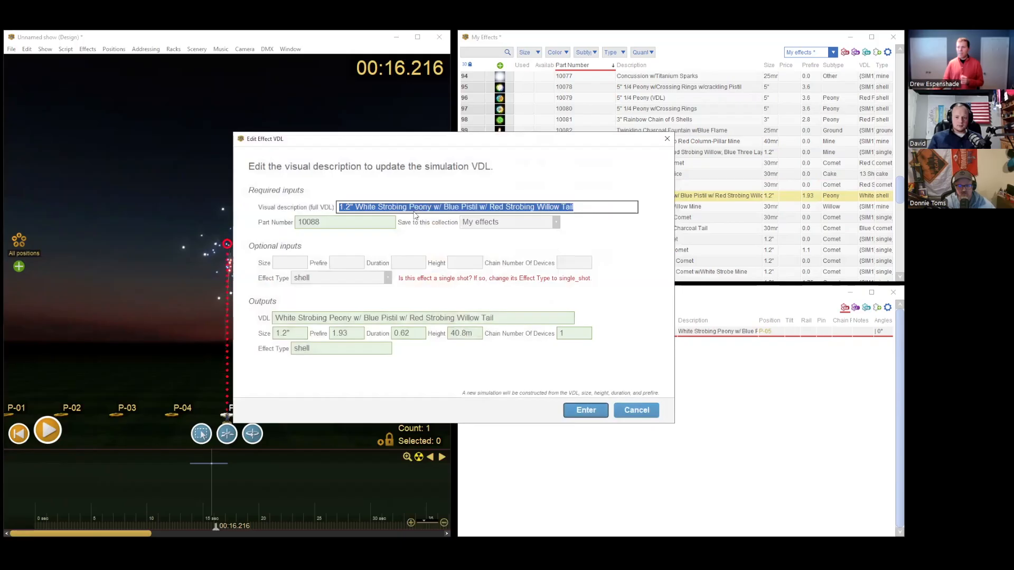
{"action": "left_click_drag", "start_coordinate": [414, 139], "coordinate": [506, 151]}
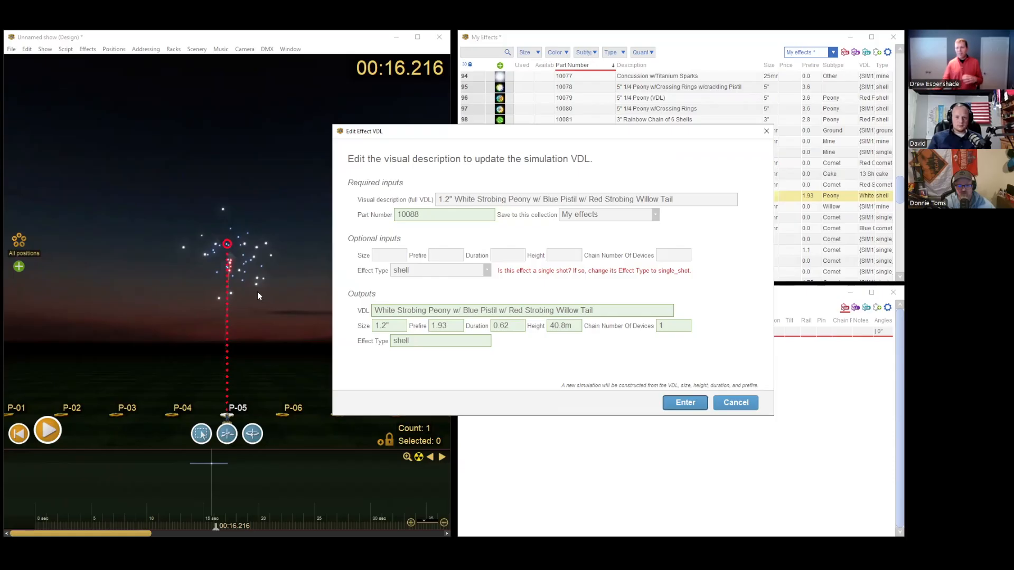
{"action": "left_click", "coordinate": [456, 198]}
{"action": "left_click", "coordinate": [456, 198]}
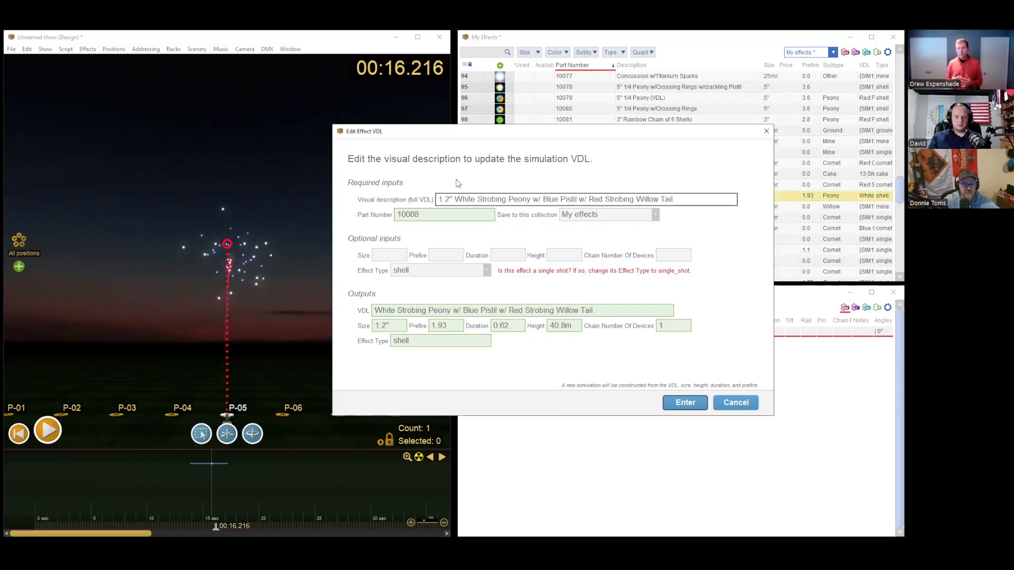
{"action": "type", "text": "dense"}
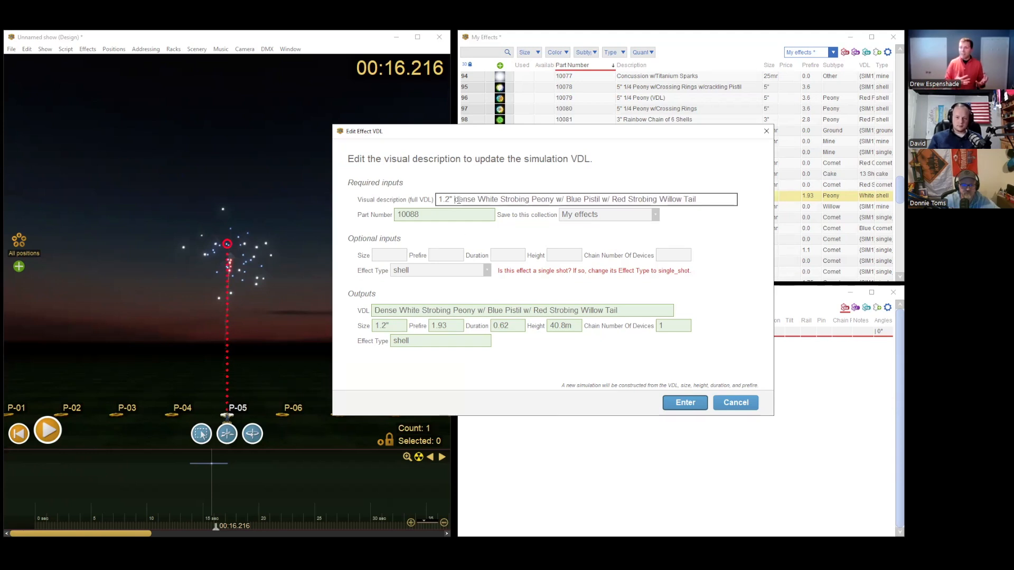
{"action": "type", "text": "very"}
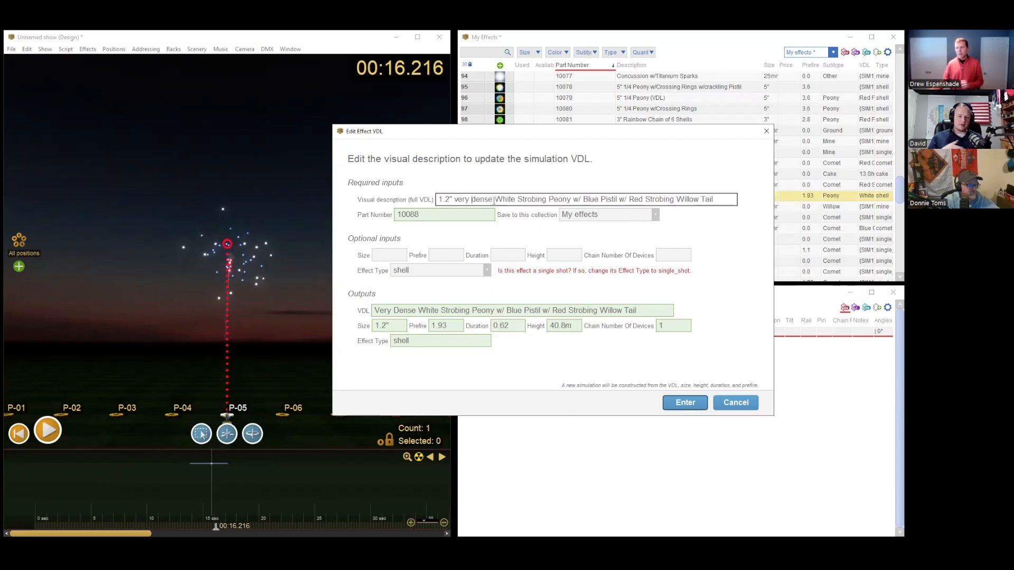
- Try "very very very dense" in the peony's description, and cut it back to "very dense"
{"action": "key", "text": "Left"}
{"action": "key", "text": "Left"}
{"action": "key", "text": "Left"}
{"action": "key", "text": "Left"}
{"action": "key", "text": "Right"}
{"action": "key", "text": "Right"}
{"action": "key", "text": "Right"}
{"action": "type", "text": "veryvery"}
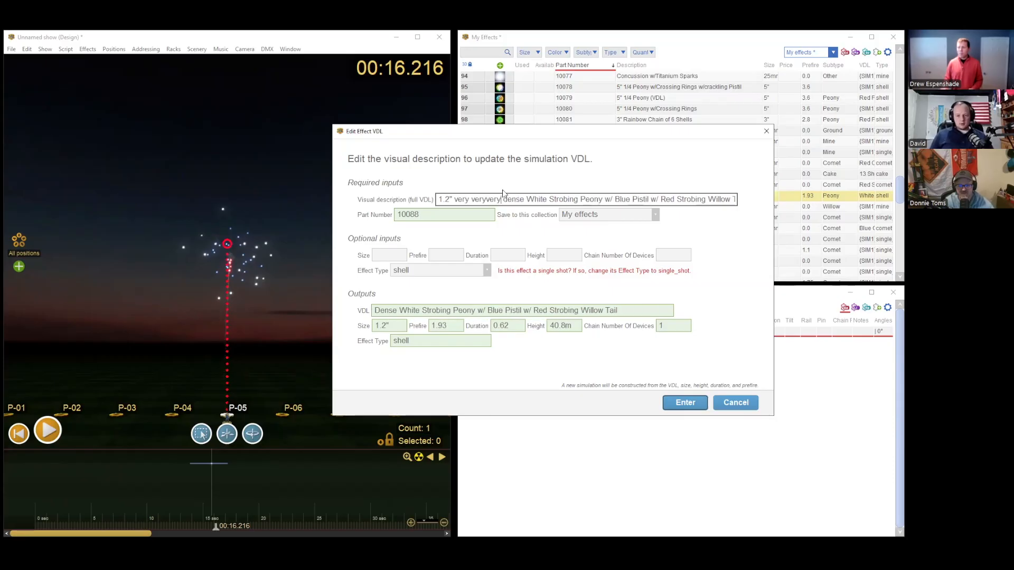
{"action": "key", "text": "Left"}
{"action": "key", "text": "Left"}
{"action": "key", "text": "Left"}
{"action": "key", "text": "Left"}
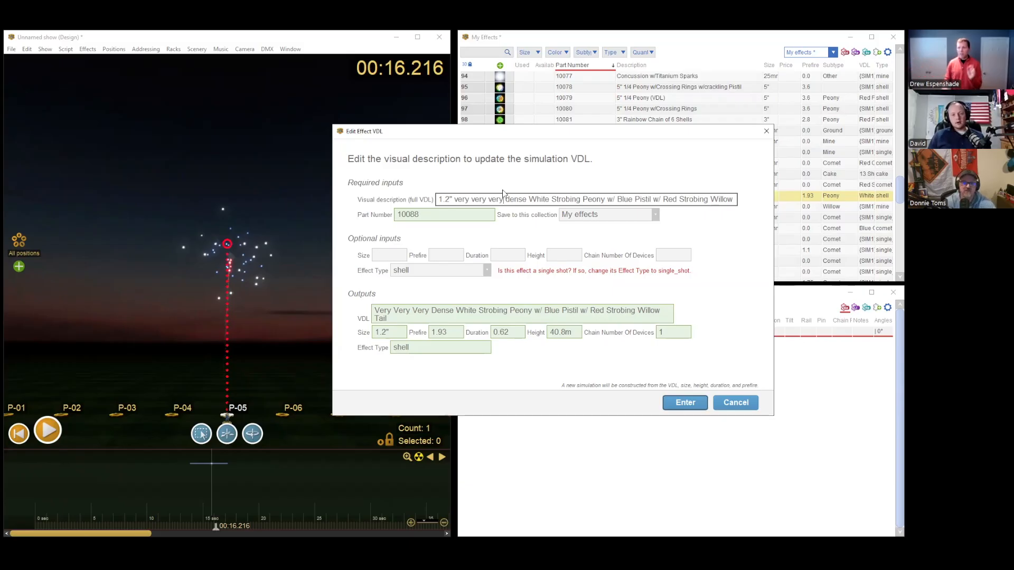
{"action": "key", "text": "BackSpace"}
{"action": "key", "text": "BackSpace"}
{"action": "key", "text": "BackSpace"}
{"action": "key", "text": "BackSpace"}
{"action": "key", "text": "BackSpace"}
{"action": "key", "text": "BackSpace"}
{"action": "key", "text": "BackSpace"}
{"action": "key", "text": "BackSpace"}
{"action": "key", "text": "BackSpace"}
{"action": "key", "text": "BackSpace"}
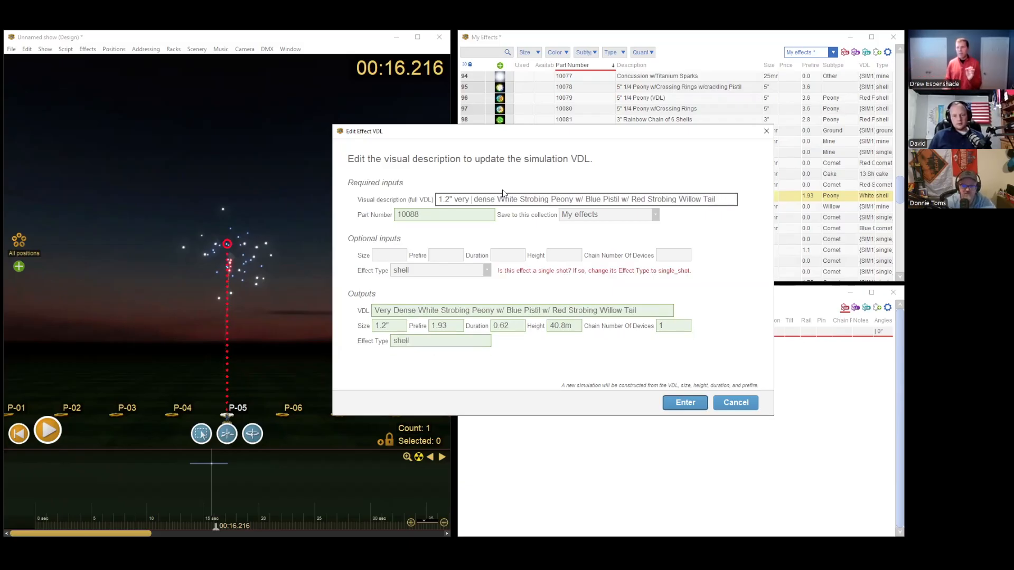
- Update the peony in the show with "very dense" repeated three times in its description and play it
{"action": "key", "text": "ctrl+shift+Left"}
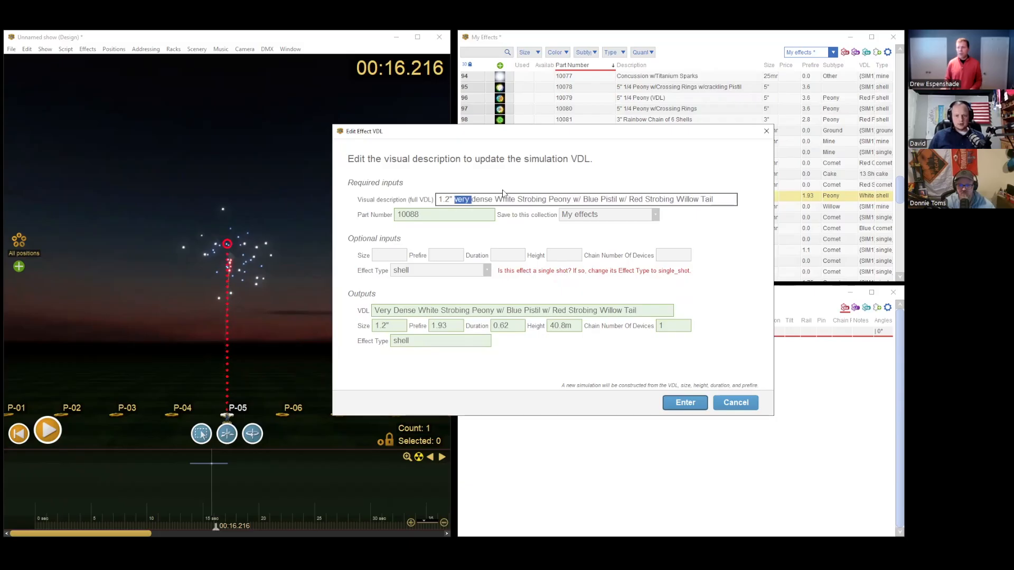
{"action": "key", "text": "Right"}
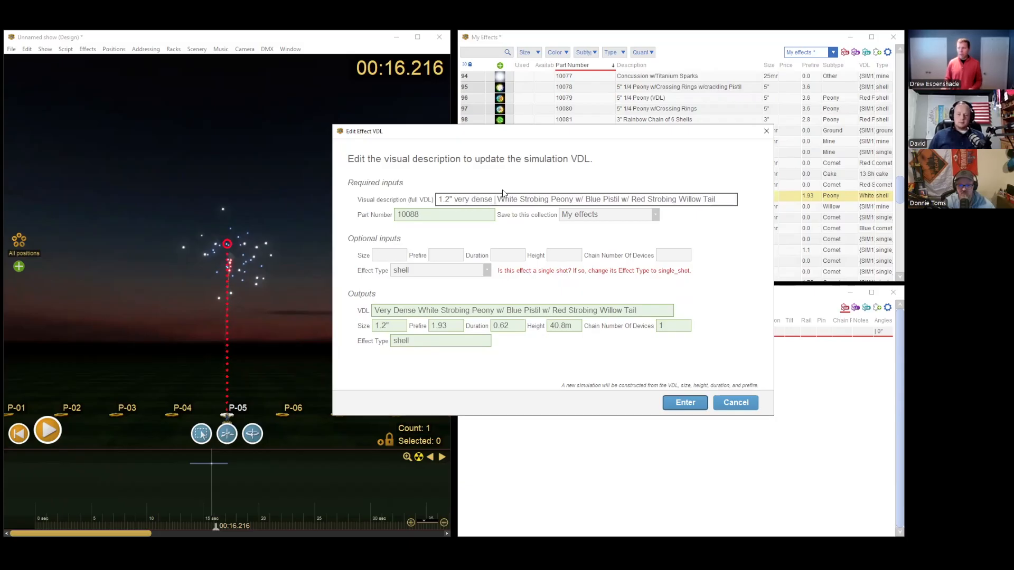
{"action": "type", "text": "very dense"}
{"action": "type", "text": "very dense"}
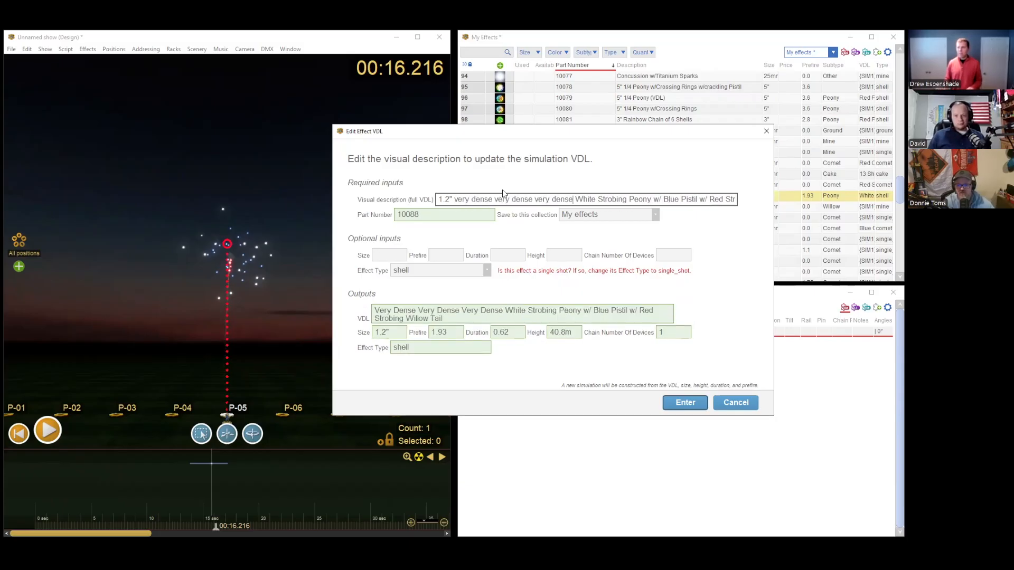
{"action": "left_click", "coordinate": [681, 404]}
{"action": "left_click", "coordinate": [444, 371]}
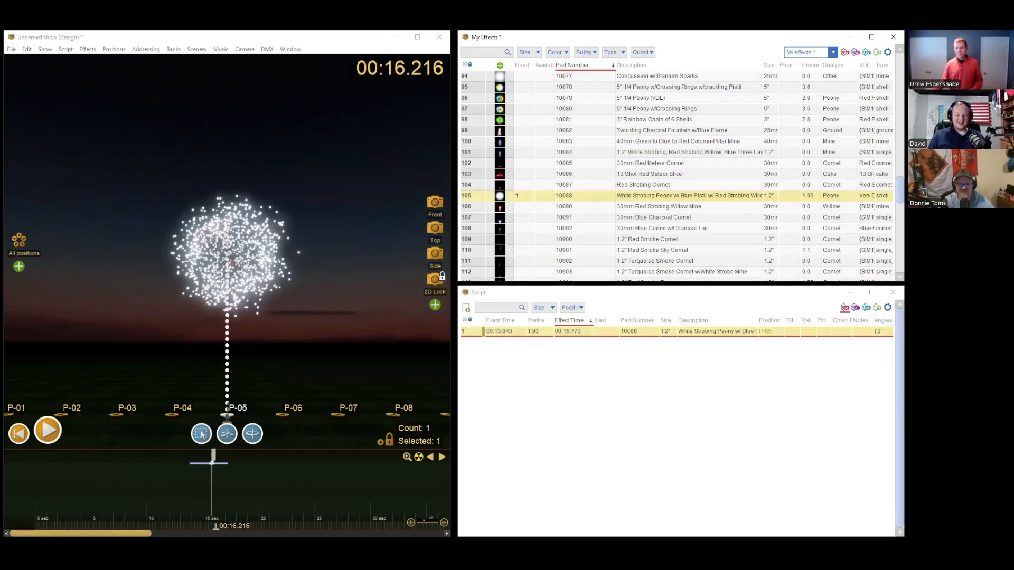
{"action": "left_click_drag", "start_coordinate": [215, 527], "coordinate": [214, 527]}
{"action": "key", "text": "space"}
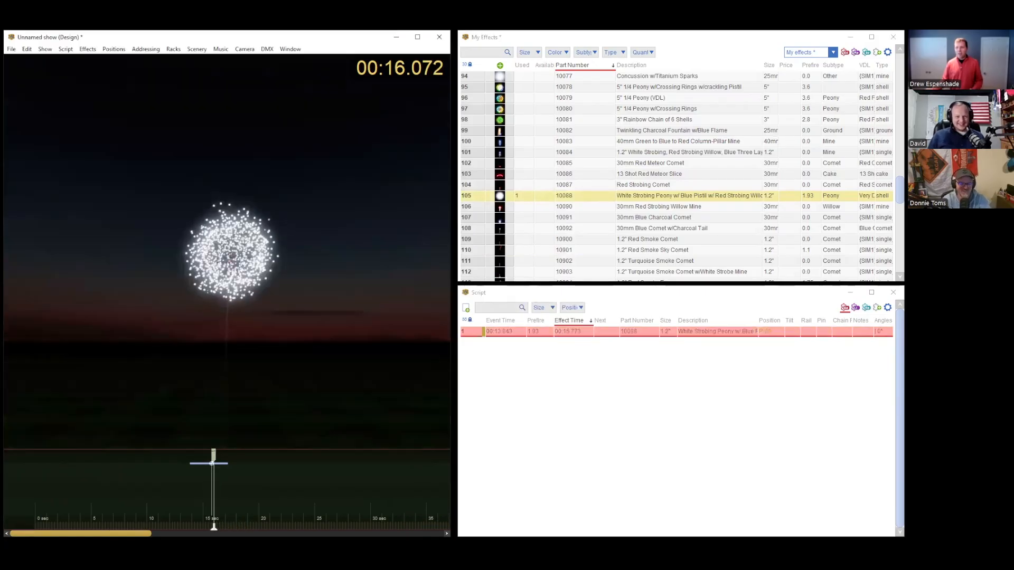
- Reopen the peony's visual description and remove the two repeated "Very Dense" phrases, leaving only one
{"action": "right_click", "coordinate": [214, 463]}
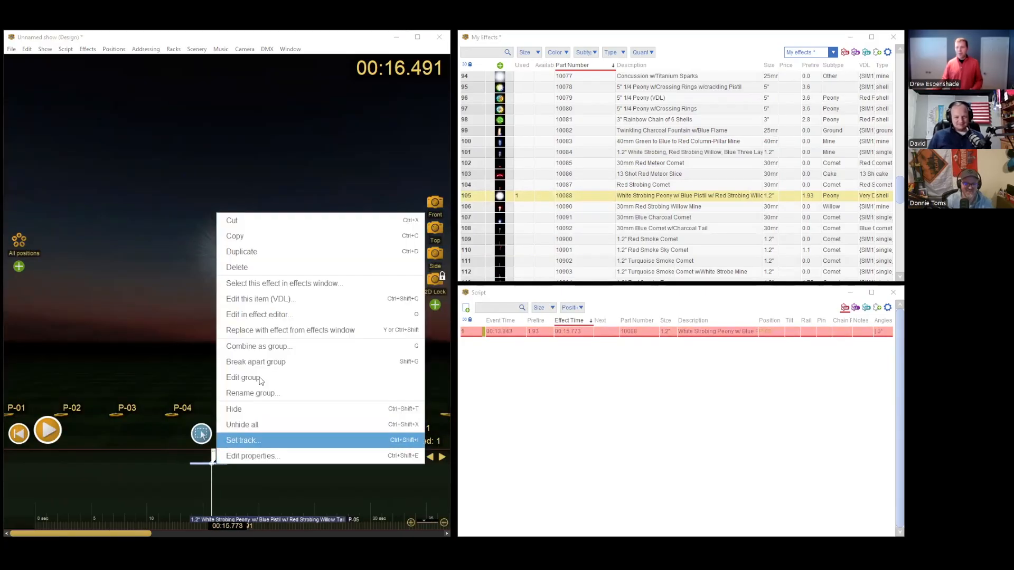
{"action": "right_click", "coordinate": [538, 198]}
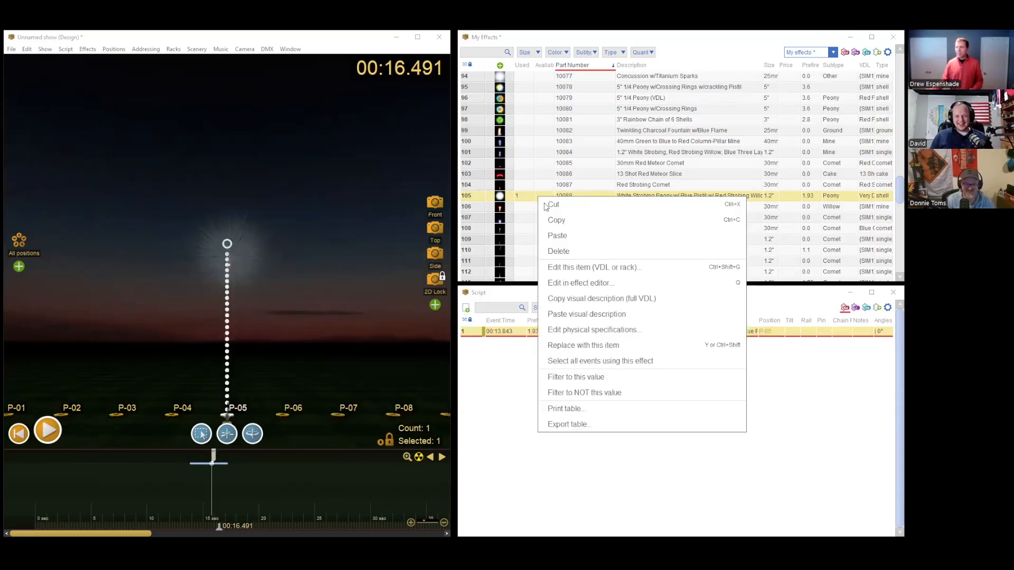
{"action": "left_click", "coordinate": [565, 268]}
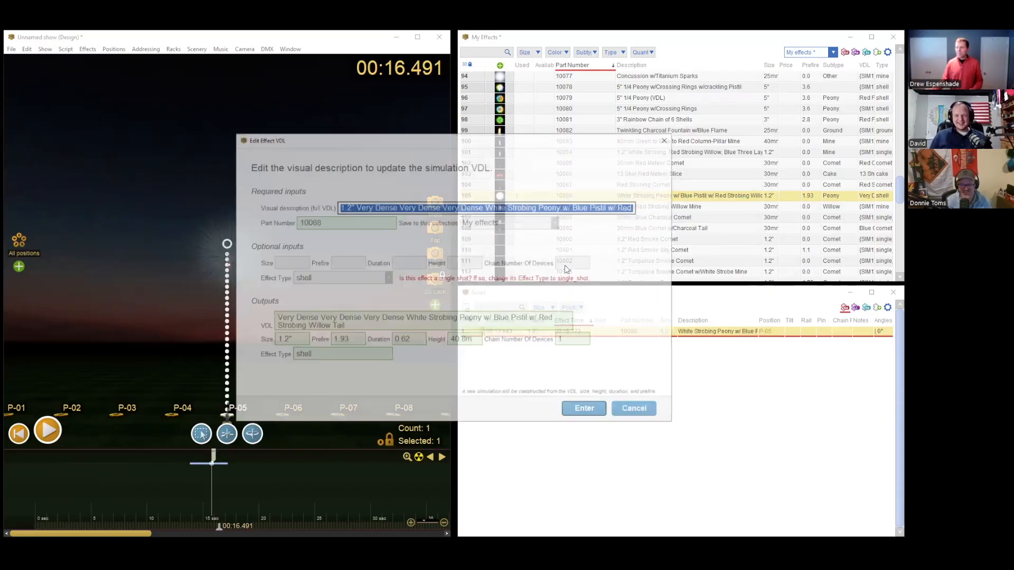
{"action": "left_click", "coordinate": [484, 207]}
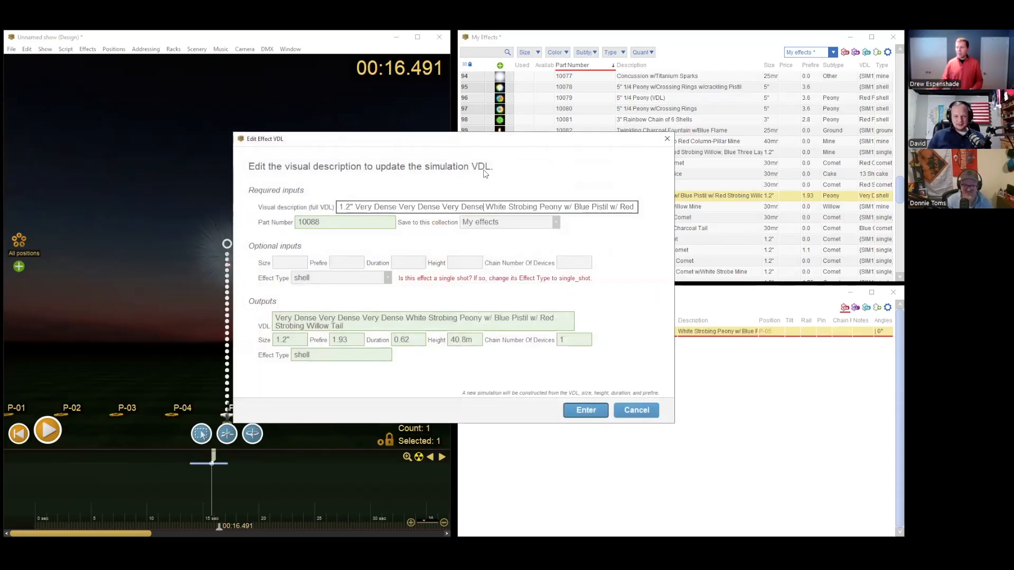
{"action": "key", "text": "ctrl+shift+Left"}
{"action": "key", "text": "ctrl+shift+Left"}
{"action": "key", "text": "ctrl+shift+Left"}
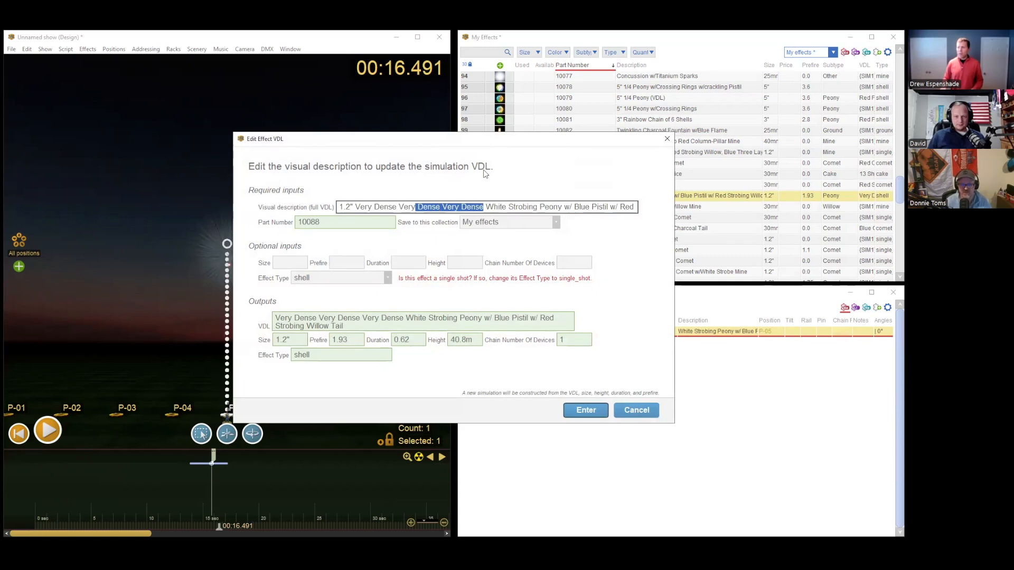
{"action": "key", "text": "ctrl+shift+Left"}
{"action": "key", "text": "BackSpace"}
{"action": "key", "text": "BackSpace"}
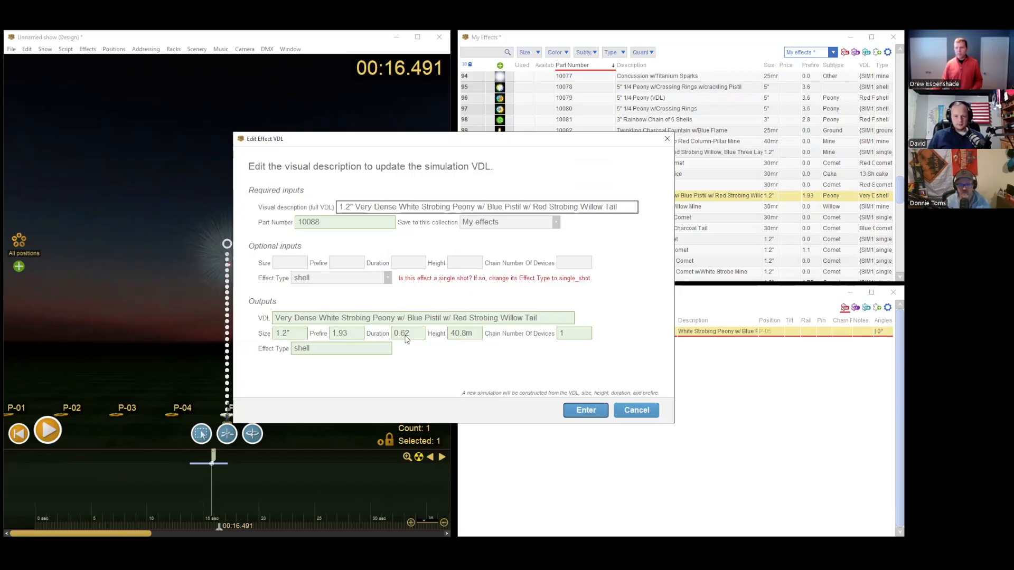
- Insert a 1.5s duration before "Very Dense" in the description and update the changed effect in the open show
{"action": "left_click", "coordinate": [408, 262]}
{"action": "left_click", "coordinate": [361, 207]}
{"action": "double_click", "coordinate": [360, 206]}
{"action": "key", "text": "Left"}
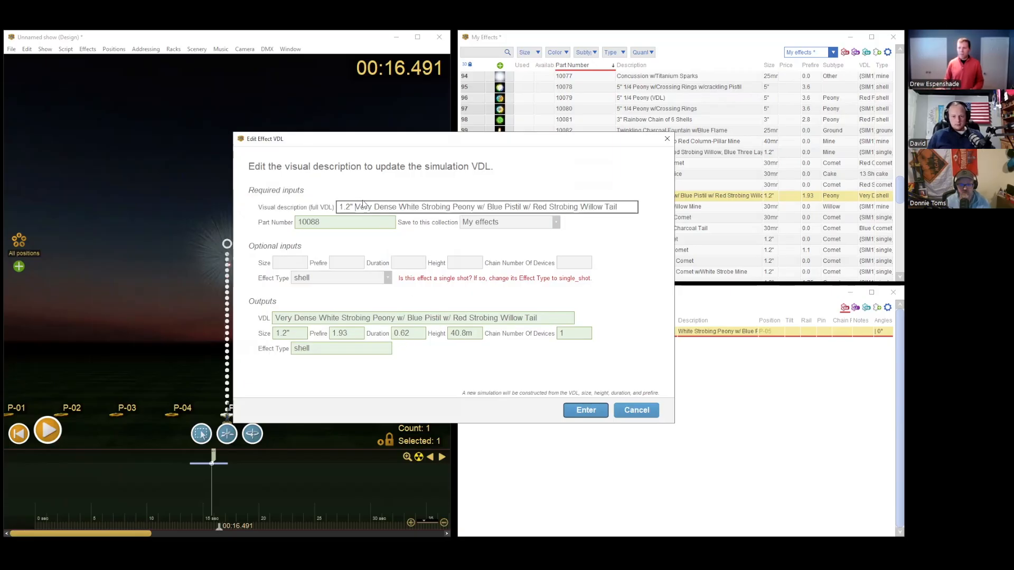
{"action": "type", "text": "1.5s"}
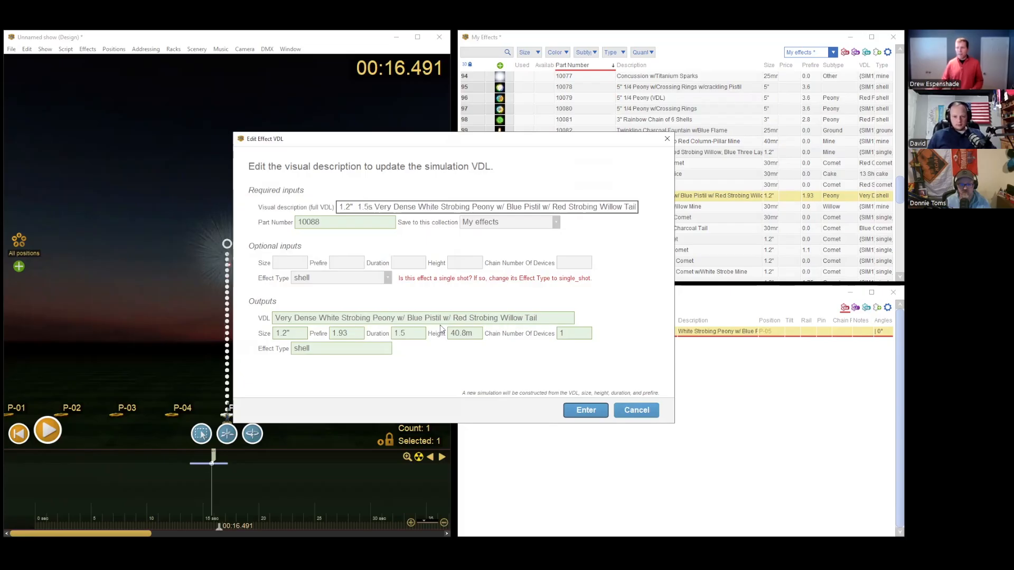
{"action": "left_click", "coordinate": [585, 410]}
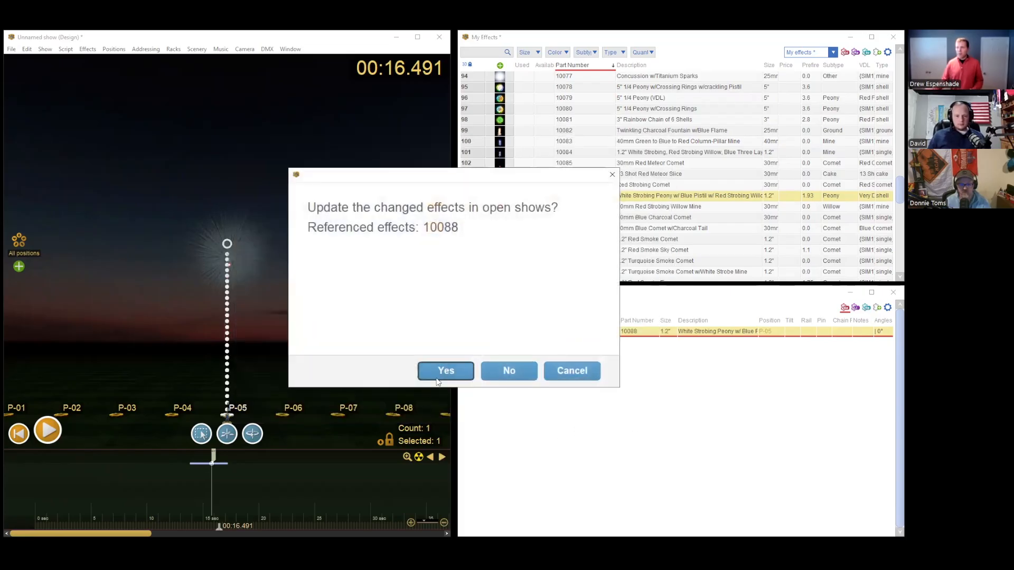
{"action": "left_click", "coordinate": [445, 371]}
- Replay and scrub through the longer peony, switching to the front camera view to examine its break
{"action": "left_click", "coordinate": [211, 478]}
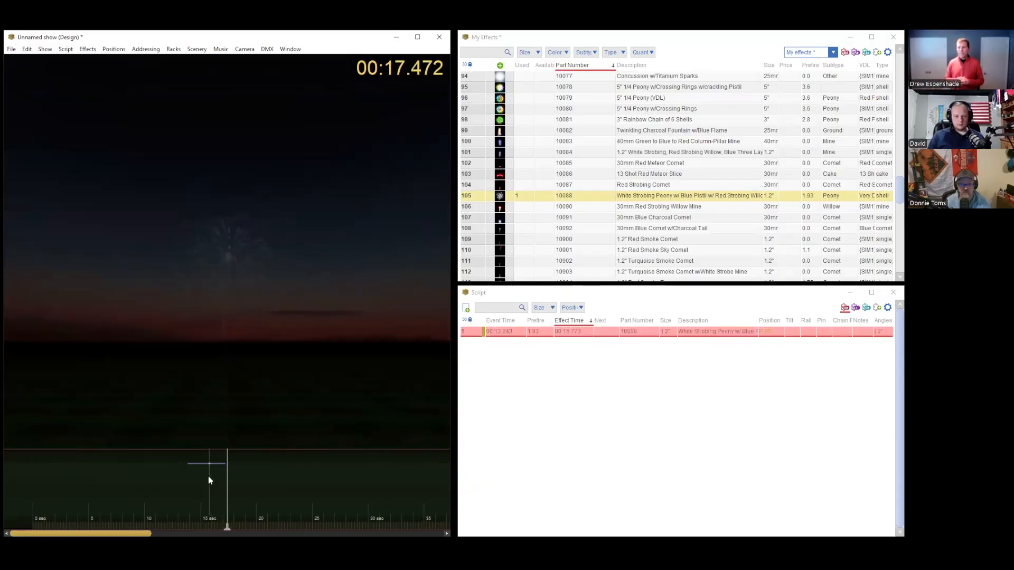
{"action": "key", "text": "space"}
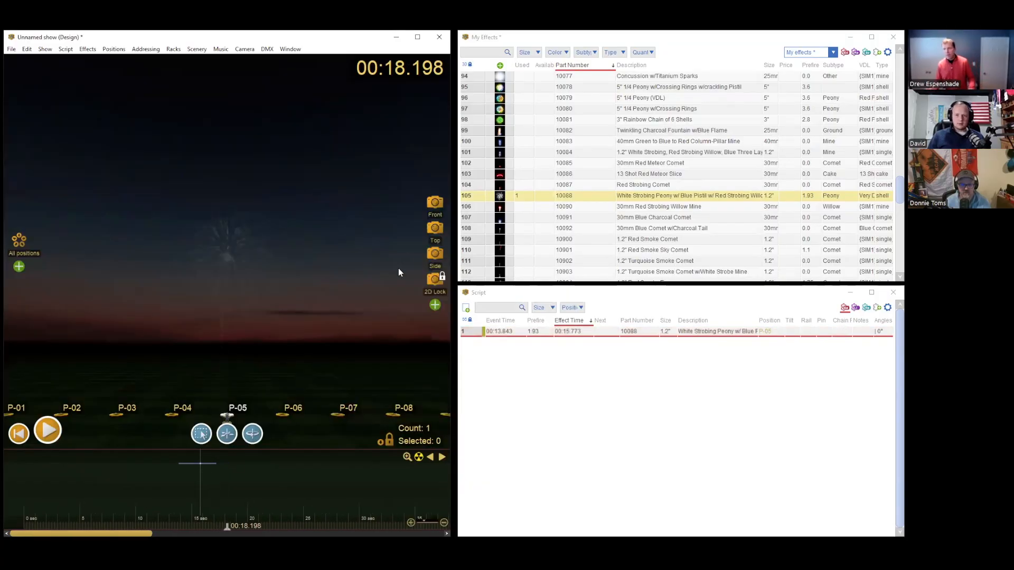
{"action": "left_click", "coordinate": [435, 203]}
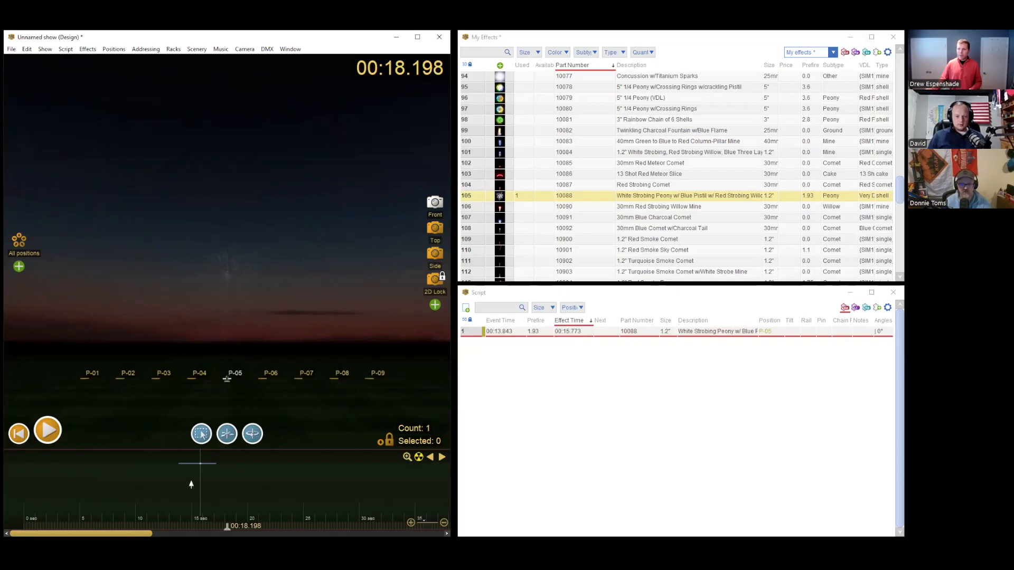
{"action": "left_click", "coordinate": [201, 482]}
{"action": "left_click", "coordinate": [210, 477]}
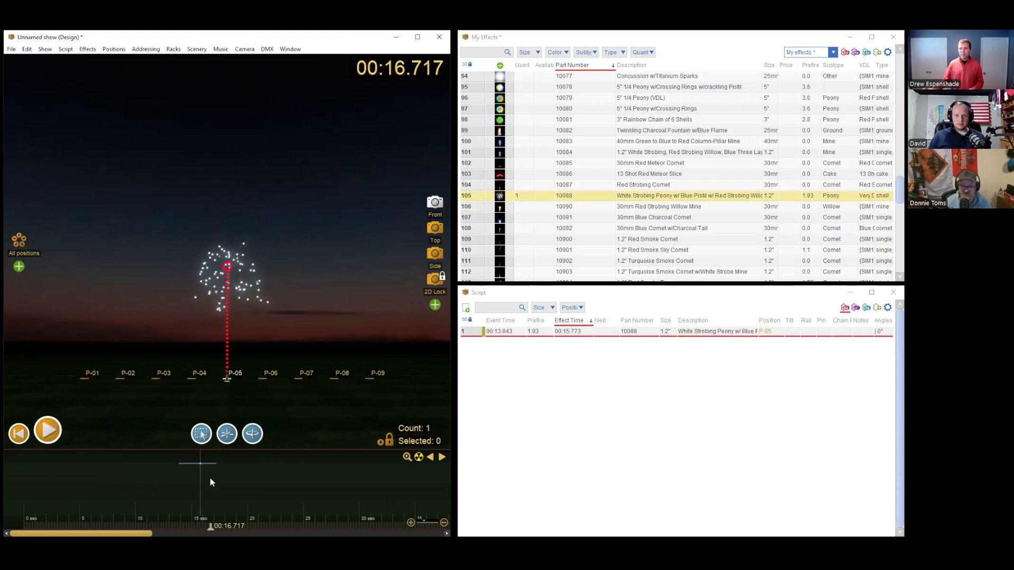
{"action": "left_click", "coordinate": [201, 463]}
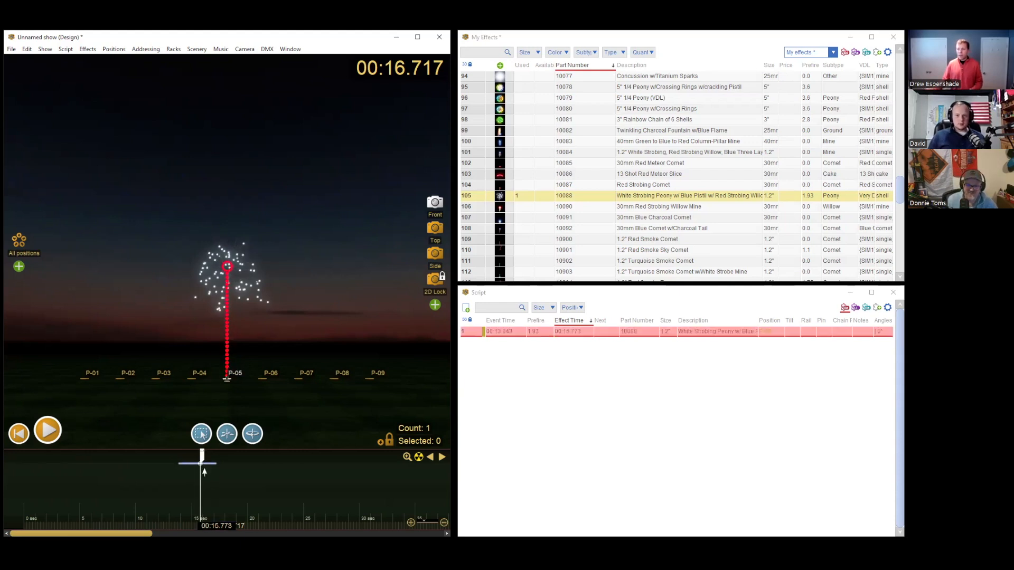
{"action": "left_click", "coordinate": [205, 477]}
{"action": "left_click", "coordinate": [206, 476]}
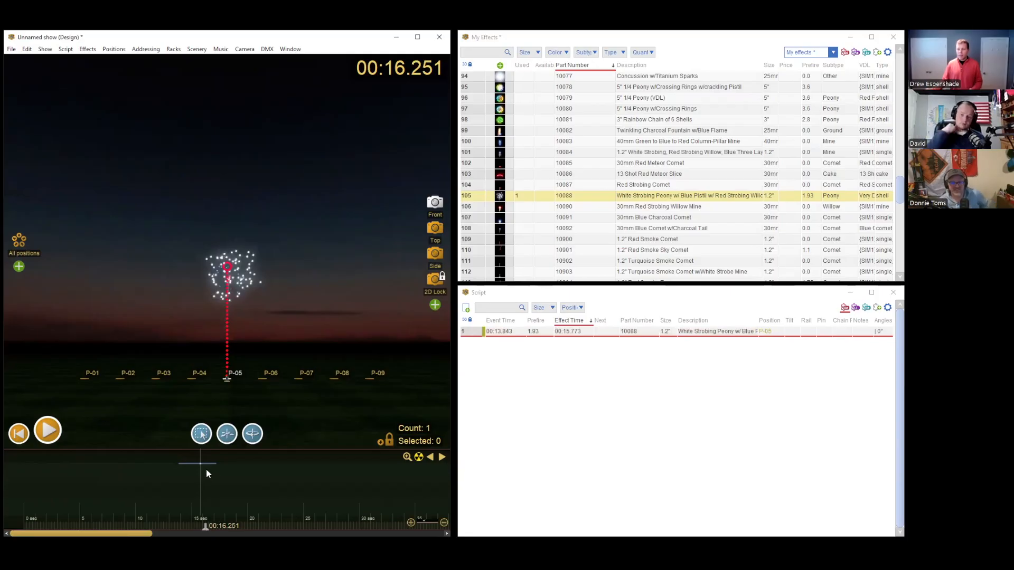
- Insert 19 more copies of the white strobing peony at the existing shot's time, with 0 seconds between them
{"action": "left_click", "coordinate": [201, 463]}
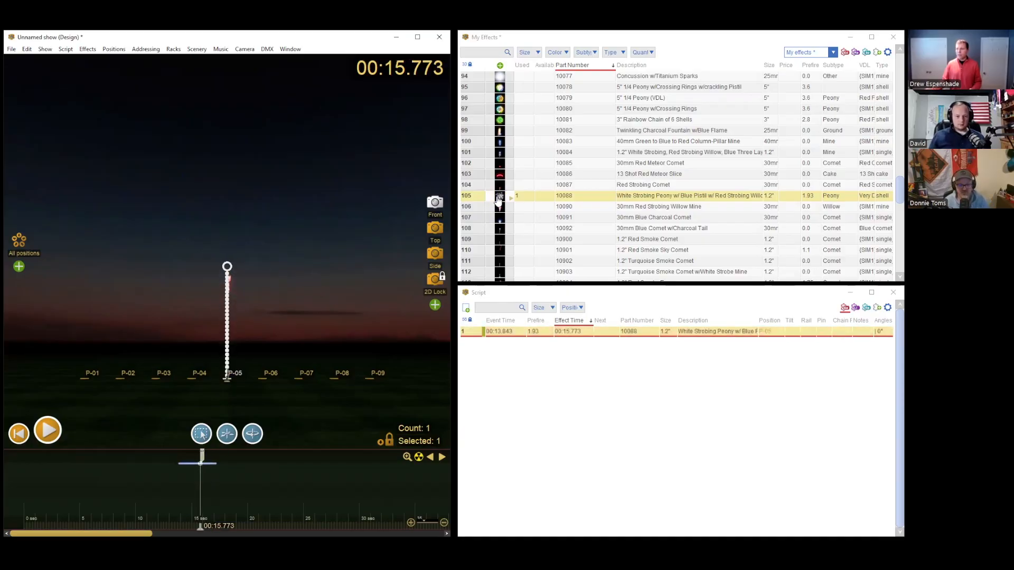
{"action": "left_click", "coordinate": [473, 198]}
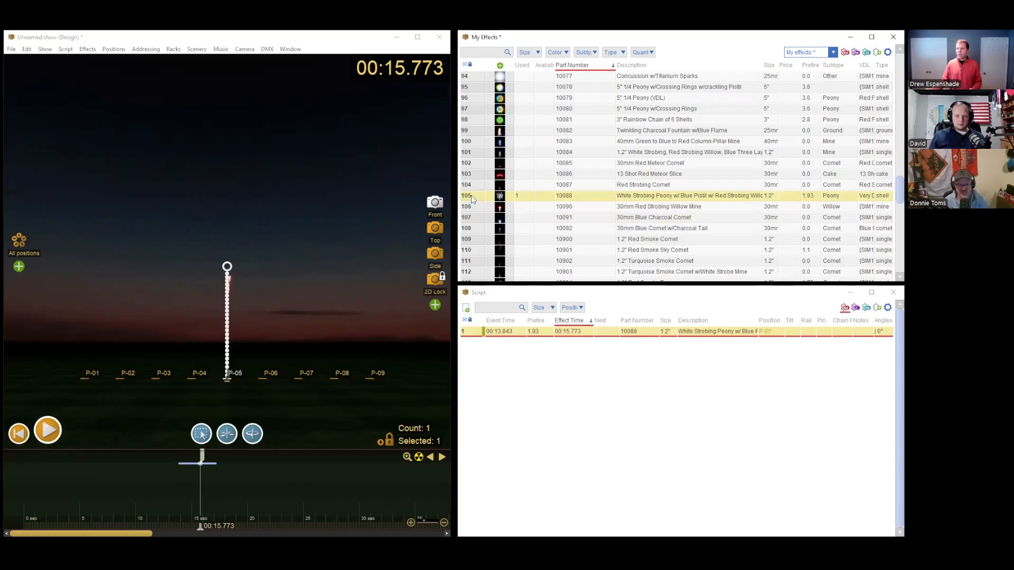
{"action": "left_click", "coordinate": [65, 48]}
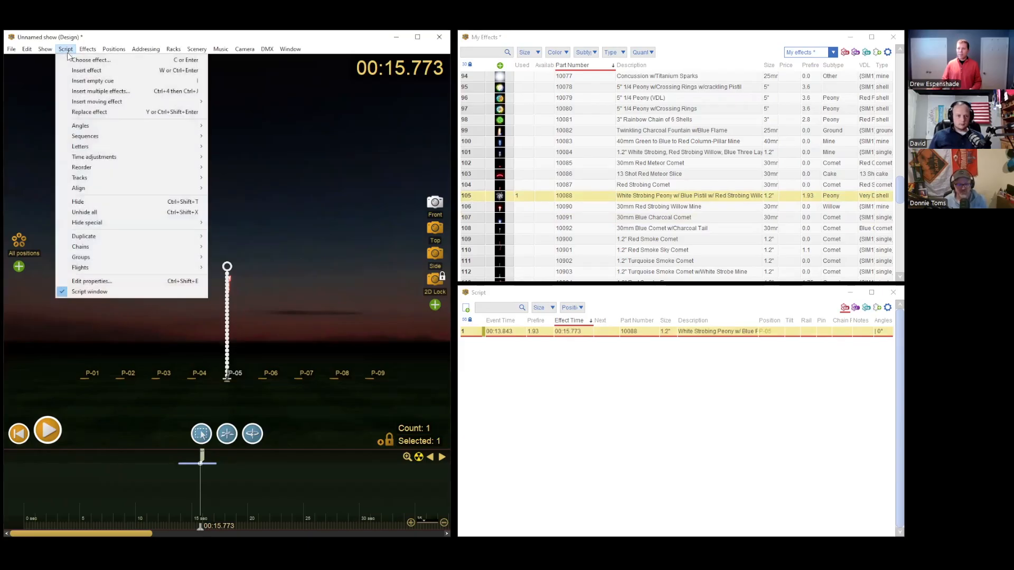
{"action": "left_click", "coordinate": [84, 92]}
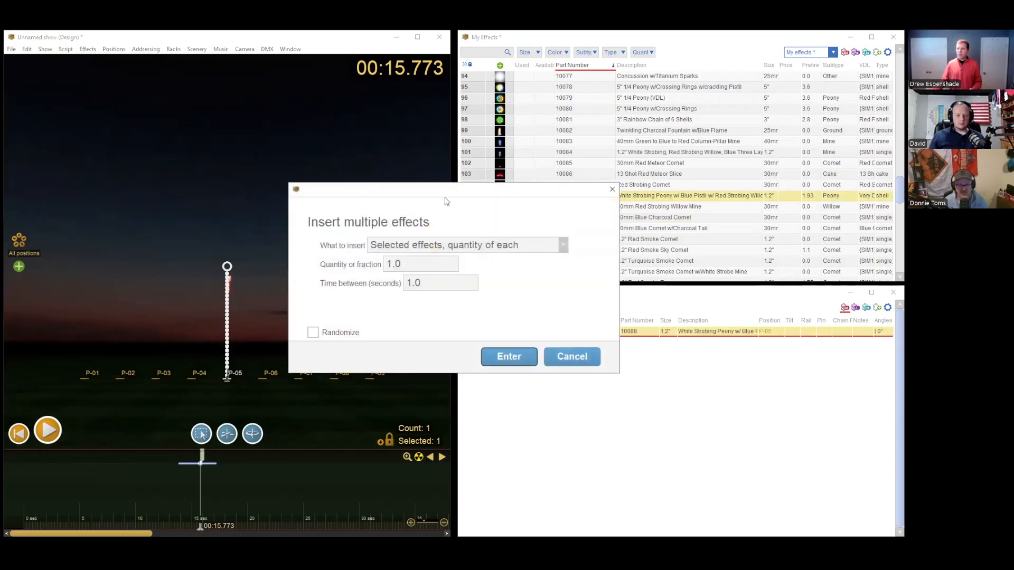
{"action": "left_click_drag", "start_coordinate": [436, 197], "coordinate": [315, 178]}
{"action": "left_click", "coordinate": [292, 246]}
{"action": "type", "text": "19"}
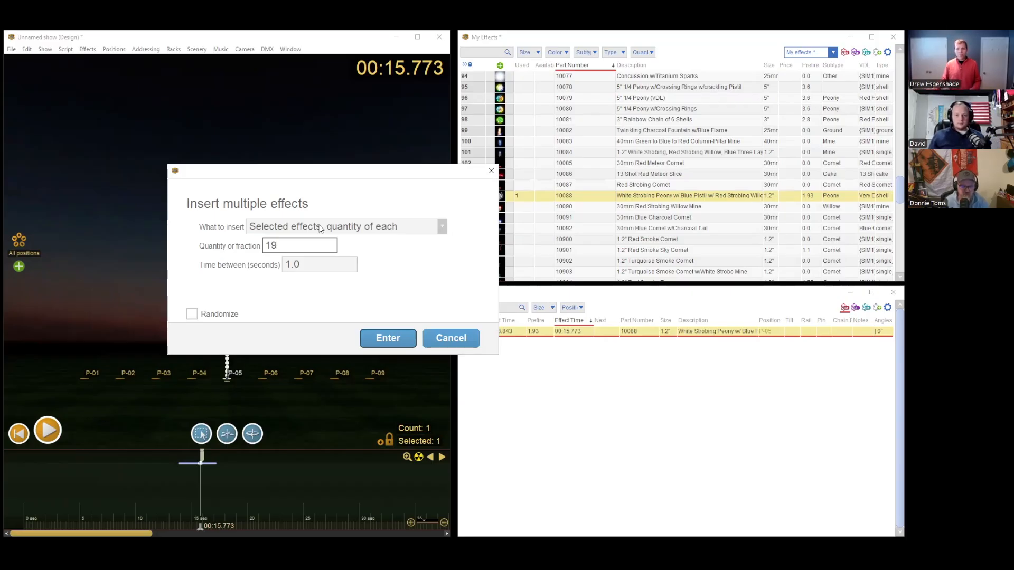
{"action": "left_click_drag", "start_coordinate": [286, 245], "coordinate": [247, 247]}
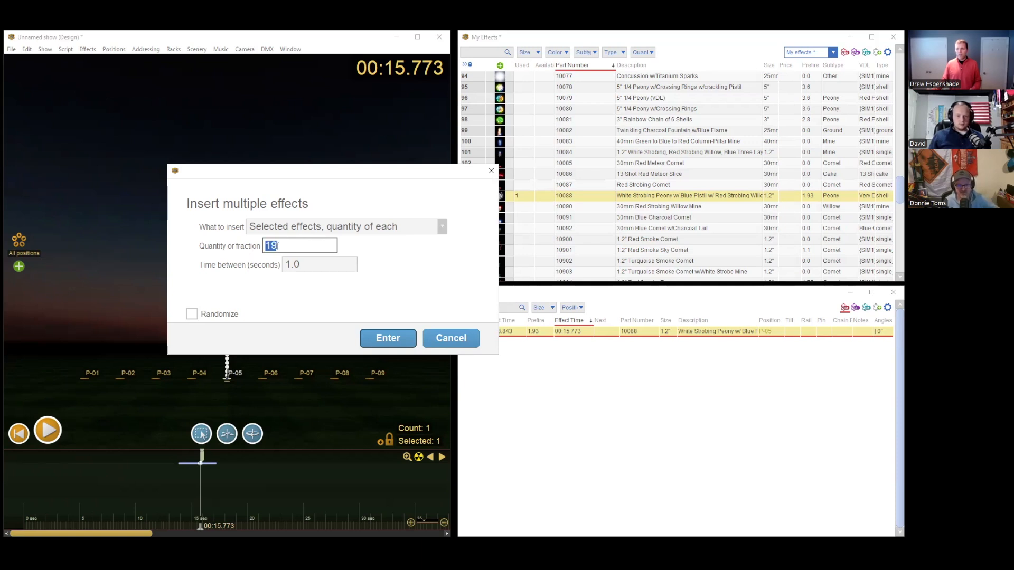
{"action": "left_click", "coordinate": [312, 265]}
{"action": "type", "text": "0"}
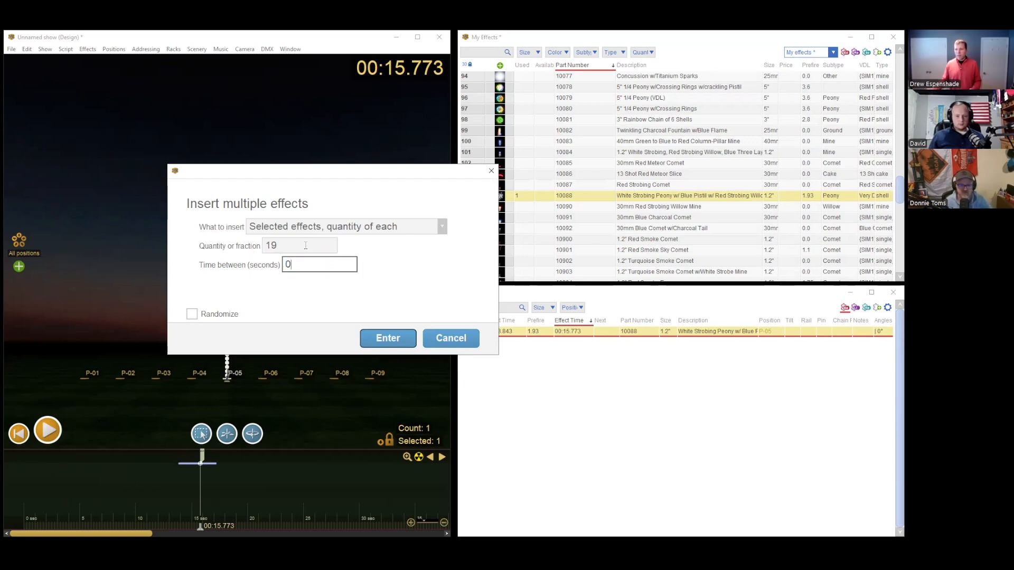
{"action": "left_click", "coordinate": [386, 337]}
- Select all twenty peony shots and spread them out evenly over a total duration of 20 seconds
{"action": "left_click_drag", "start_coordinate": [316, 490], "coordinate": [154, 497]}
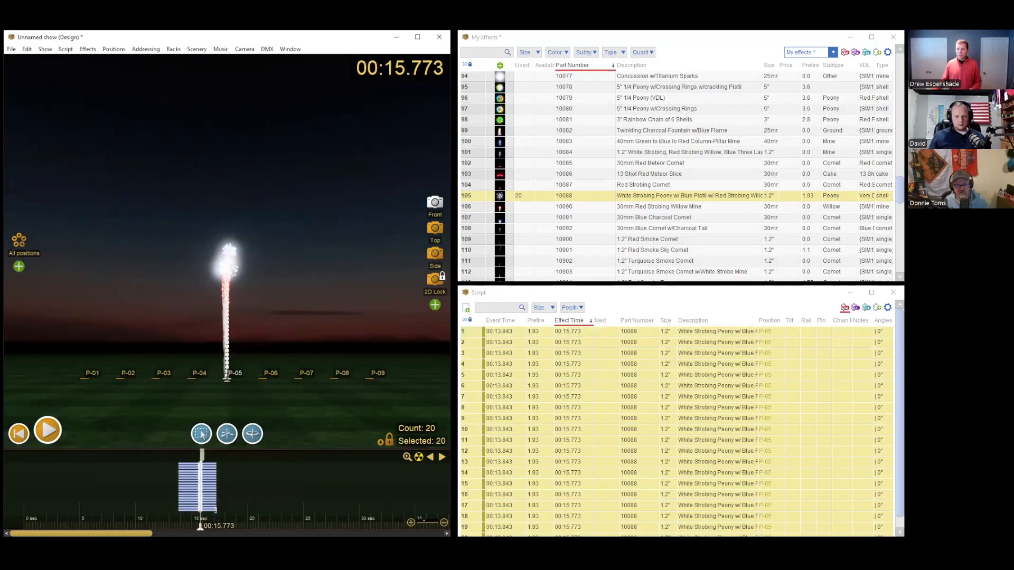
{"action": "left_click", "coordinate": [236, 485]}
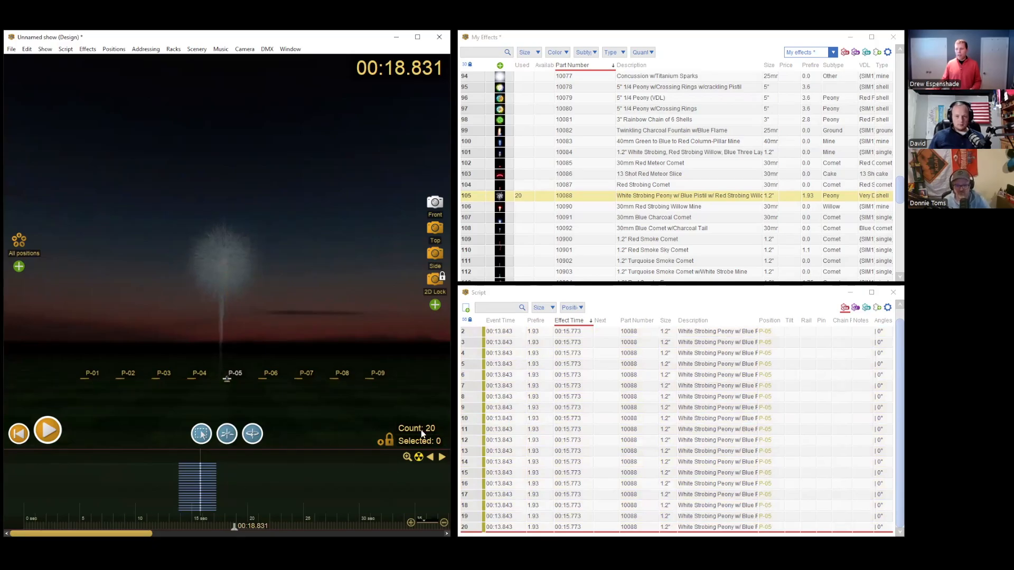
{"action": "left_click_drag", "start_coordinate": [293, 508], "coordinate": [157, 487]}
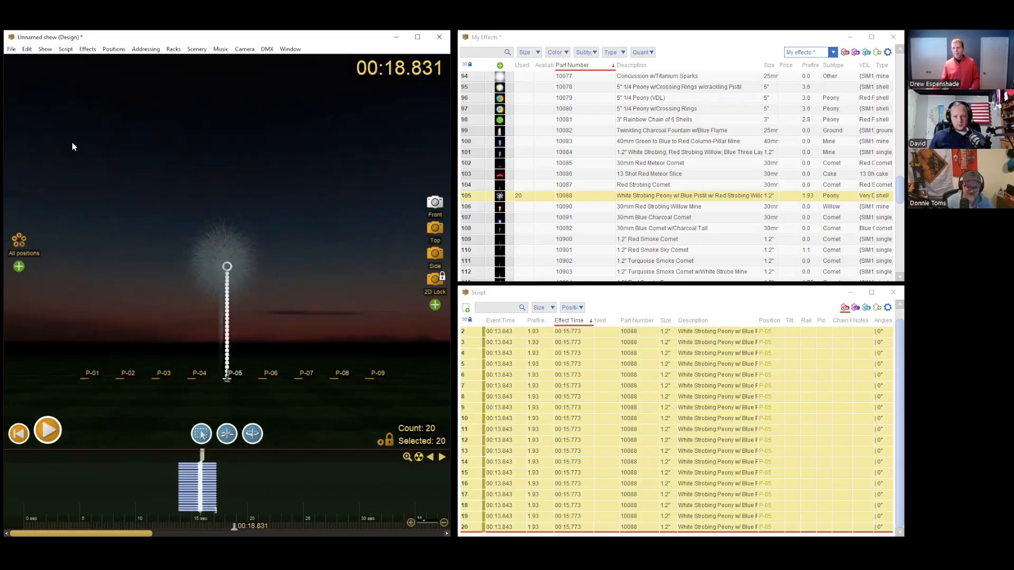
{"action": "left_click", "coordinate": [67, 49]}
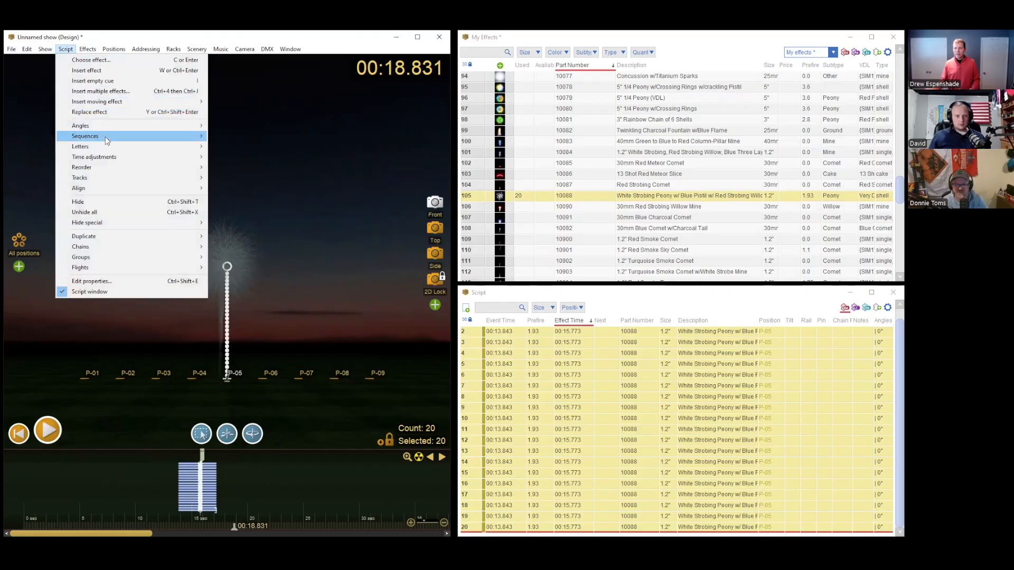
{"action": "mouse_move", "coordinate": [107, 131]}
{"action": "mouse_move", "coordinate": [174, 136]}
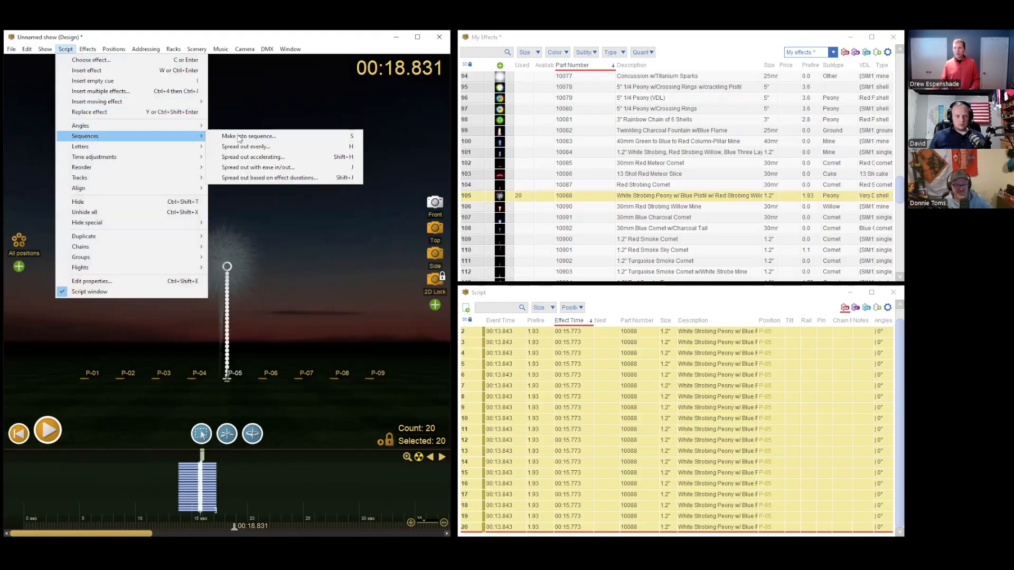
{"action": "left_click", "coordinate": [284, 147]}
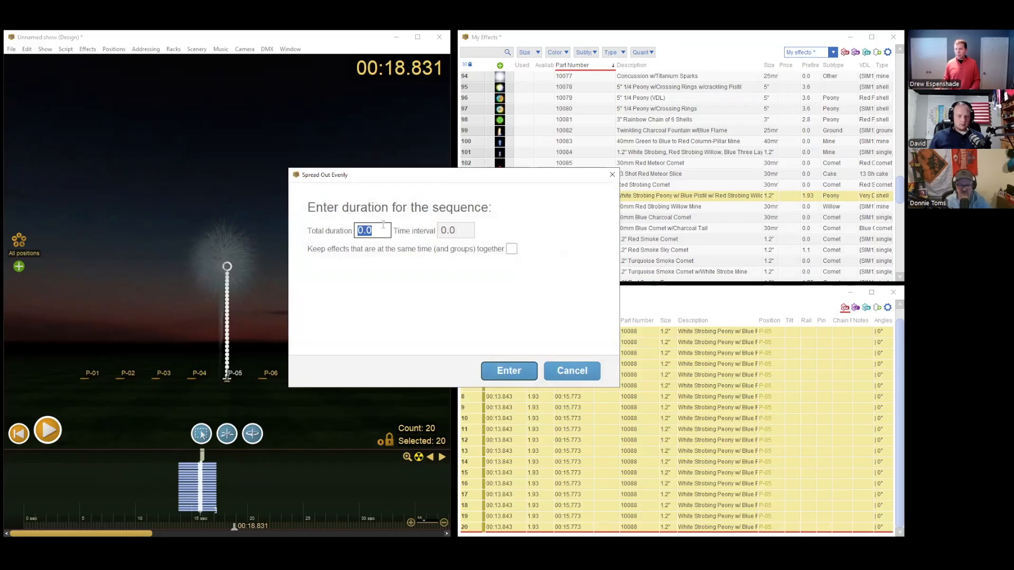
{"action": "type", "text": "20"}
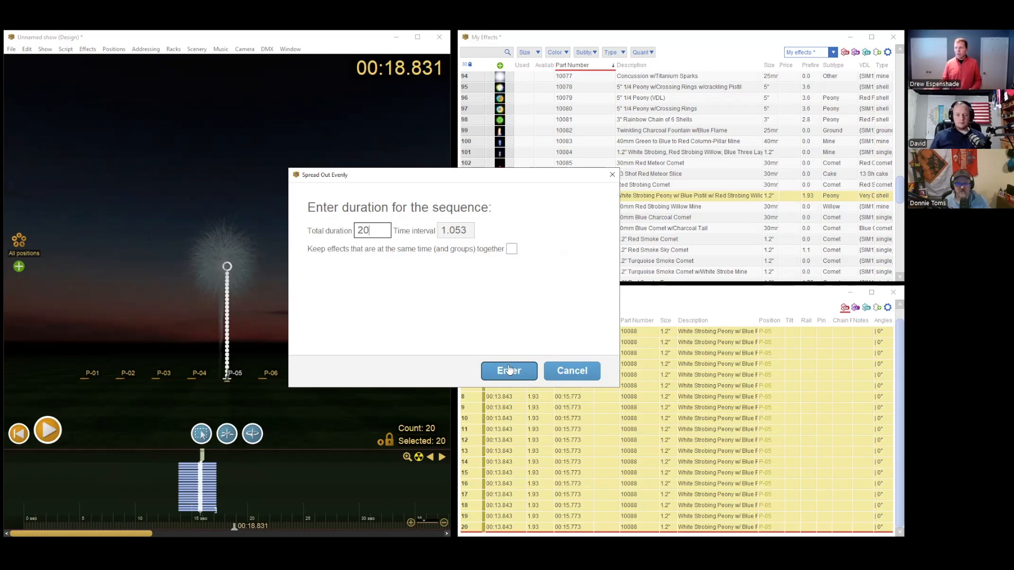
{"action": "left_click", "coordinate": [509, 370]}
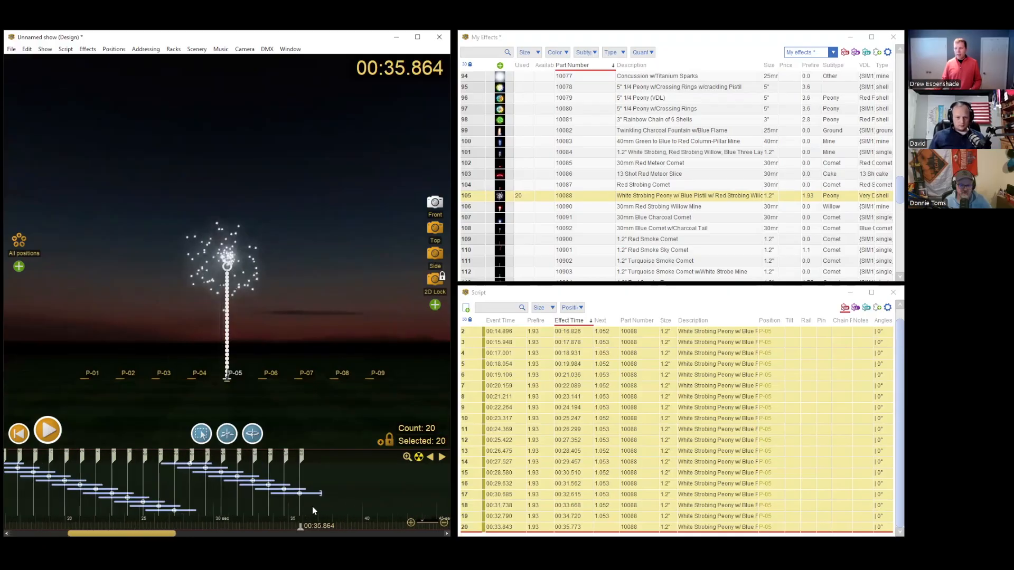
- Compress the last four peony shots to intervals of about 0.31 seconds and play part of the sequence
{"action": "left_click_drag", "start_coordinate": [312, 505], "coordinate": [245, 506]}
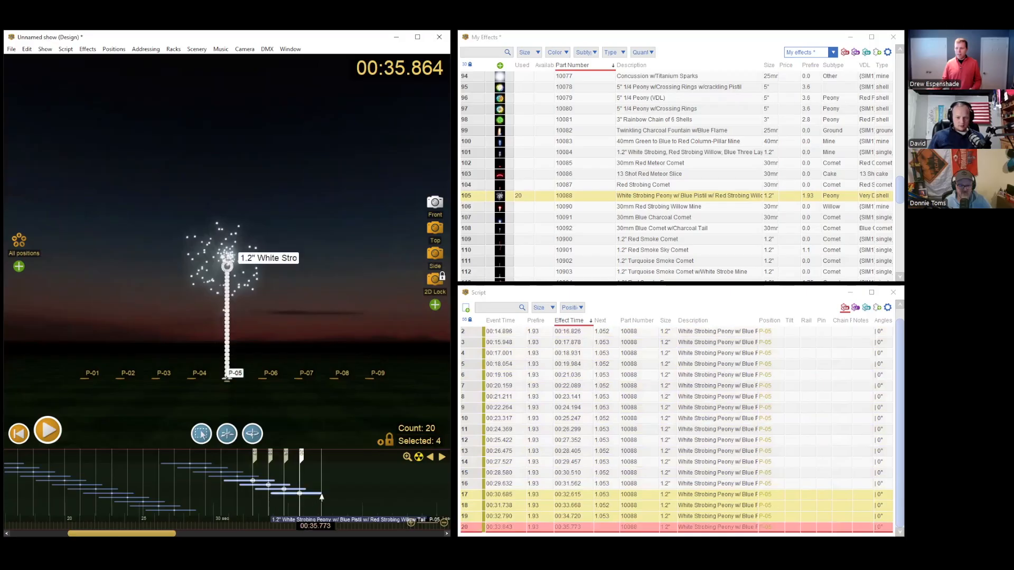
{"action": "left_click_drag", "start_coordinate": [322, 496], "coordinate": [289, 497]}
{"action": "scroll", "coordinate": [288, 497], "scroll_direction": "down", "scroll_amount": 3}
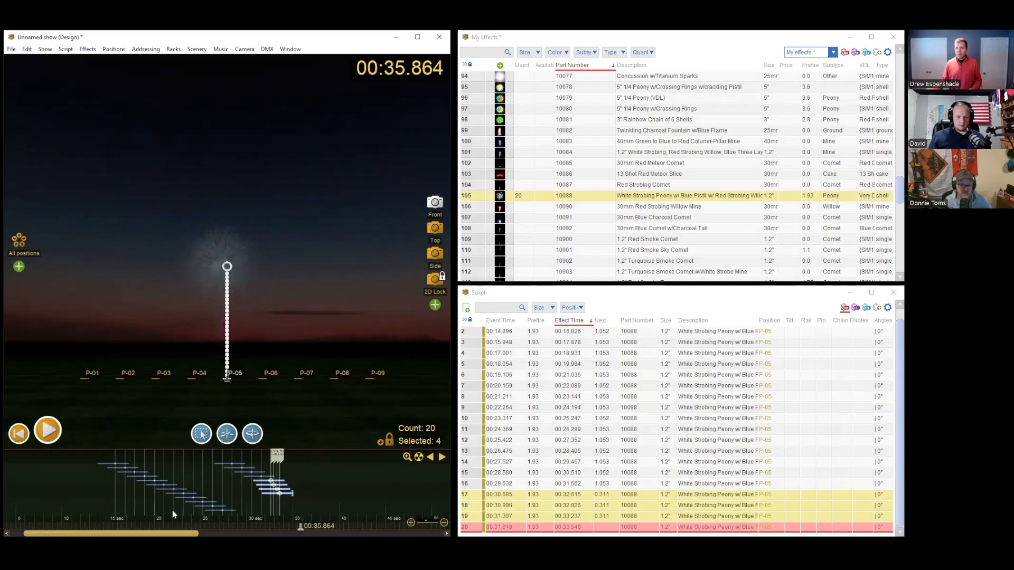
{"action": "left_click", "coordinate": [105, 499]}
{"action": "key", "text": "space"}
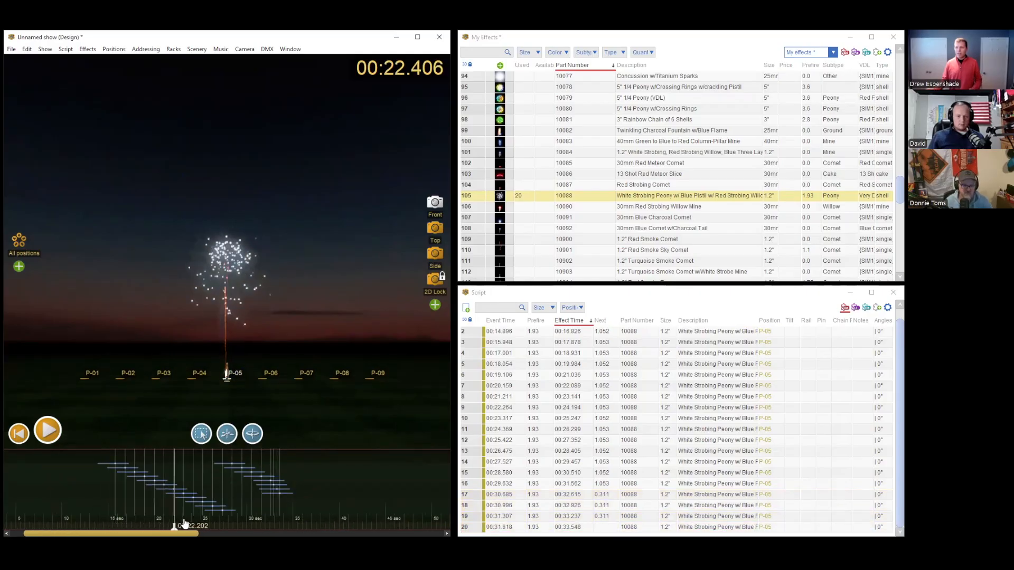
- Collapse the spacing of the last four peony shots so they all fire together, and scrub through the finale
{"action": "left_click_drag", "start_coordinate": [214, 524], "coordinate": [281, 500]}
{"action": "scroll", "coordinate": [284, 509], "scroll_direction": "up", "scroll_amount": 3}
{"action": "left_click", "coordinate": [266, 505]}
{"action": "left_click", "coordinate": [254, 519]}
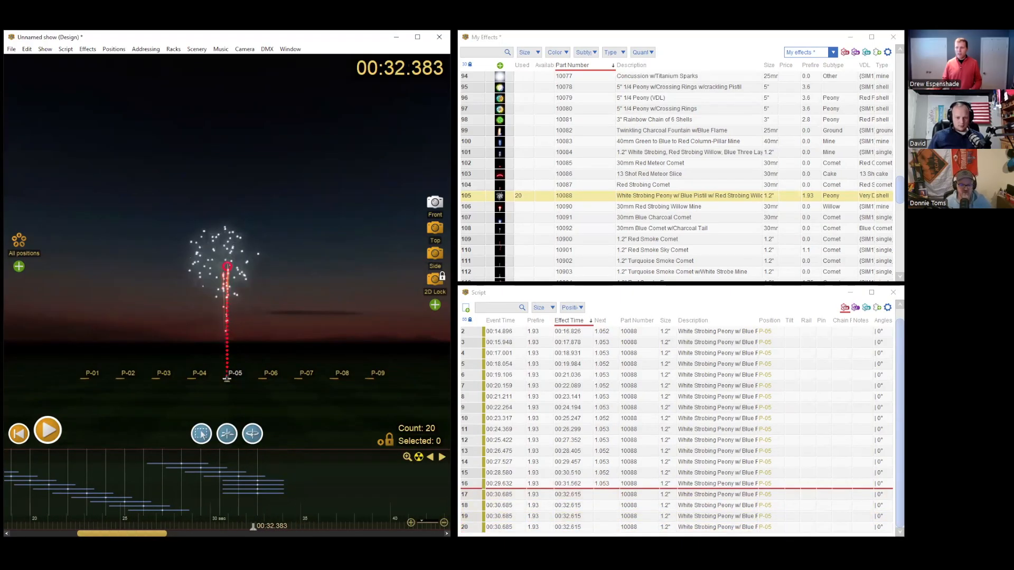
{"action": "left_click_drag", "start_coordinate": [253, 523], "coordinate": [274, 522]}
{"action": "scroll", "coordinate": [274, 520], "scroll_direction": "down", "scroll_amount": 3}
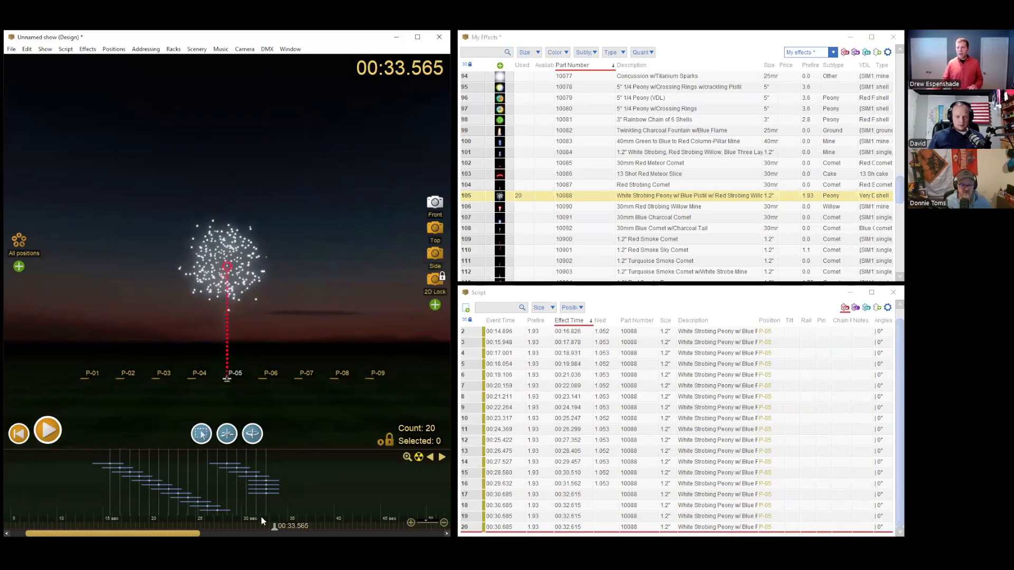
{"action": "left_click", "coordinate": [158, 515]}
{"action": "scroll", "coordinate": [157, 514], "scroll_direction": "up", "scroll_amount": 2}
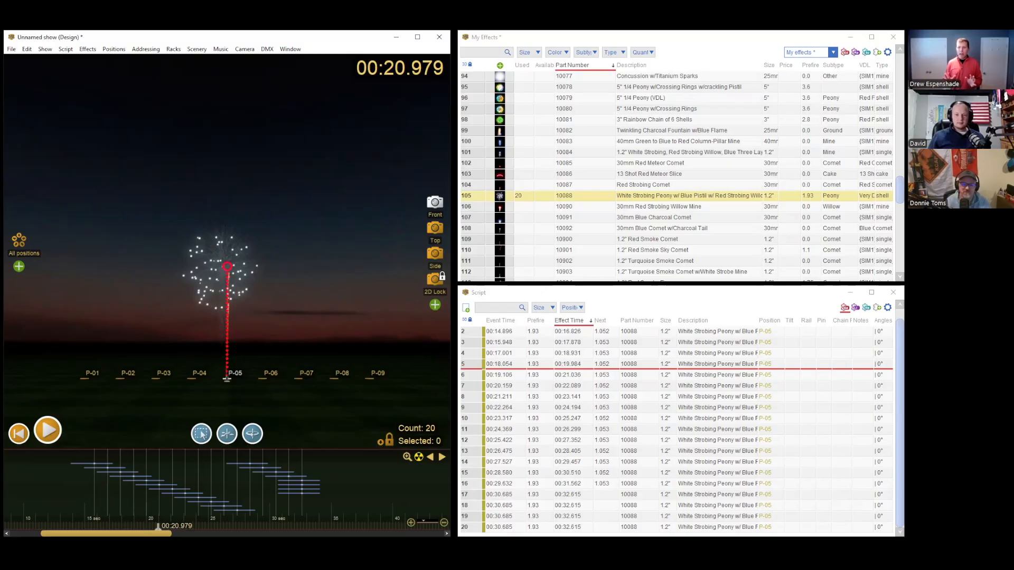
- Highlight all the shots, the final four and the first sixteen in the timeline to compare the volley with the evenly spaced part
{"action": "left_click_drag", "start_coordinate": [72, 496], "coordinate": [331, 487]}
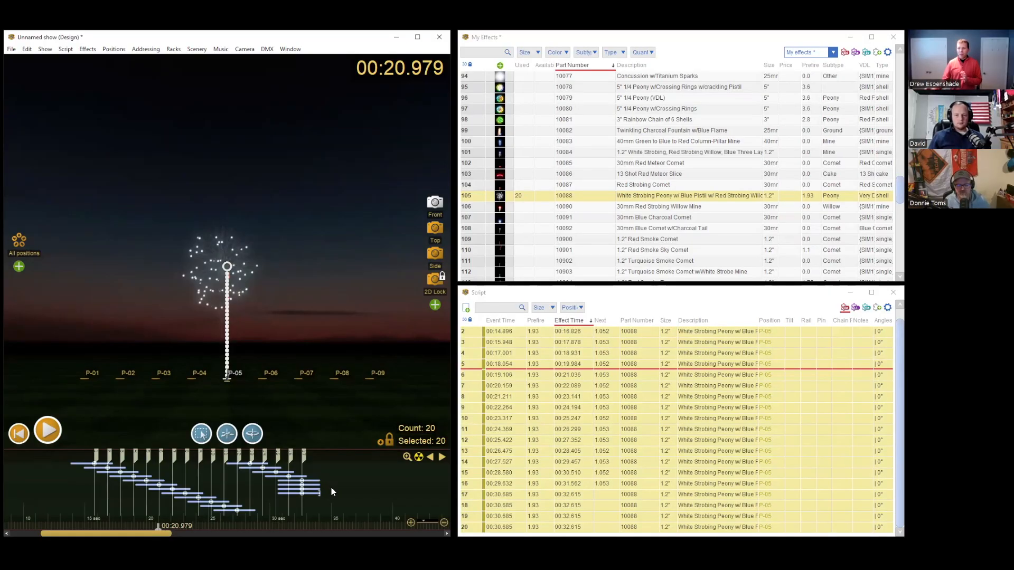
{"action": "left_click_drag", "start_coordinate": [313, 505], "coordinate": [298, 508]}
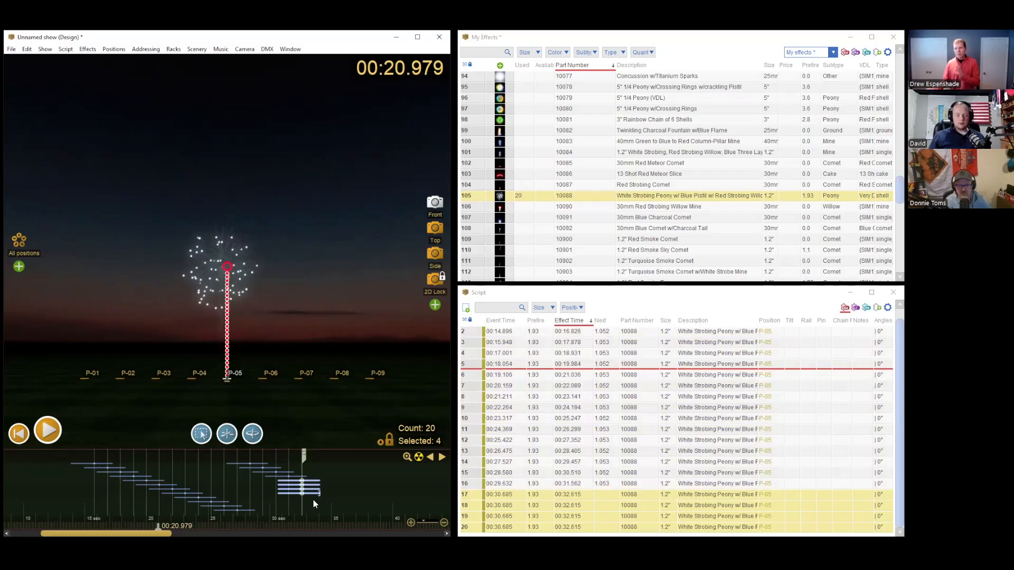
{"action": "left_click_drag", "start_coordinate": [80, 520], "coordinate": [288, 500]}
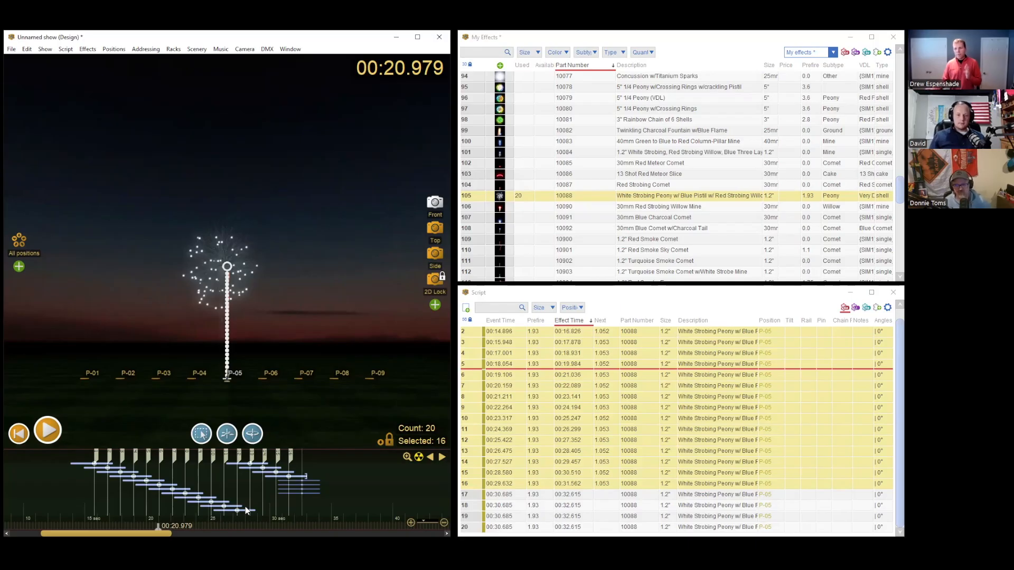
- Combine all twenty peony shots into a single cake effect in My effects, named with the participant's first name in possessive form plus "Cake"
{"action": "left_click_drag", "start_coordinate": [61, 502], "coordinate": [334, 496]}
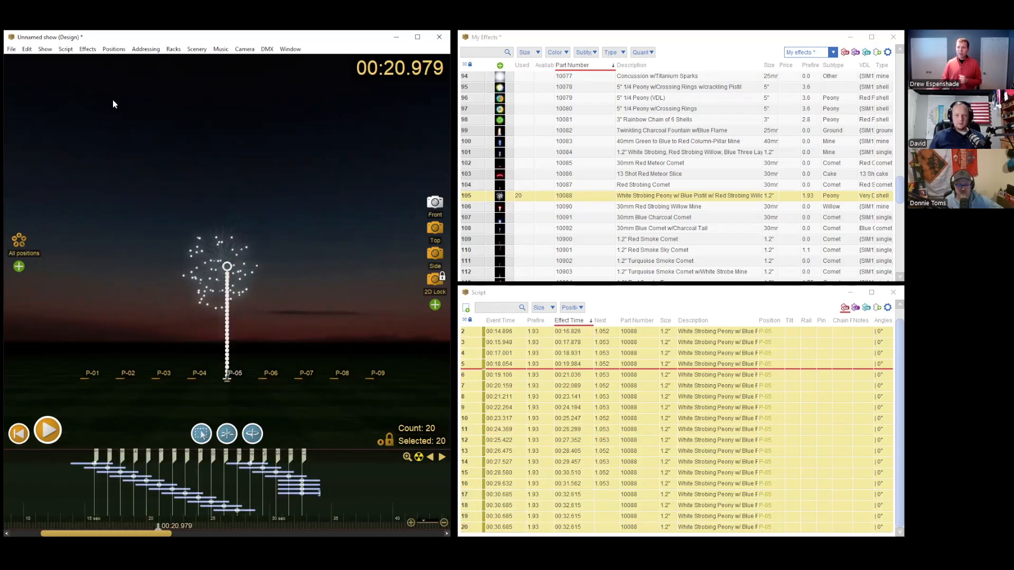
{"action": "left_click", "coordinate": [66, 49]}
{"action": "mouse_move", "coordinate": [86, 49]}
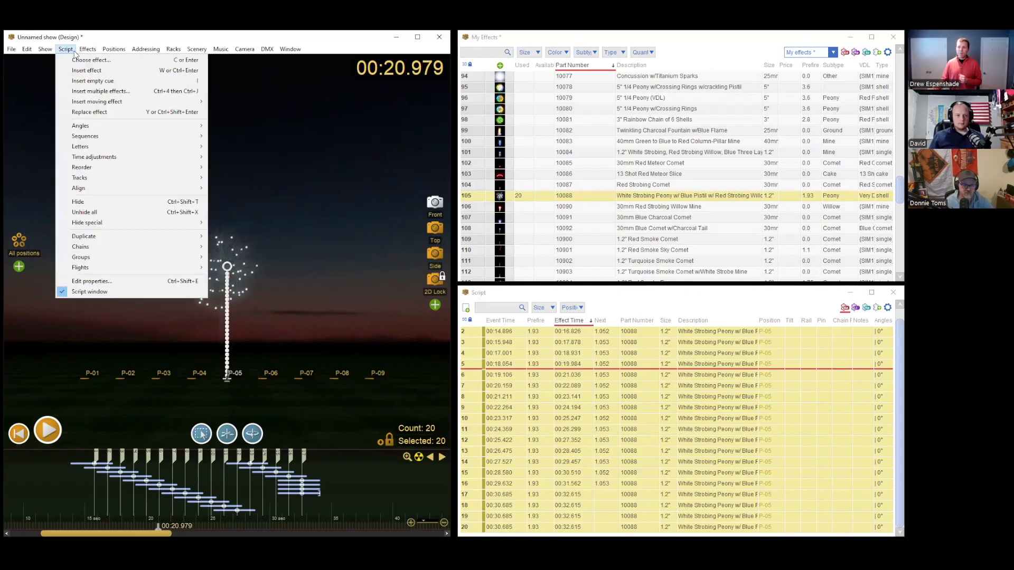
{"action": "left_click", "coordinate": [134, 70]}
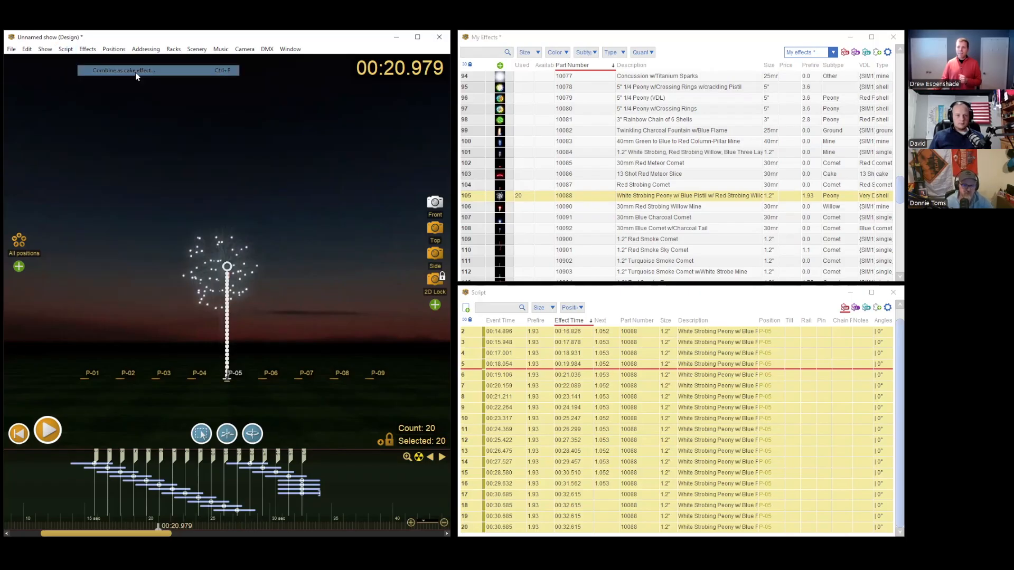
{"action": "left_click", "coordinate": [486, 358]}
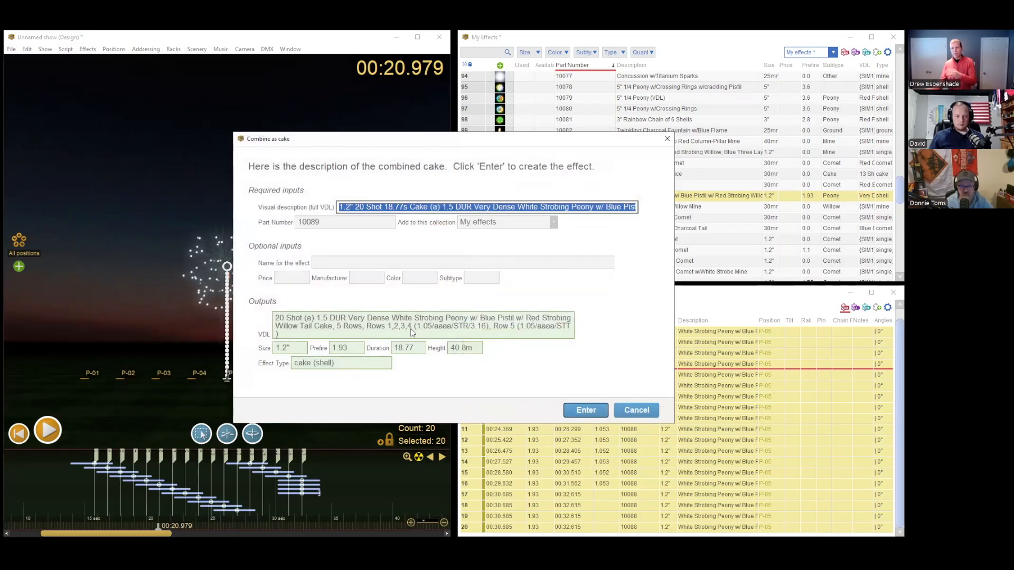
{"action": "left_click", "coordinate": [386, 261]}
{"action": "type", "text": "Donnie's Cake"}
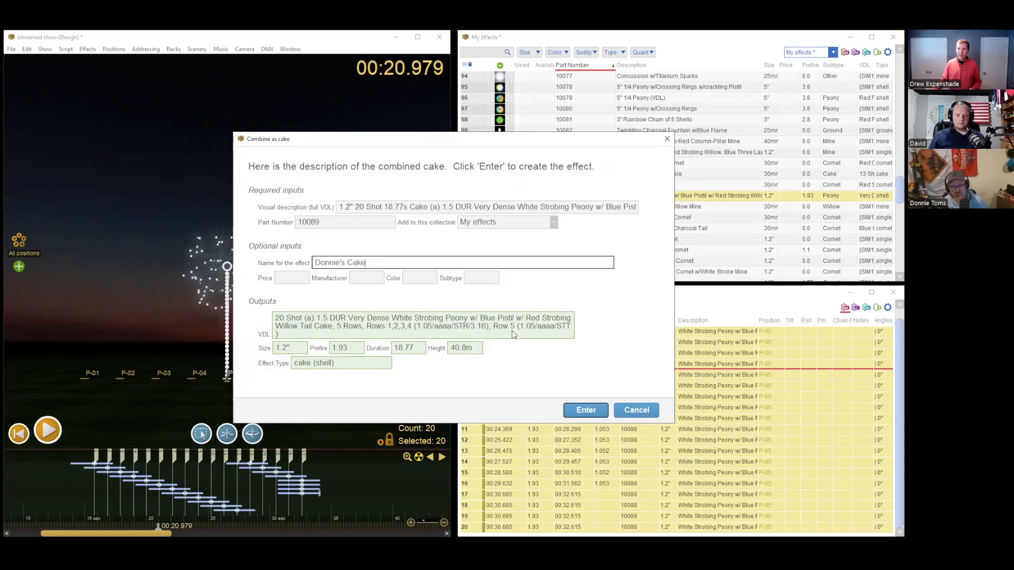
{"action": "left_click", "coordinate": [583, 410]}
{"action": "left_click", "coordinate": [573, 378]}
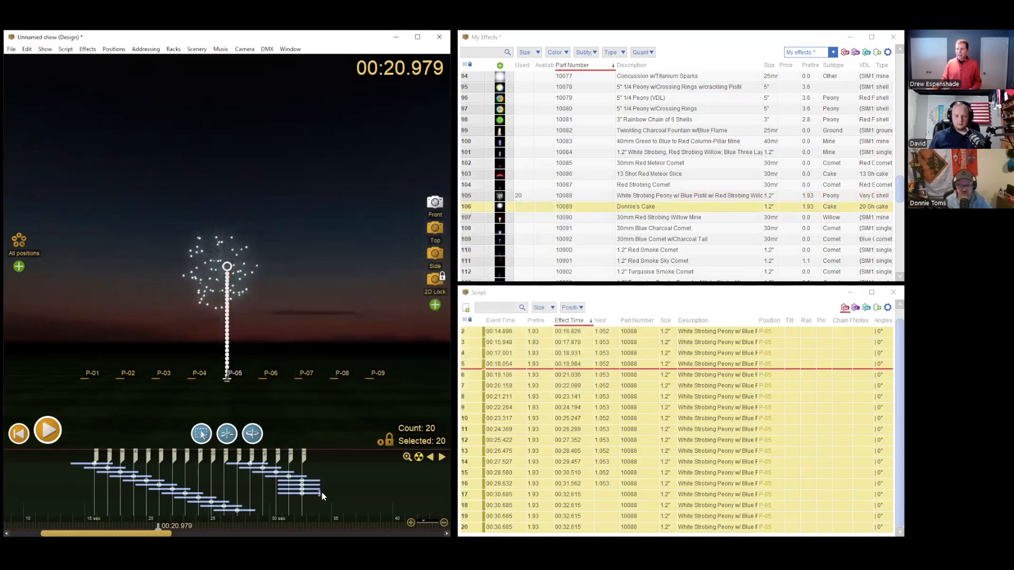
- Move the twenty individual peony shots from position P-05 to P-03 and deselect them
{"action": "scroll", "coordinate": [327, 492], "scroll_direction": "down", "scroll_amount": 3}
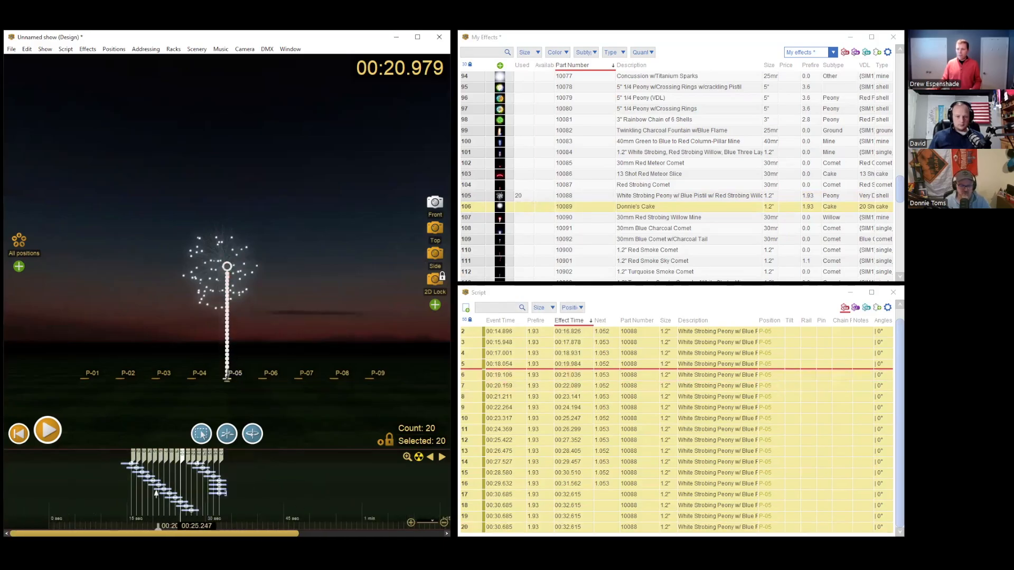
{"action": "left_click_drag", "start_coordinate": [224, 353], "coordinate": [161, 341]}
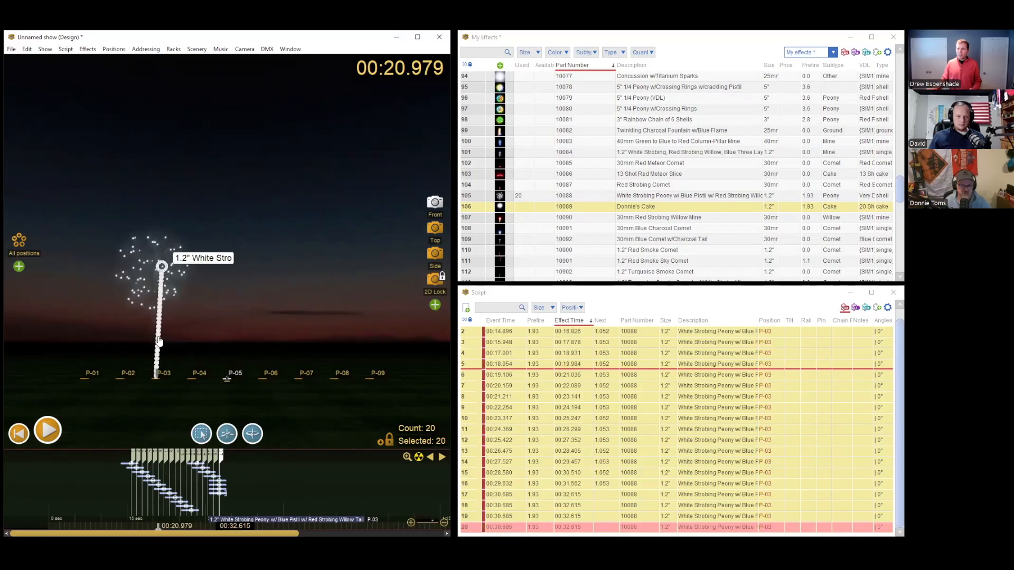
{"action": "left_click", "coordinate": [368, 328]}
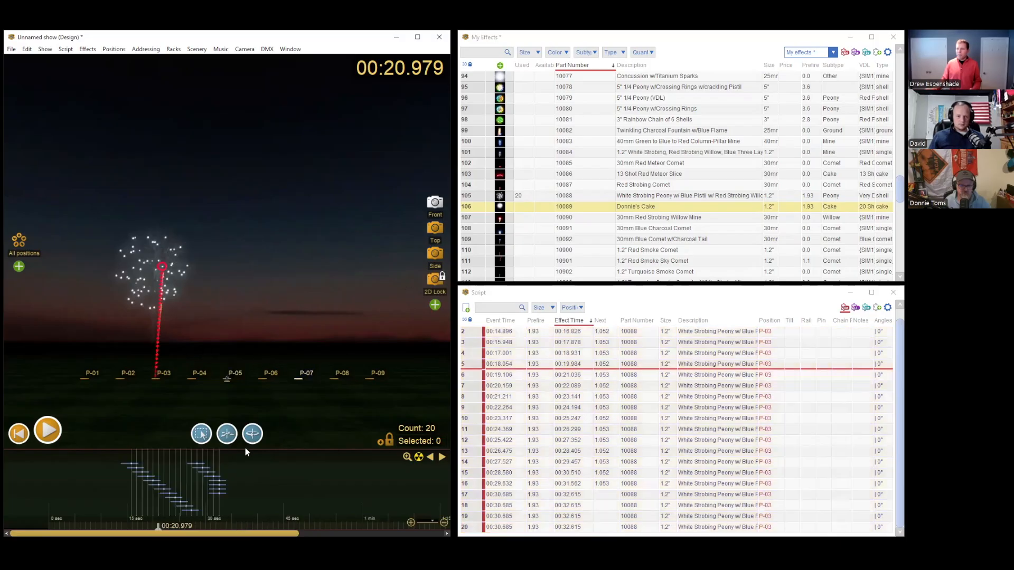
- Insert the new cake effect at position P-07 at the first peony's time and play both side by side
{"action": "left_click", "coordinate": [131, 463]}
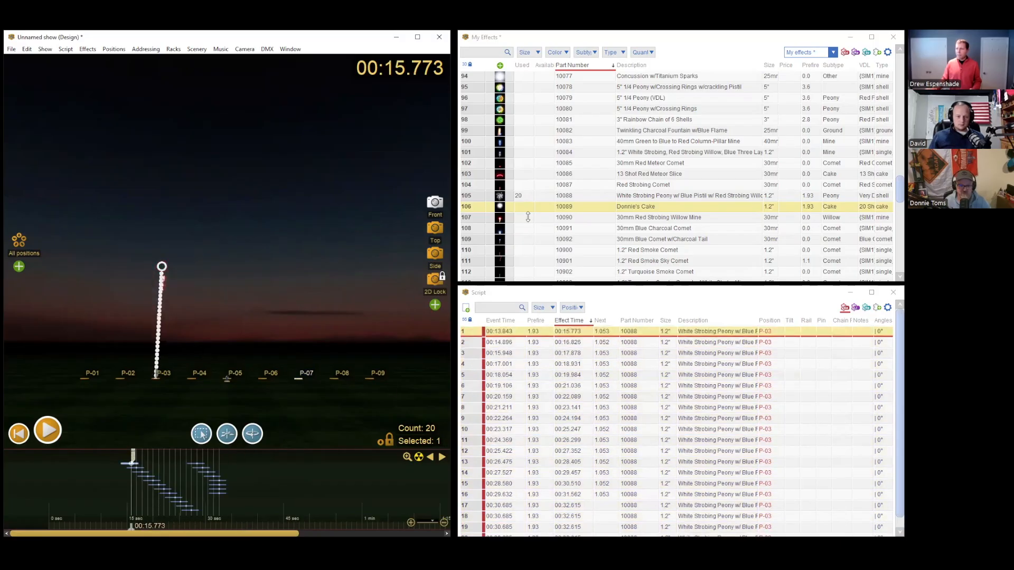
{"action": "left_click", "coordinate": [509, 211]}
{"action": "left_click_drag", "start_coordinate": [508, 210], "coordinate": [299, 370]}
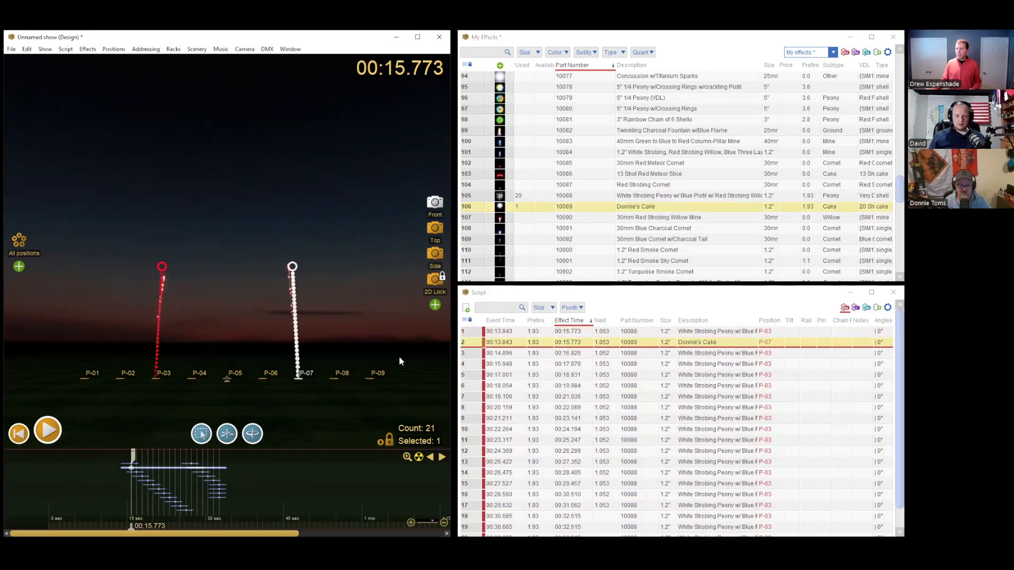
{"action": "key", "text": "space"}
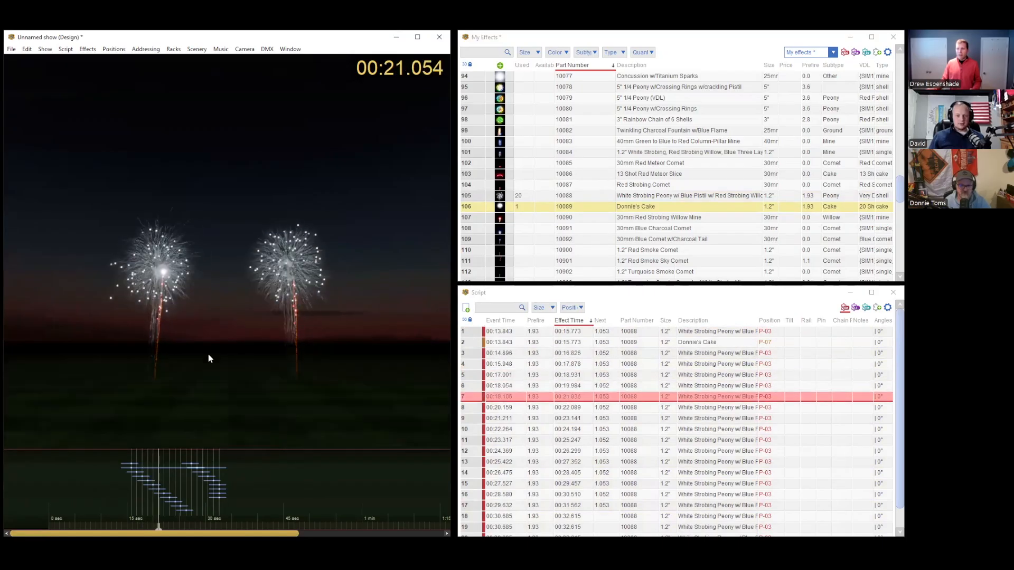
{"action": "key", "text": "space"}
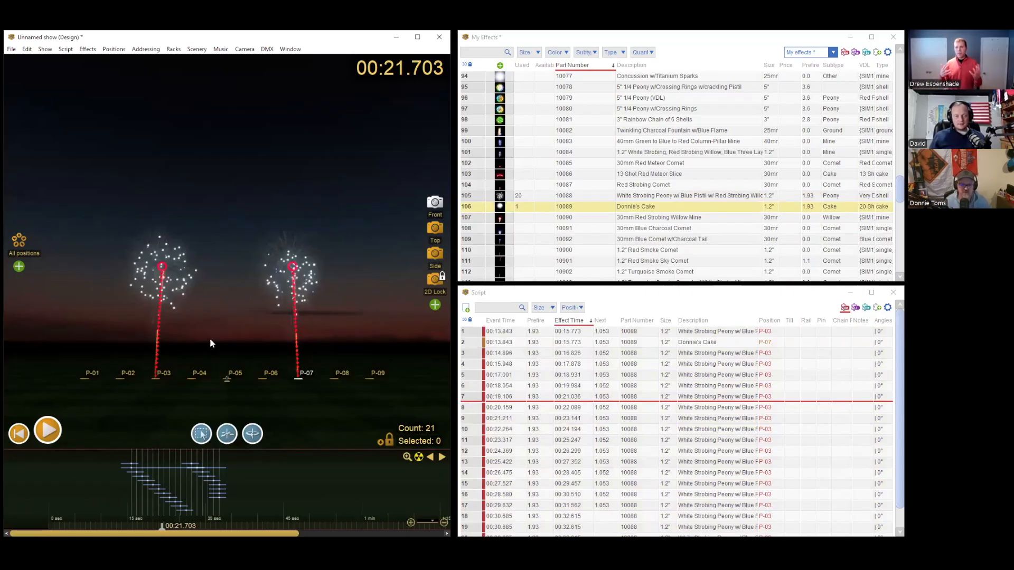
- Move the cake in the timeline to an effect time of 00:37.269, after the individual shots, and preview it
{"action": "scroll", "coordinate": [183, 480], "scroll_direction": "up", "scroll_amount": 2}
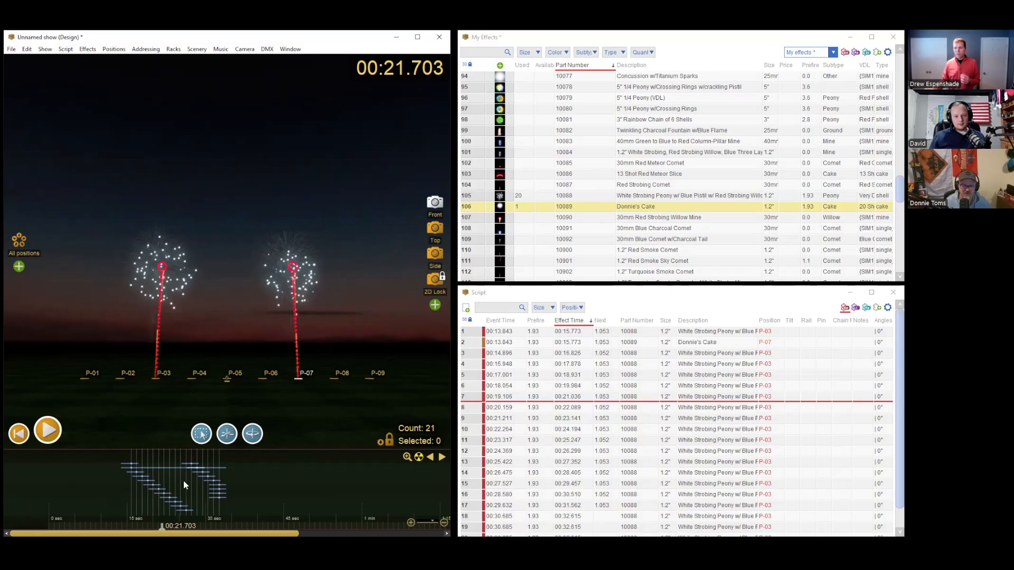
{"action": "left_click", "coordinate": [186, 480]}
{"action": "mouse_move", "coordinate": [186, 526]}
{"action": "left_mouse_down"}
{"action": "mouse_move", "coordinate": [243, 523]}
{"action": "mouse_move", "coordinate": [178, 521]}
{"action": "left_mouse_up"}
{"action": "left_click_drag", "start_coordinate": [229, 469], "coordinate": [365, 469]}
{"action": "left_click_drag", "start_coordinate": [302, 487], "coordinate": [303, 473]}
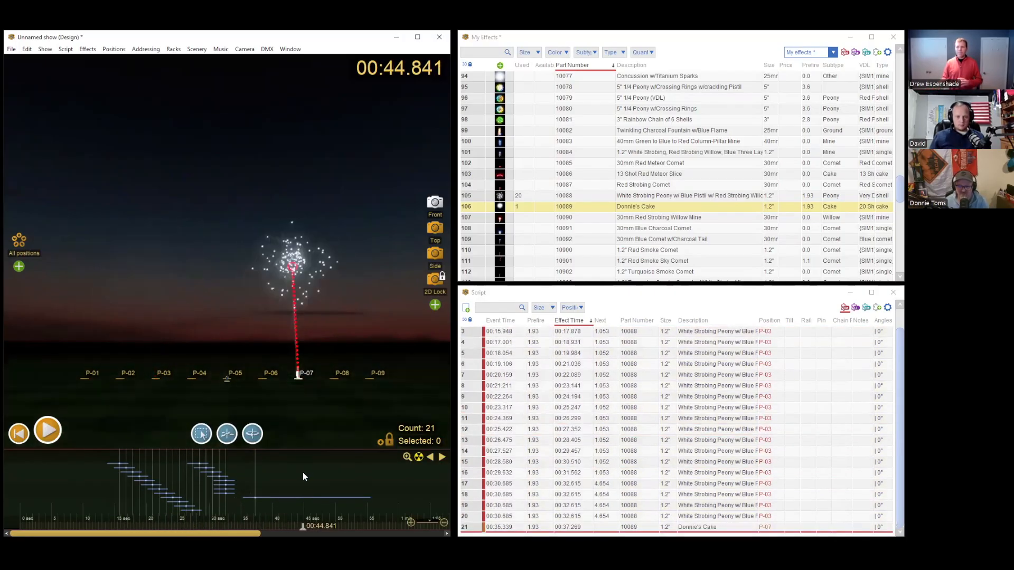